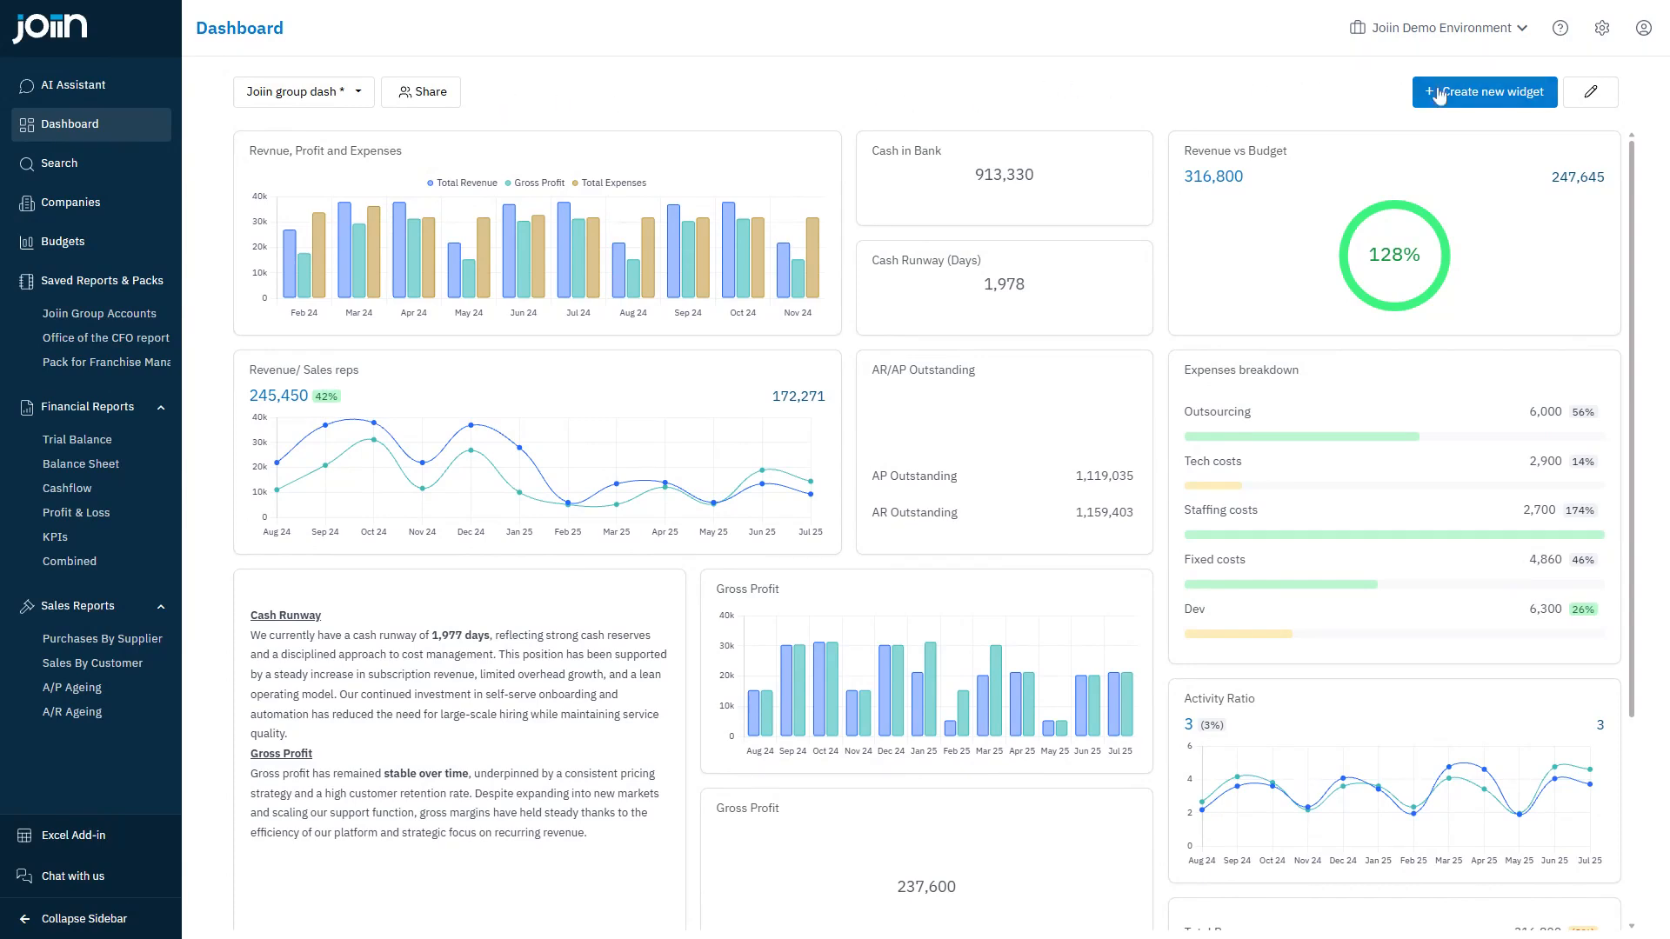
Step: Create a new layout of the Profit and Loss type from the Layouts settings
{"action": "left_click", "coordinate": [1600, 29]}
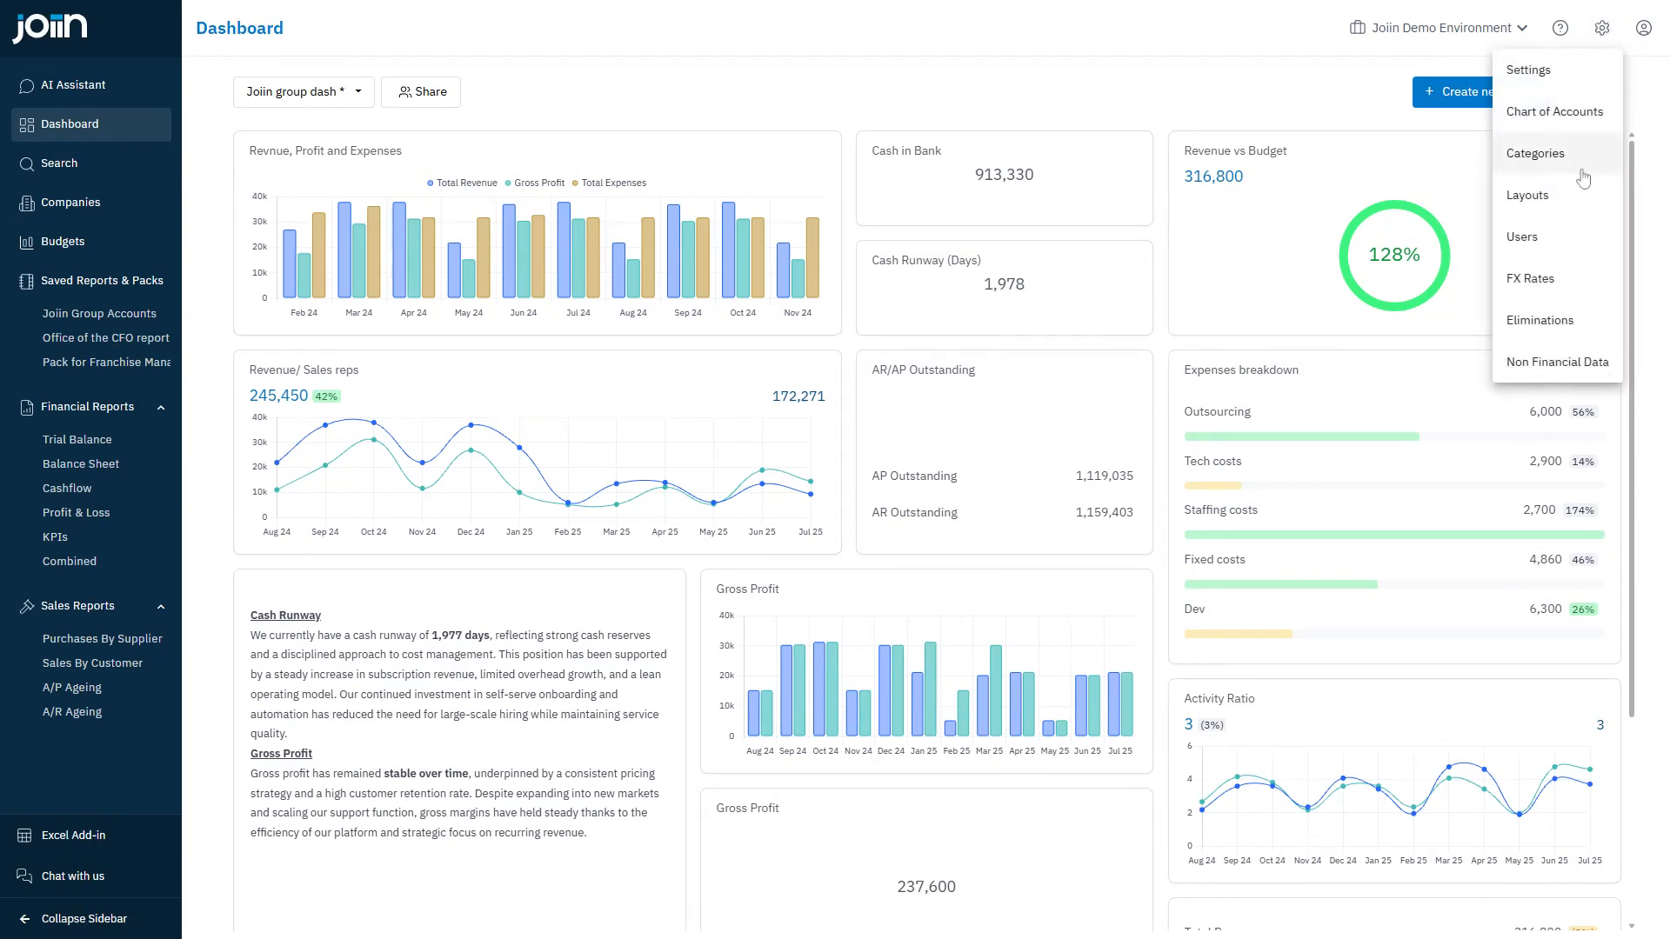
{"action": "left_click", "coordinate": [1555, 199]}
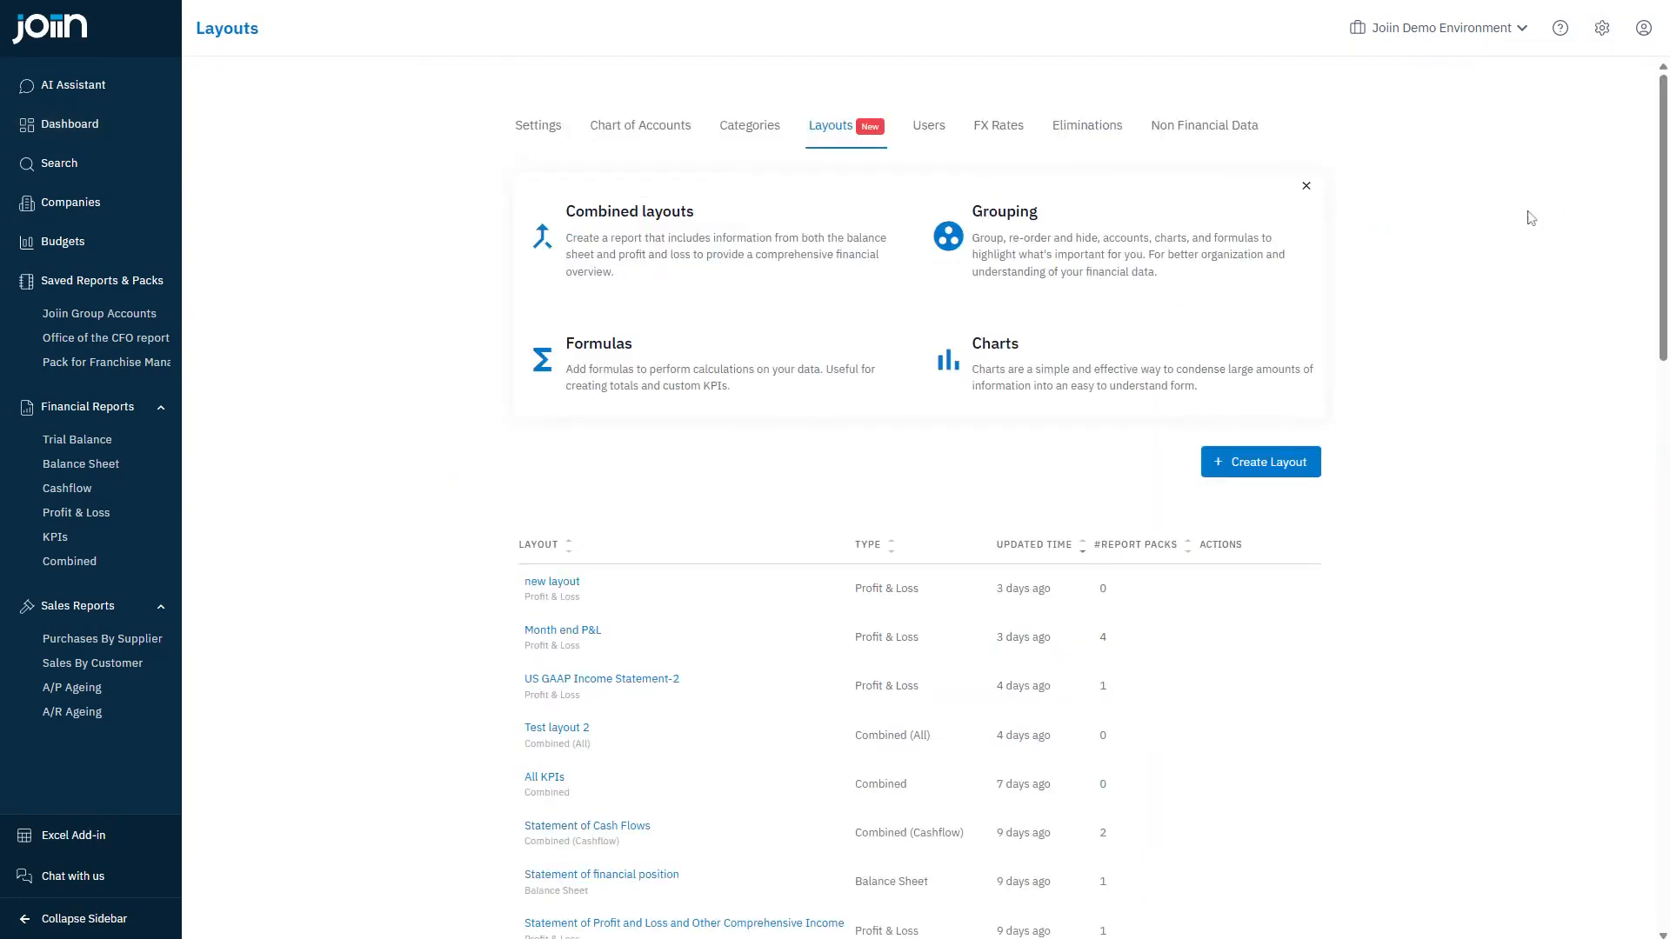
{"action": "left_click", "coordinate": [1279, 461]}
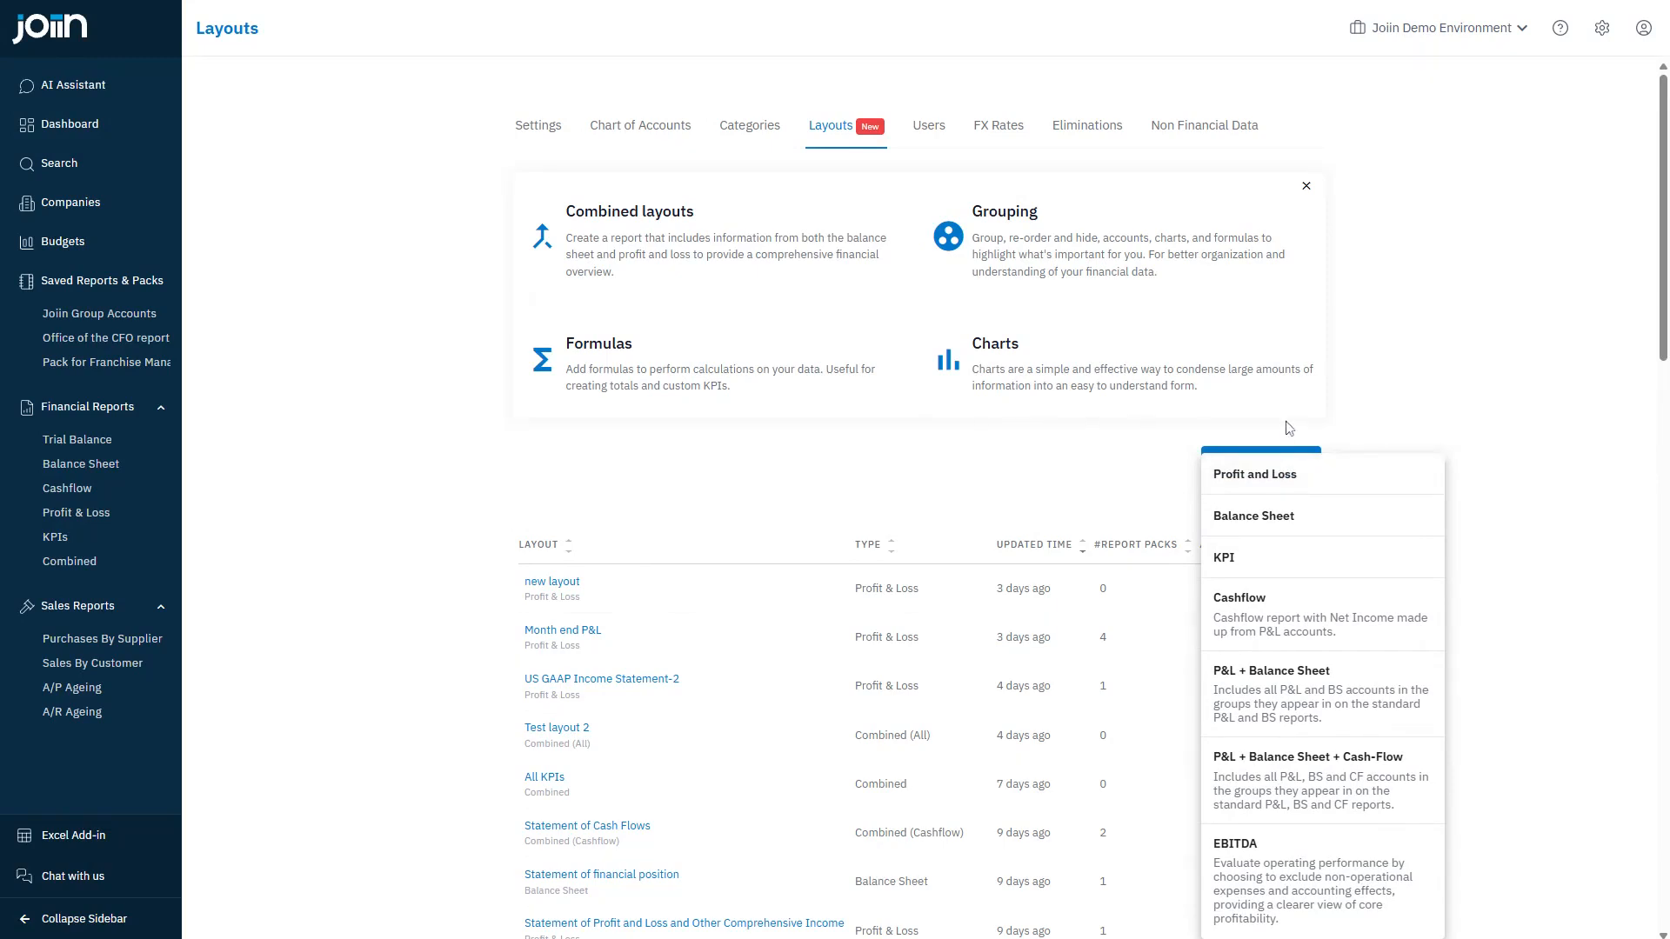
{"action": "left_click", "coordinate": [1249, 475]}
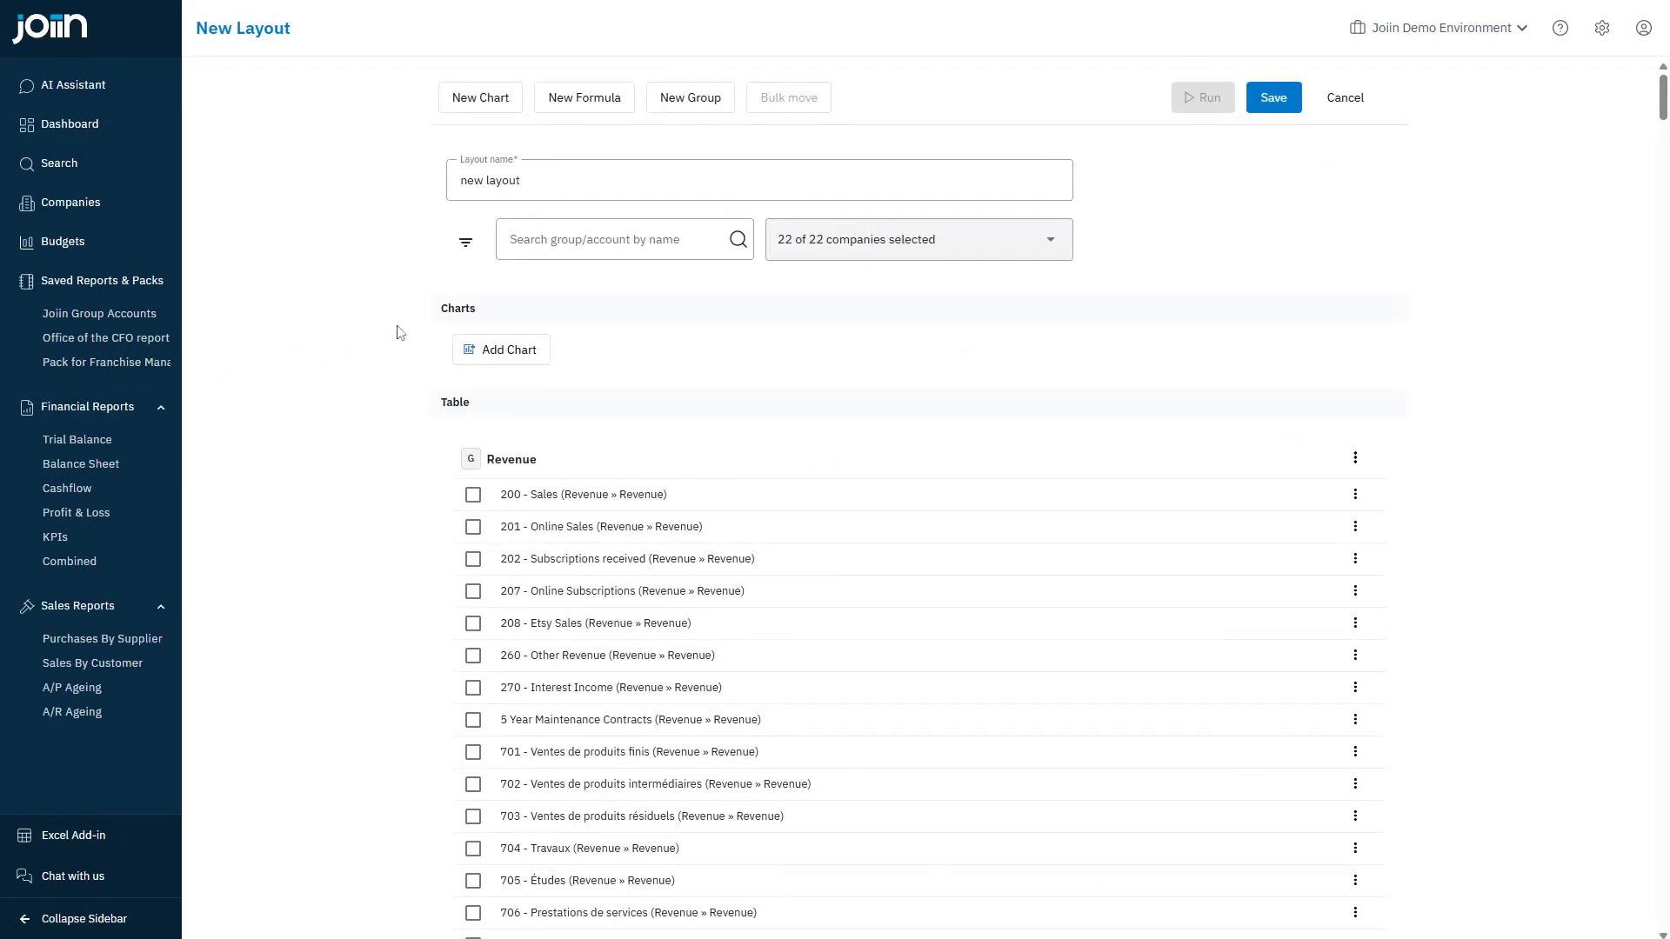
Step: Name the new layout P&L
{"action": "left_click", "coordinate": [558, 187]}
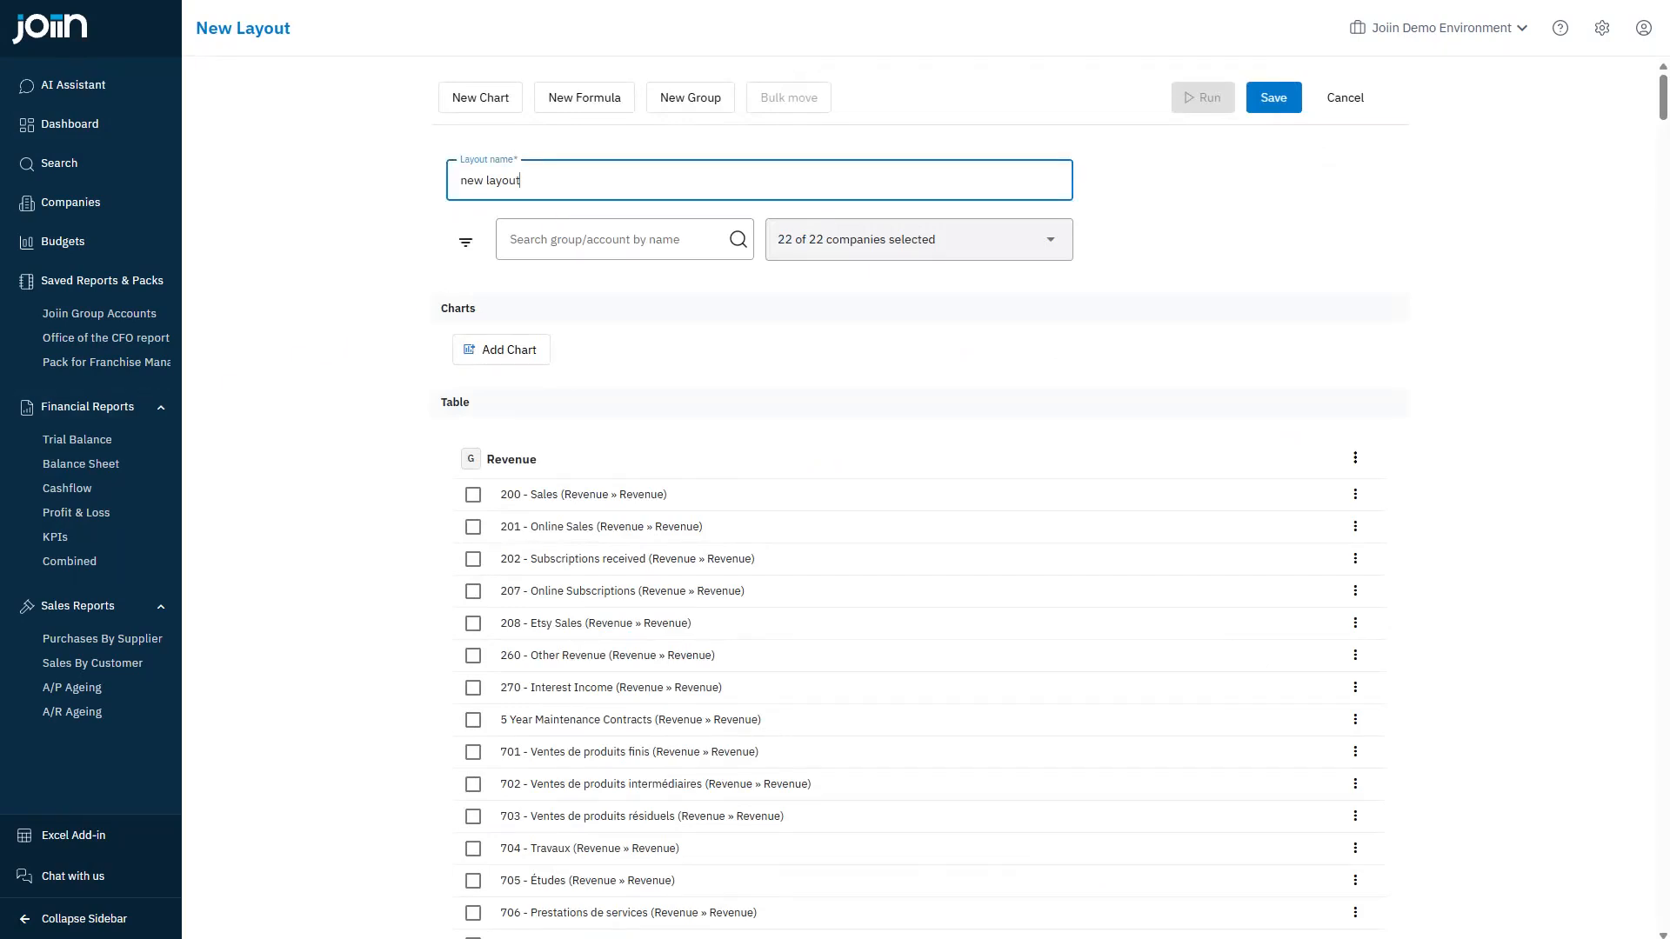
{"action": "left_click_drag", "start_coordinate": [522, 181], "coordinate": [427, 189]}
{"action": "type", "text": "P&L"}
{"action": "left_click", "coordinate": [343, 325]}
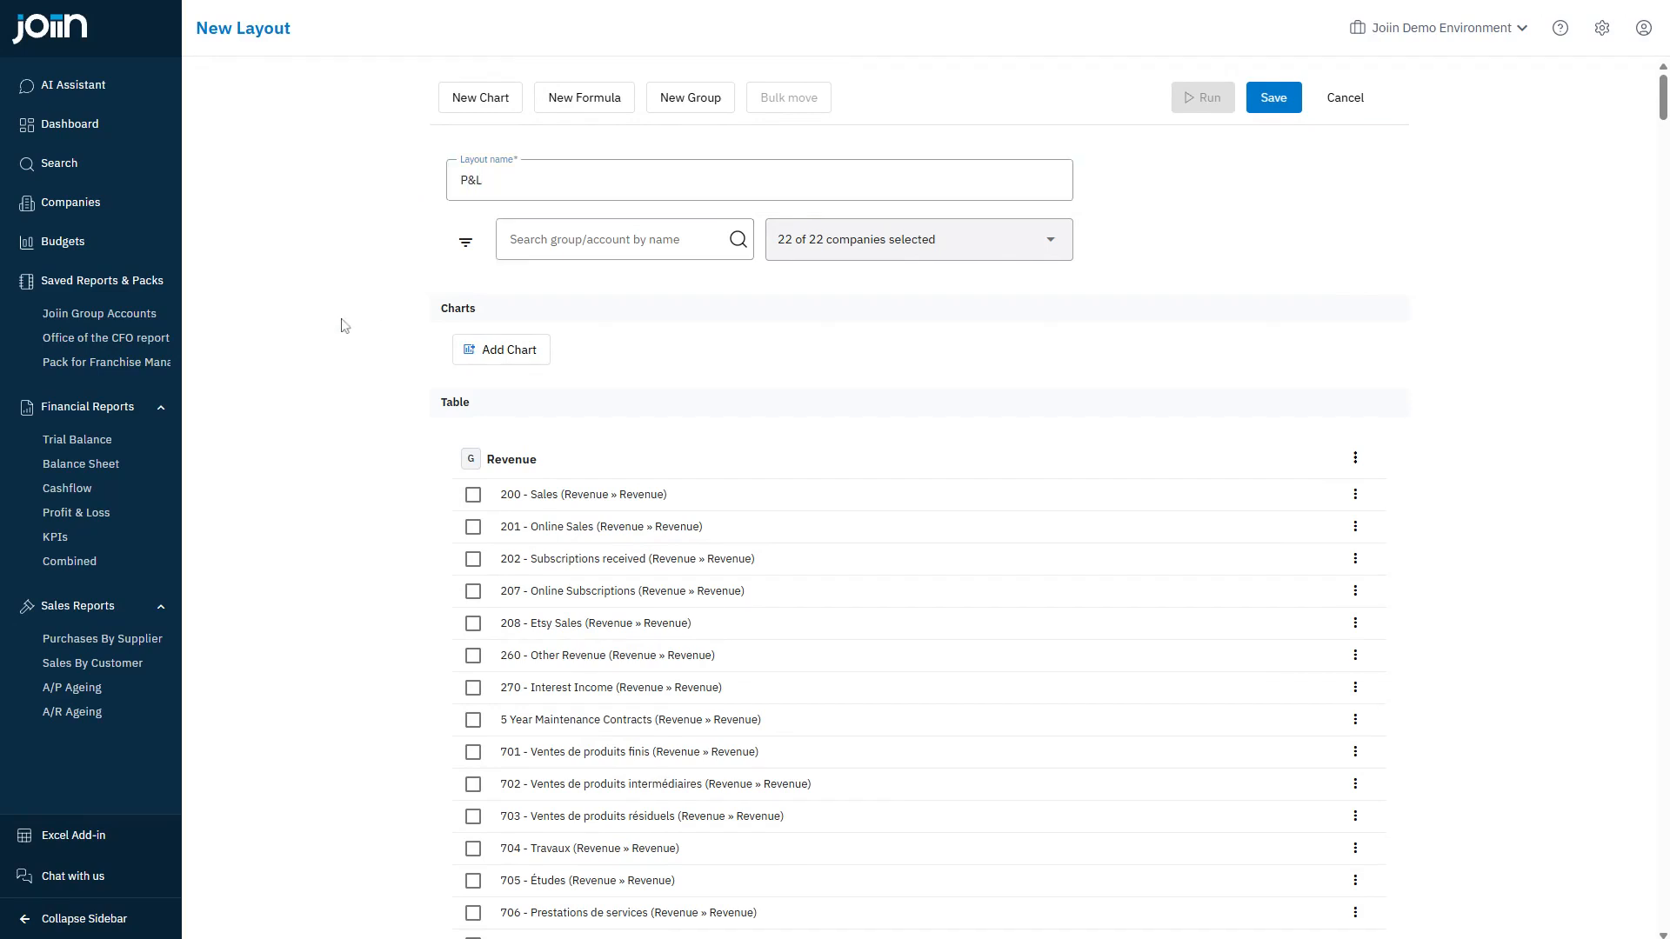
Step: Add a group named Onlines Sales that collapses and shows its total, is styled as an account, and uses Credit is Positive
{"action": "scroll", "coordinate": [612, 476], "scroll_direction": "down", "scroll_amount": 1}
{"action": "scroll", "coordinate": [485, 373], "scroll_direction": "up", "scroll_amount": 1}
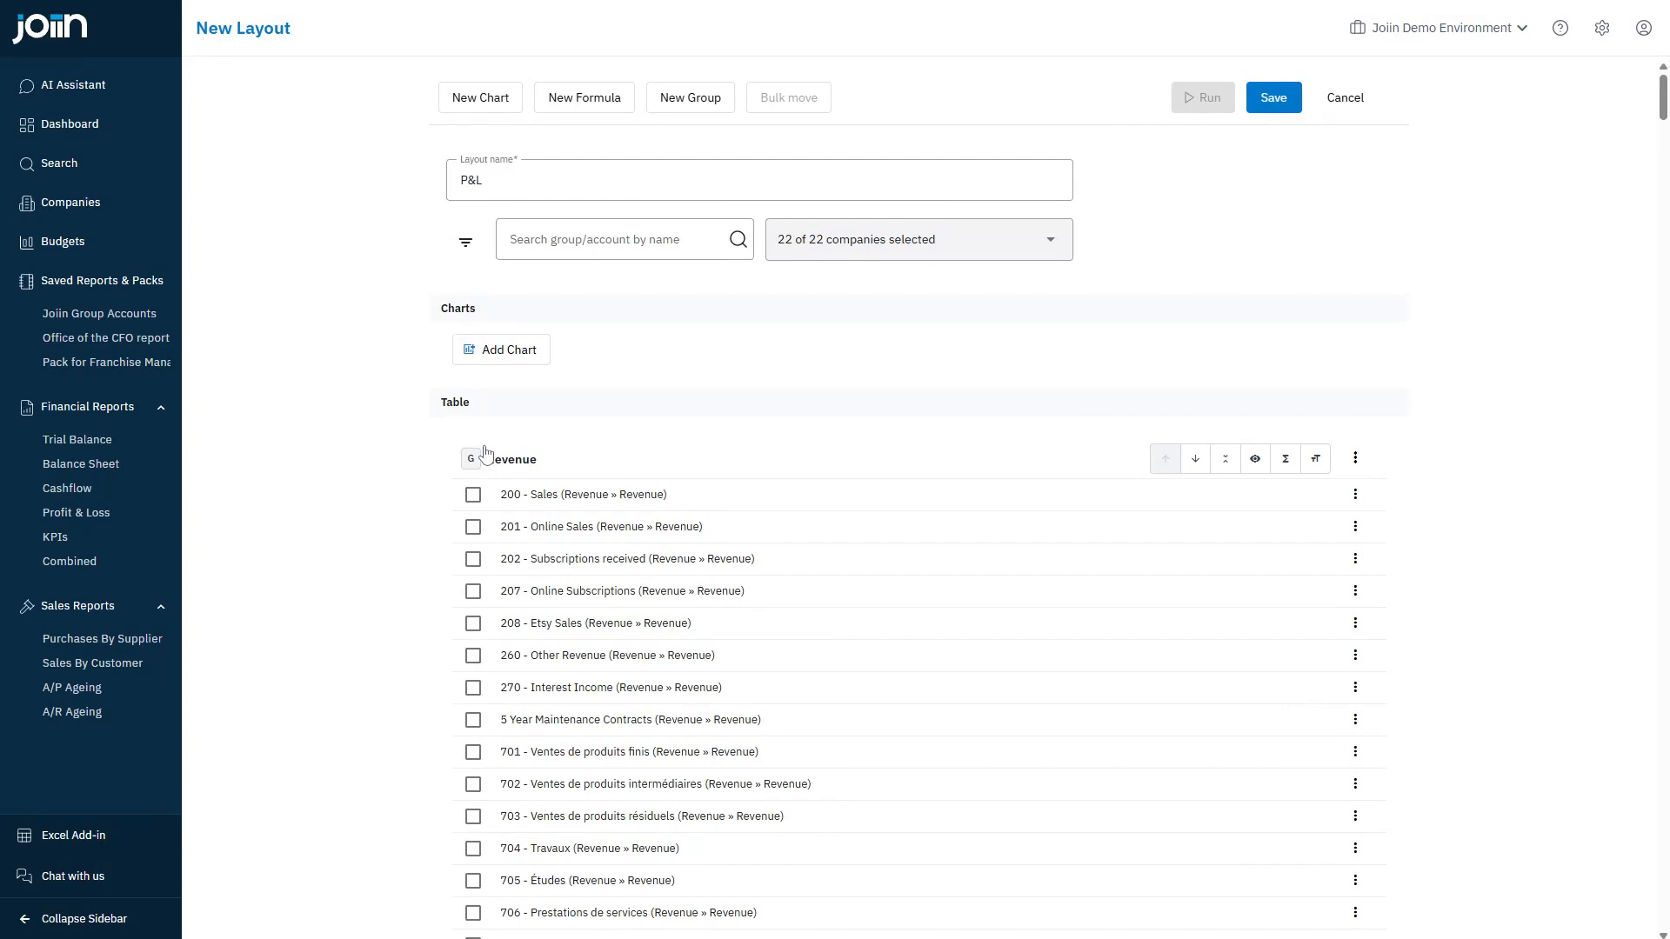
{"action": "left_click", "coordinate": [690, 101]}
{"action": "left_click", "coordinate": [1238, 104]}
{"action": "type", "text": "Onlines Sales"}
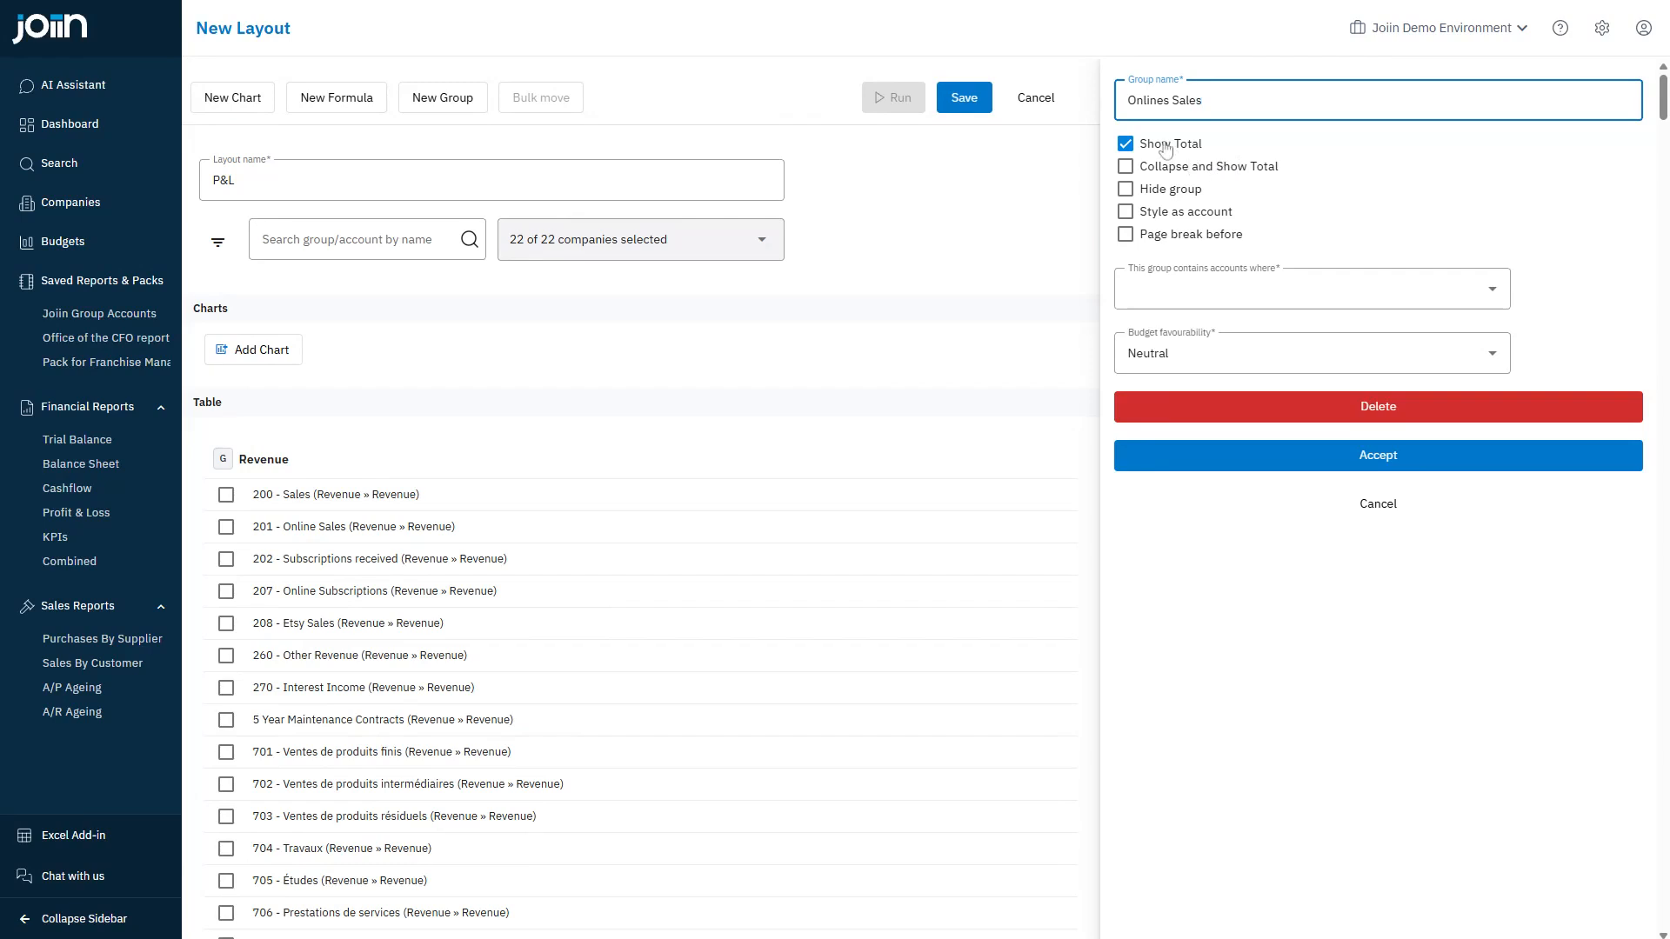
{"action": "left_click", "coordinate": [1208, 169]}
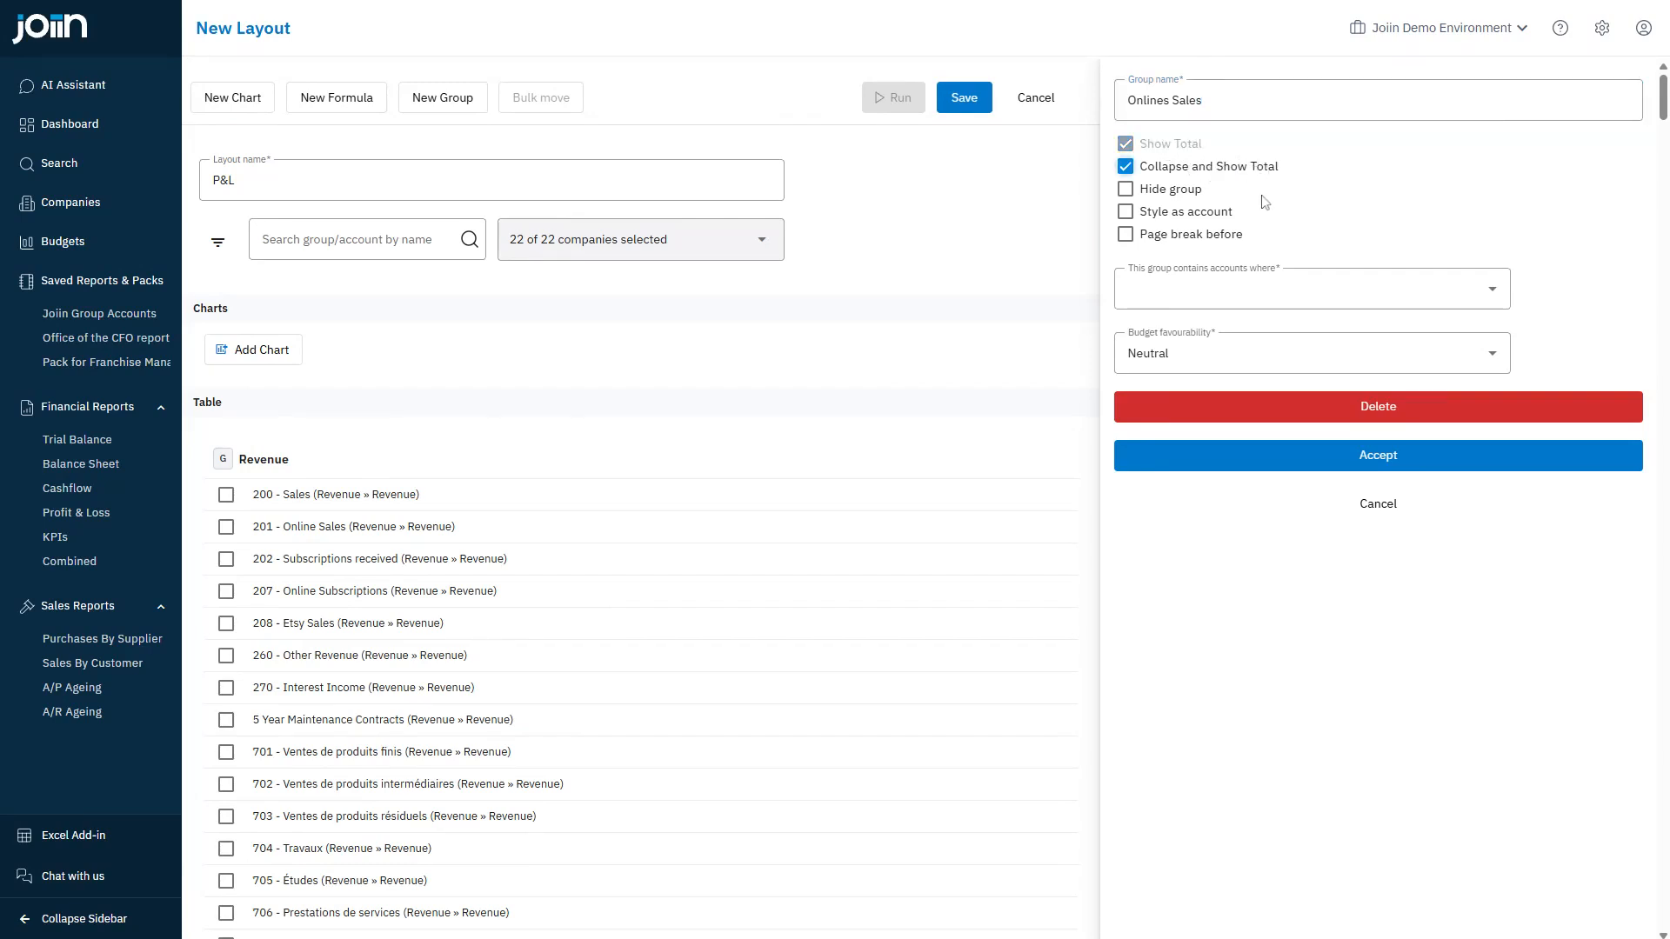
{"action": "left_click", "coordinate": [1218, 221]}
{"action": "left_click", "coordinate": [1279, 284]}
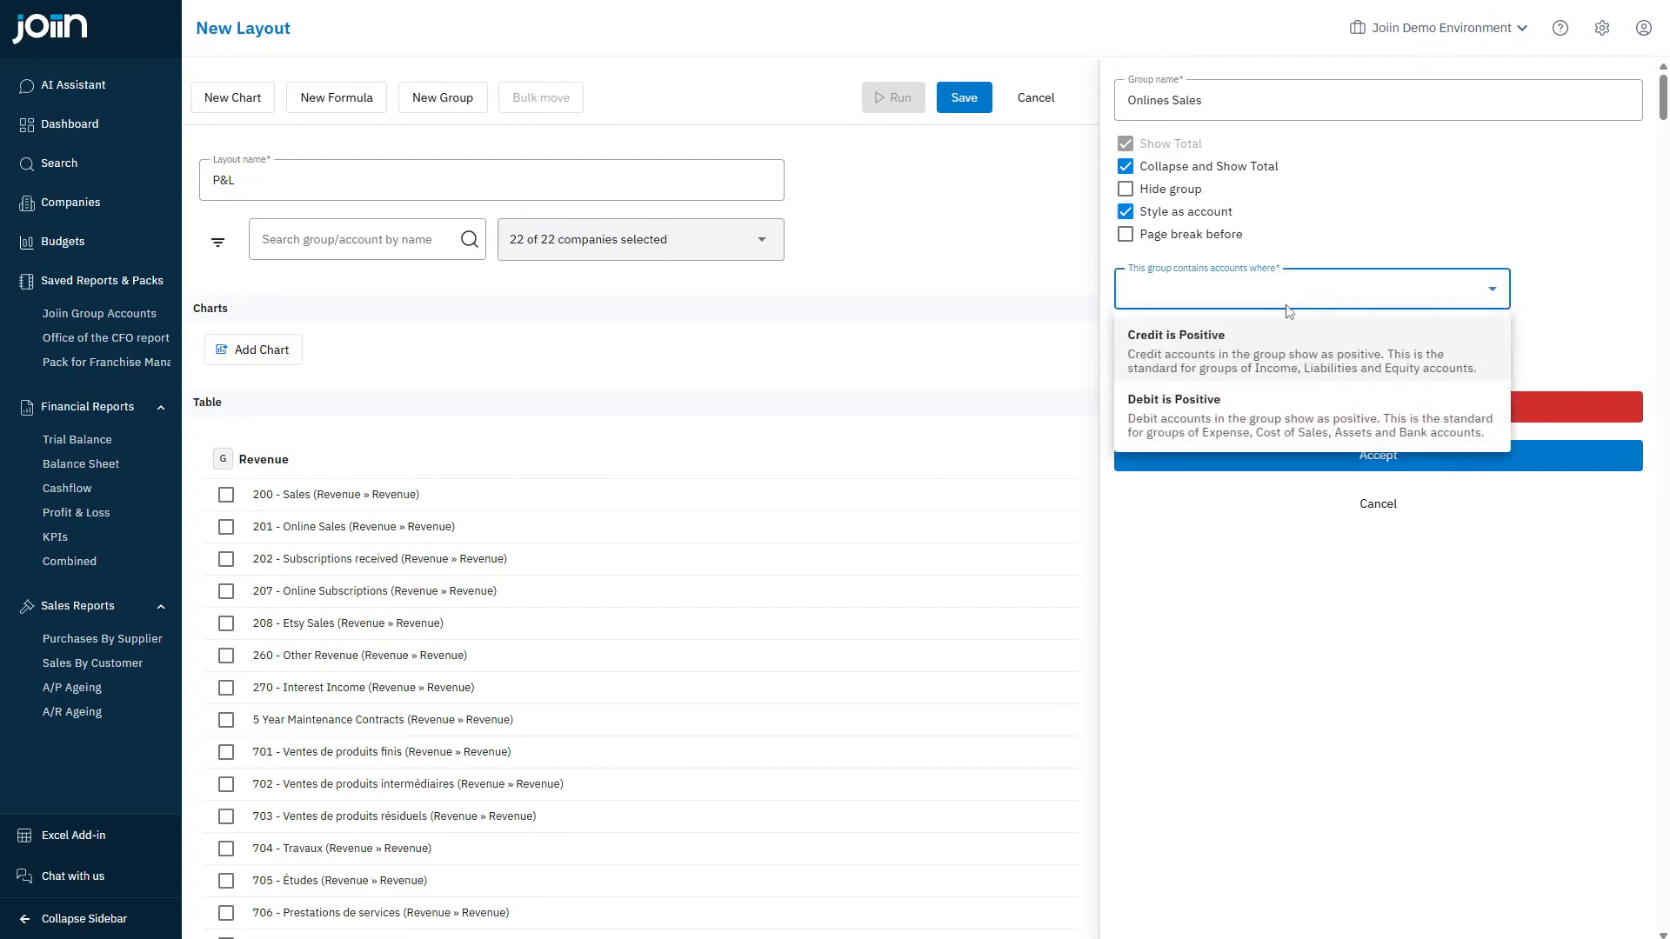
{"action": "left_click", "coordinate": [1228, 351]}
{"action": "left_click", "coordinate": [1362, 453]}
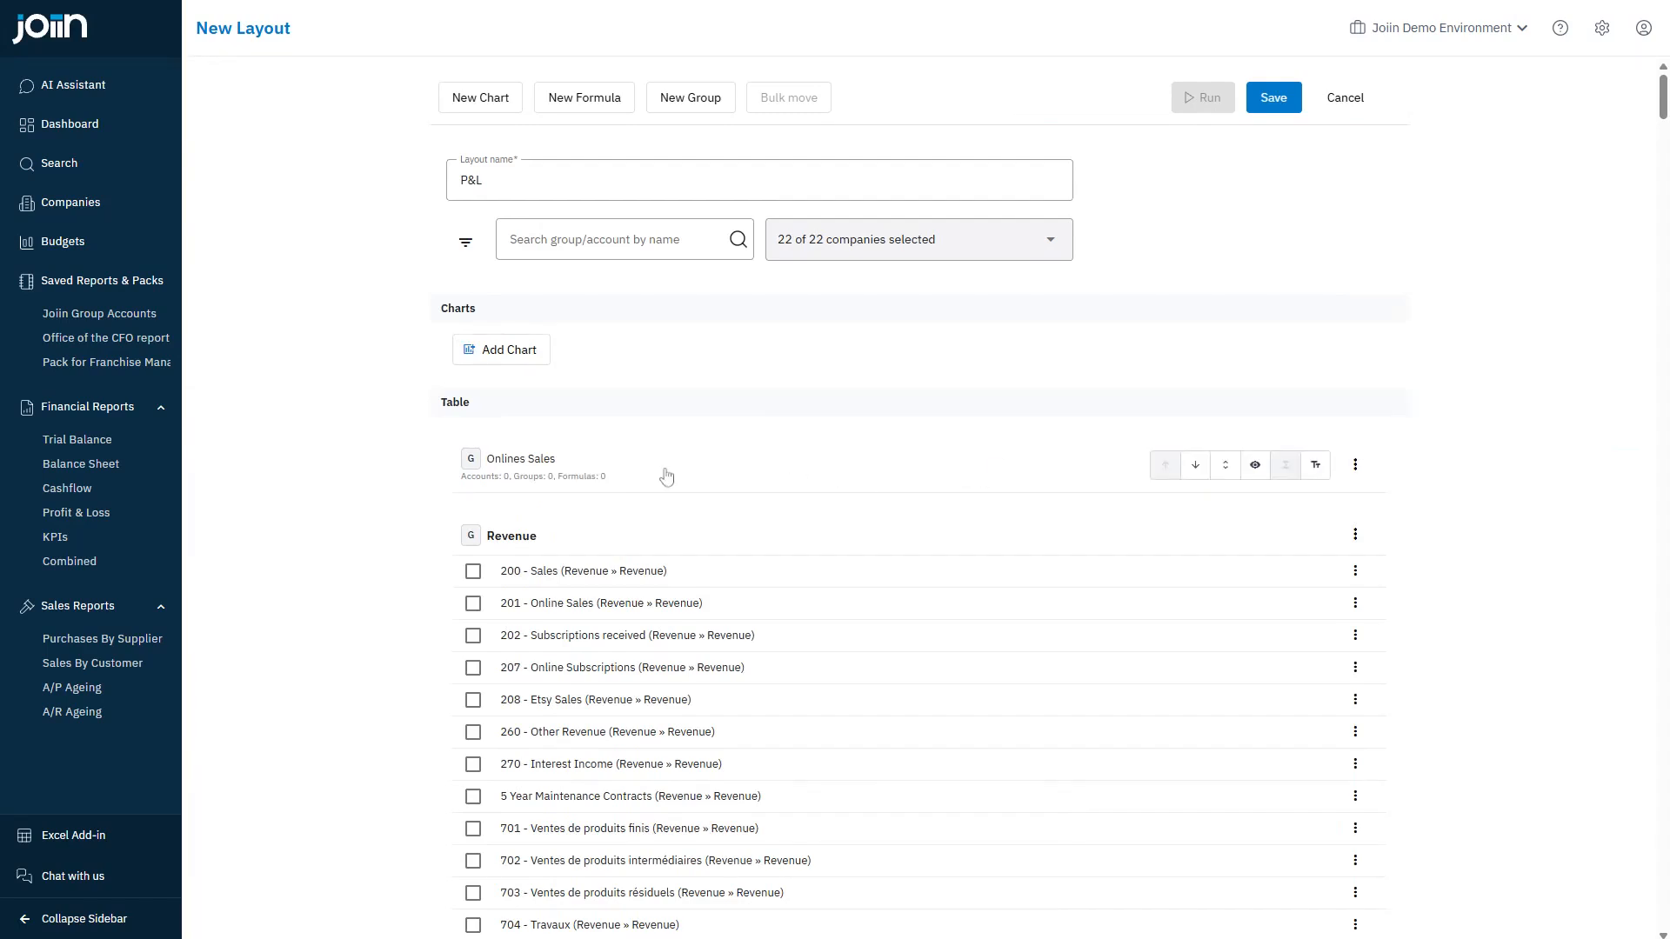
Step: Limit the layout's company selection to Joiin Ltd only
{"action": "left_click", "coordinate": [814, 243]}
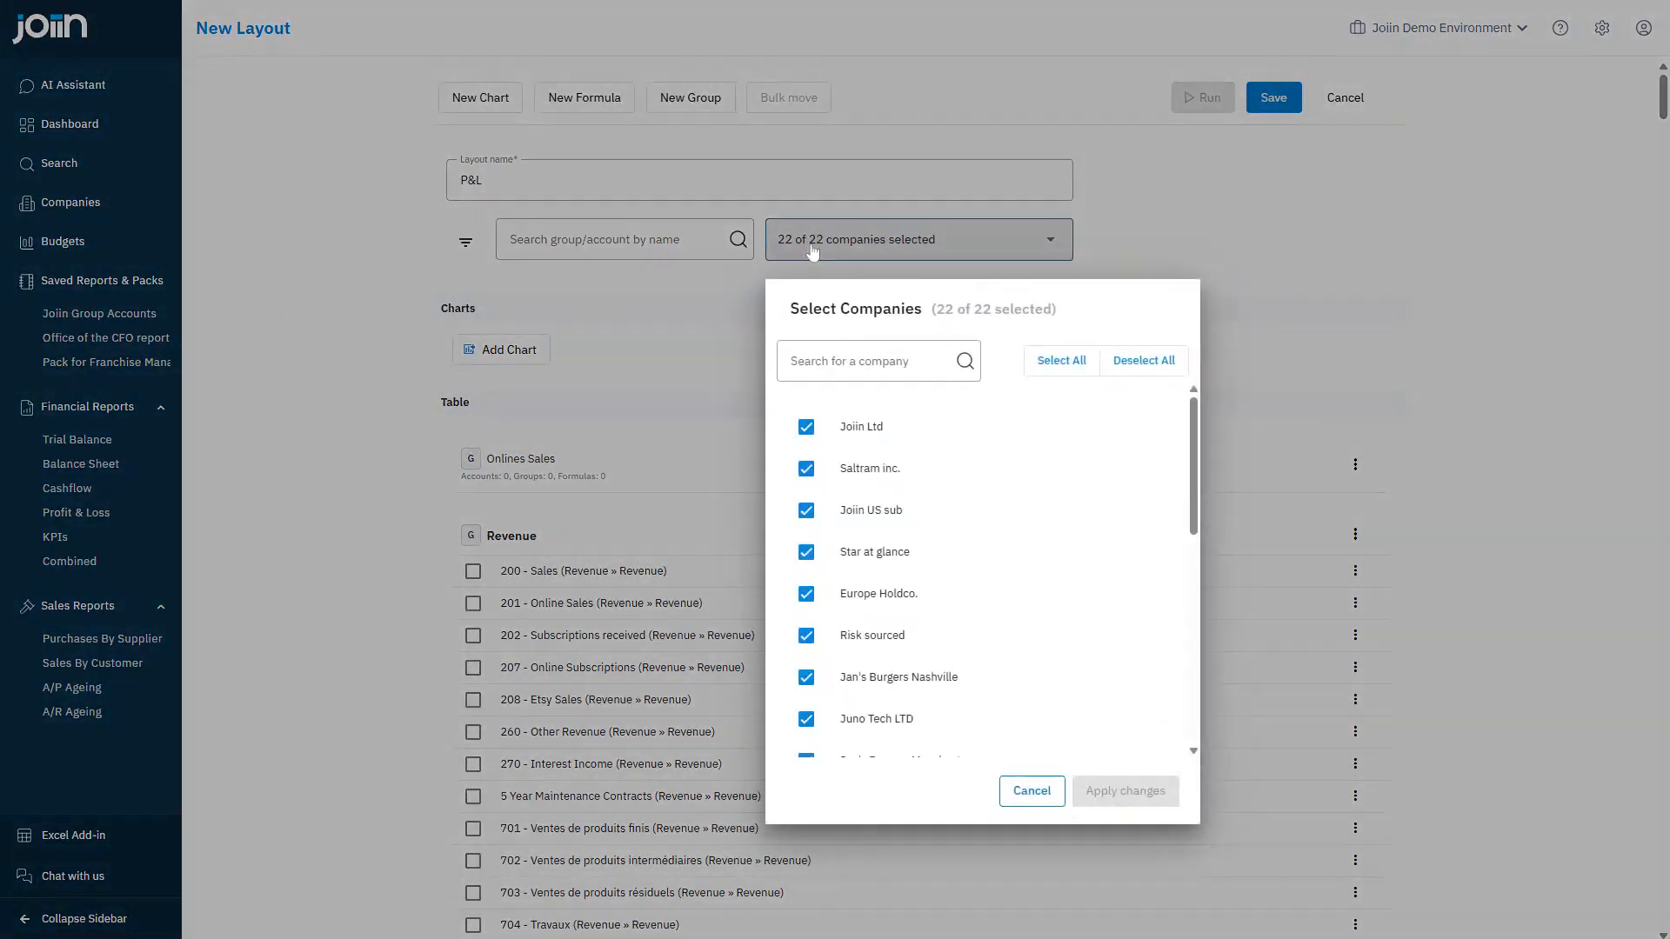
{"action": "left_click", "coordinate": [1167, 376]}
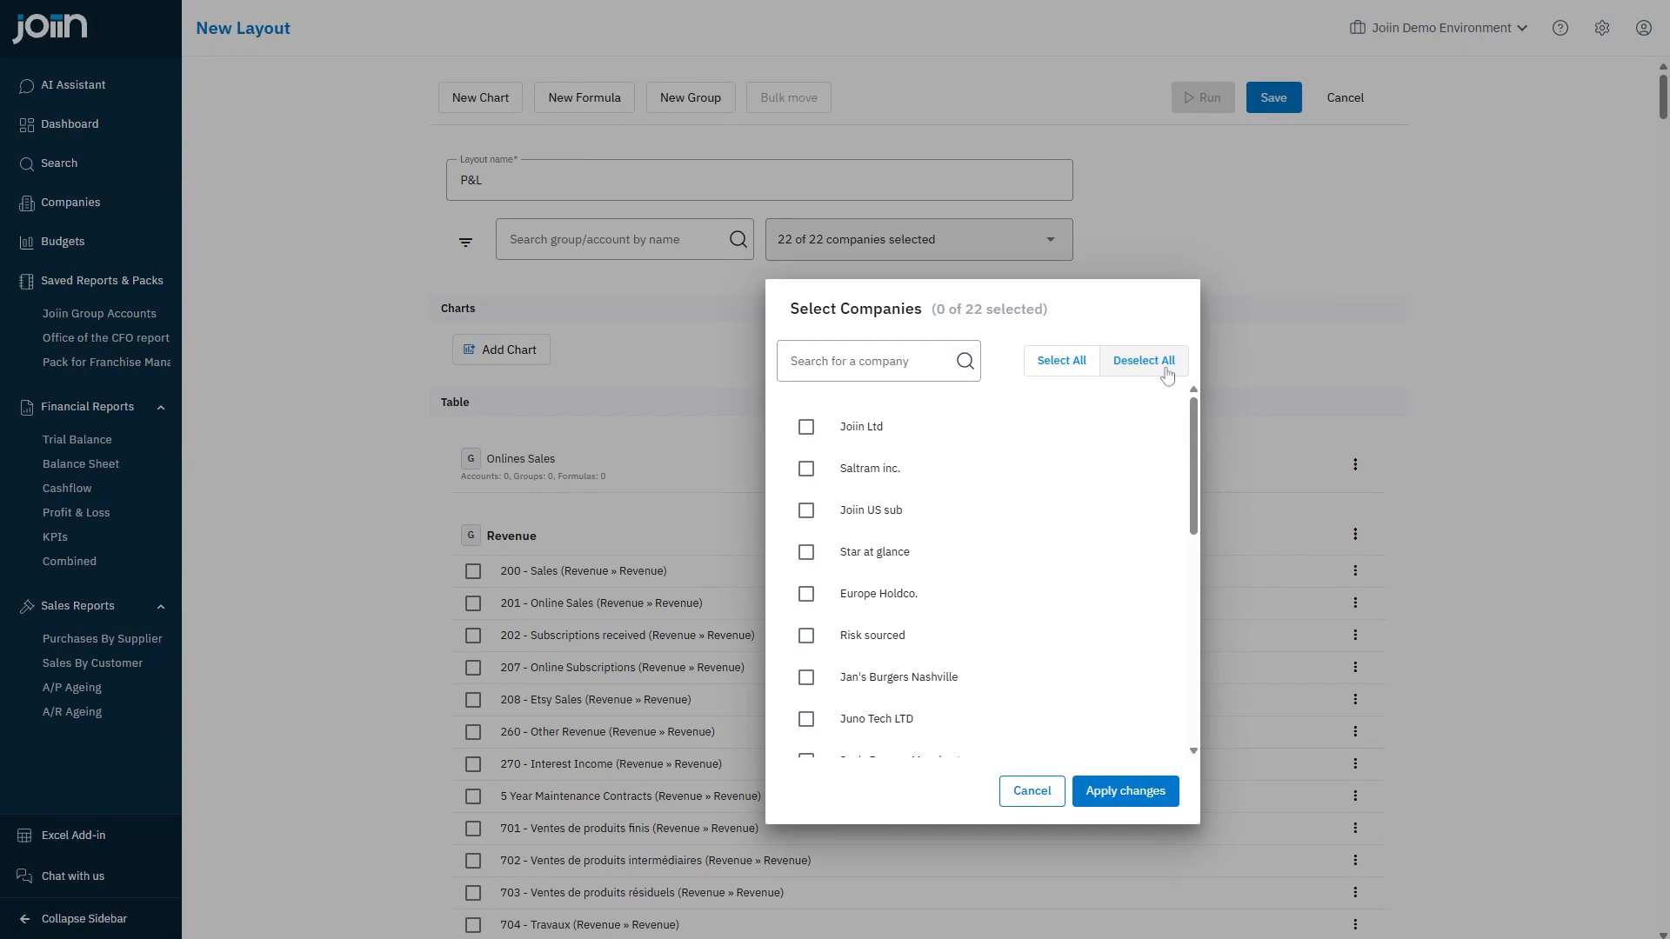
{"action": "left_click", "coordinate": [865, 428]}
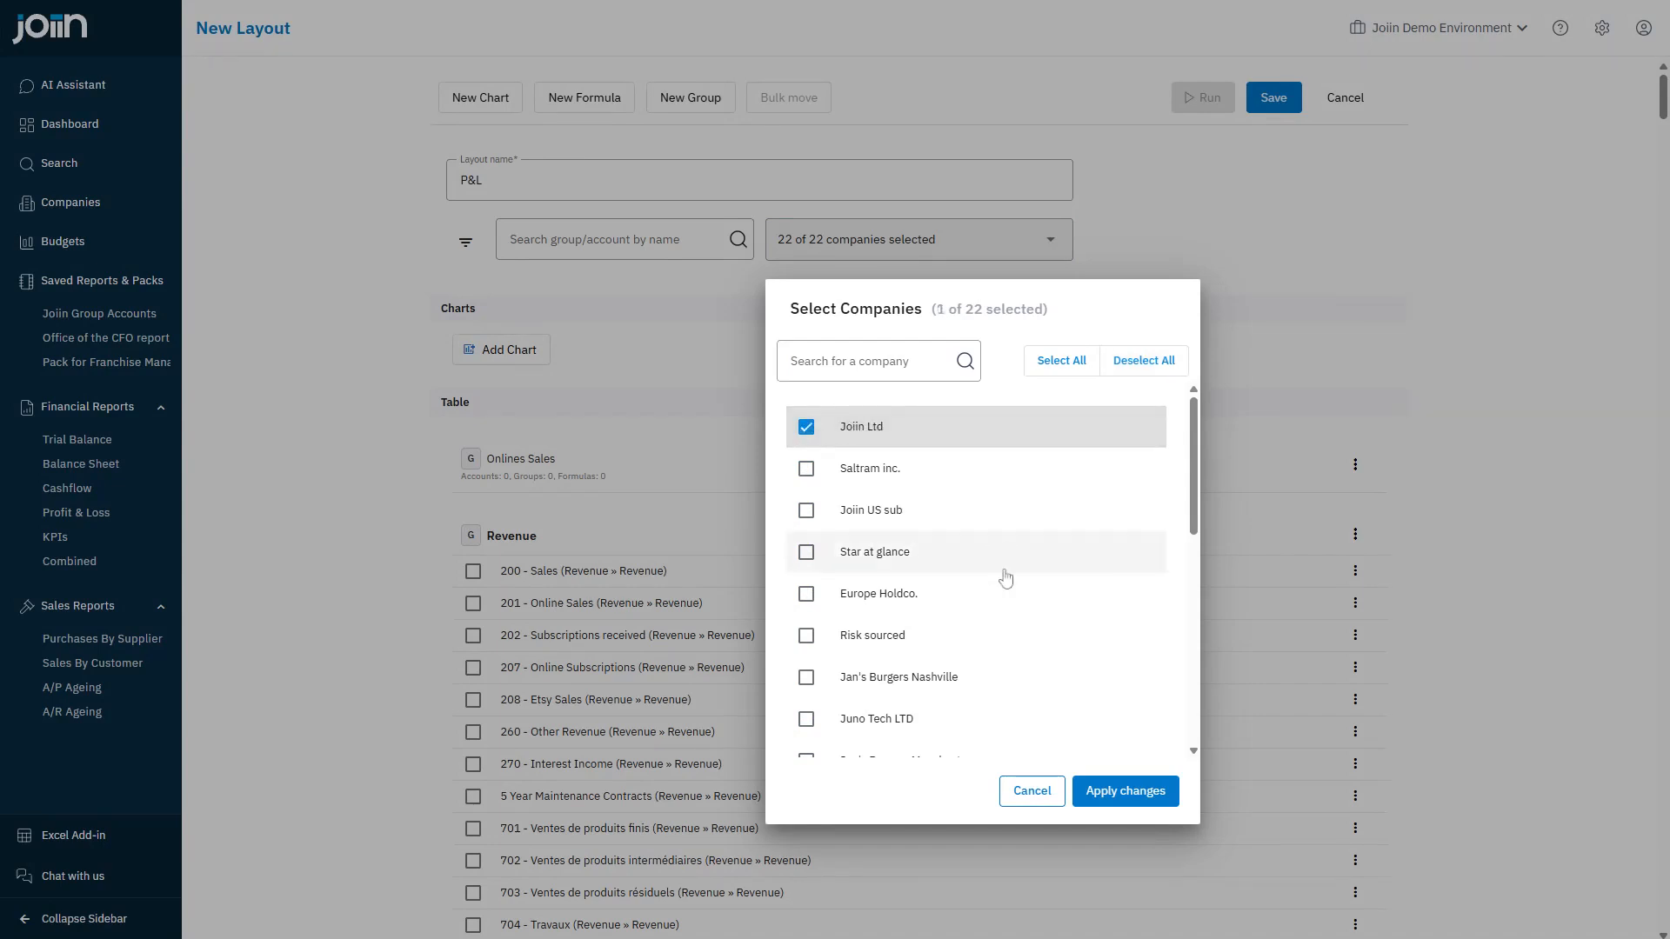
{"action": "left_click", "coordinate": [1123, 792]}
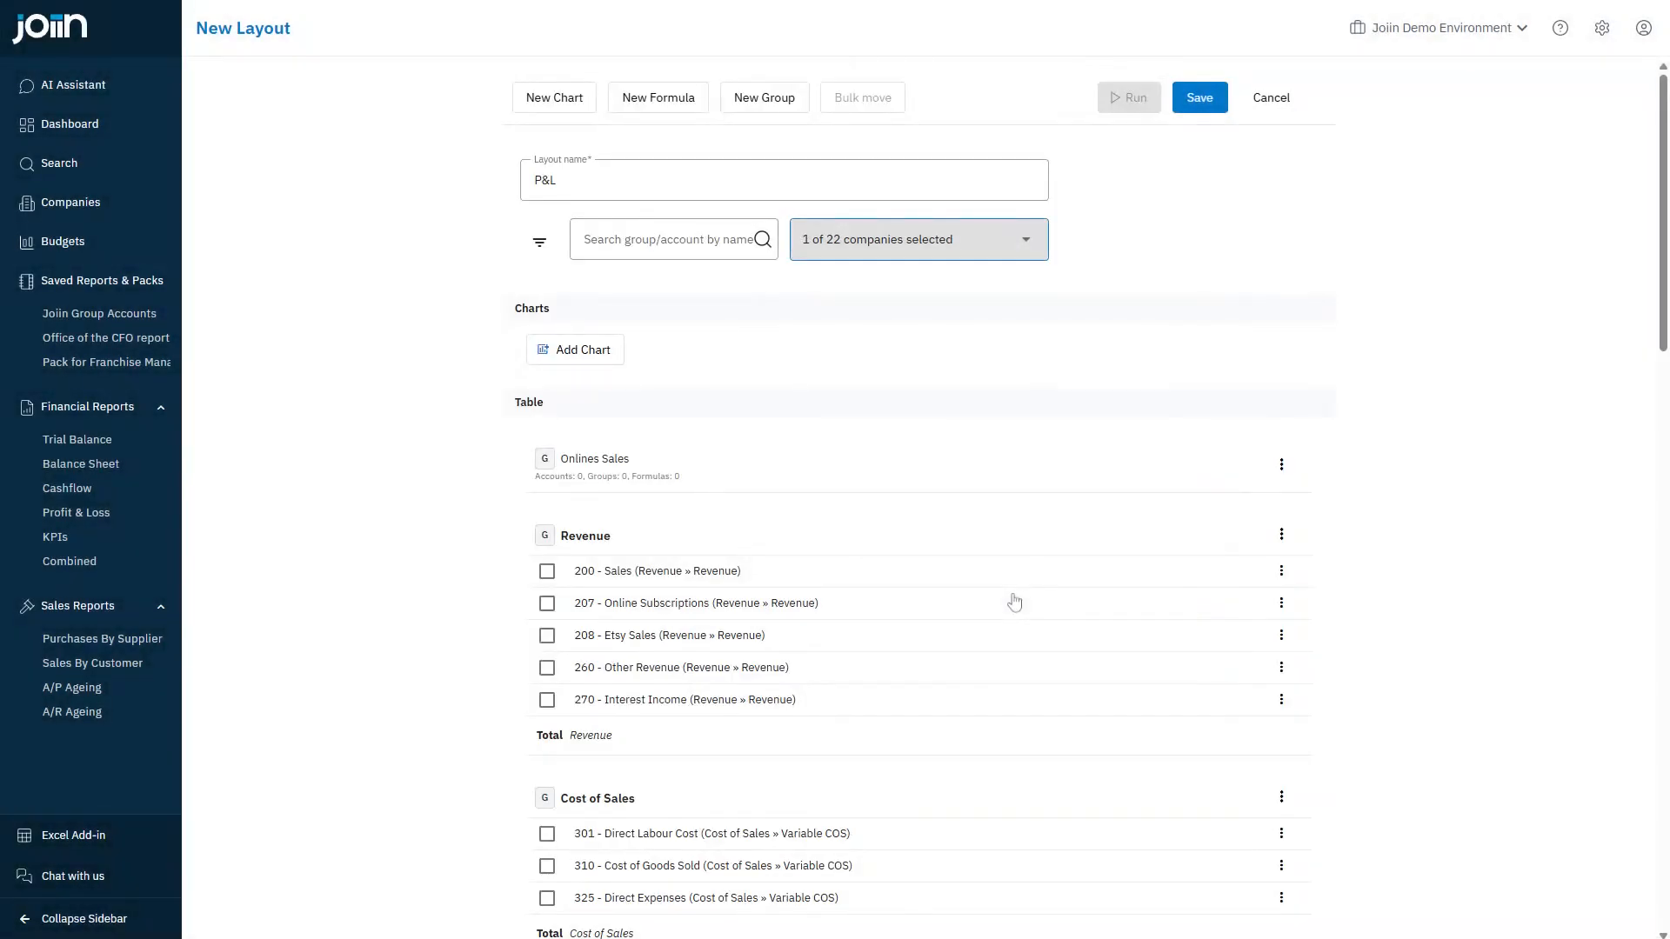
Step: Bulk move the 208 - Etsy Sales and 200 - Sales accounts from Revenue into the Onlines Sales group
{"action": "scroll", "coordinate": [772, 482], "scroll_direction": "down", "scroll_amount": 1}
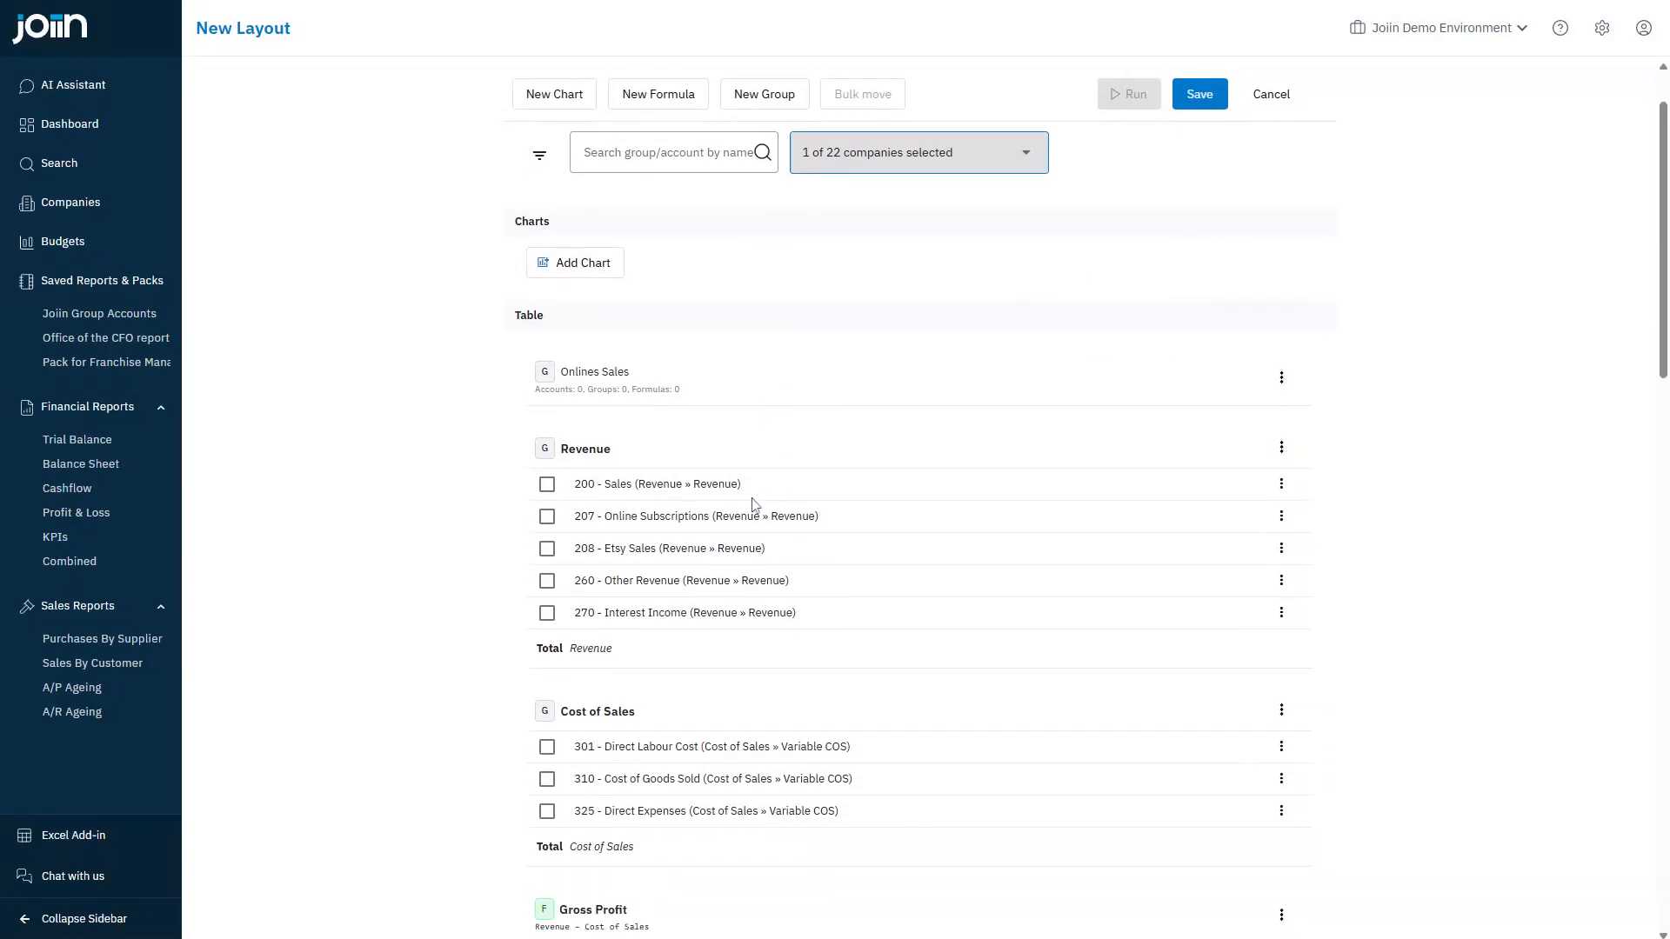
{"action": "left_click", "coordinate": [547, 549]}
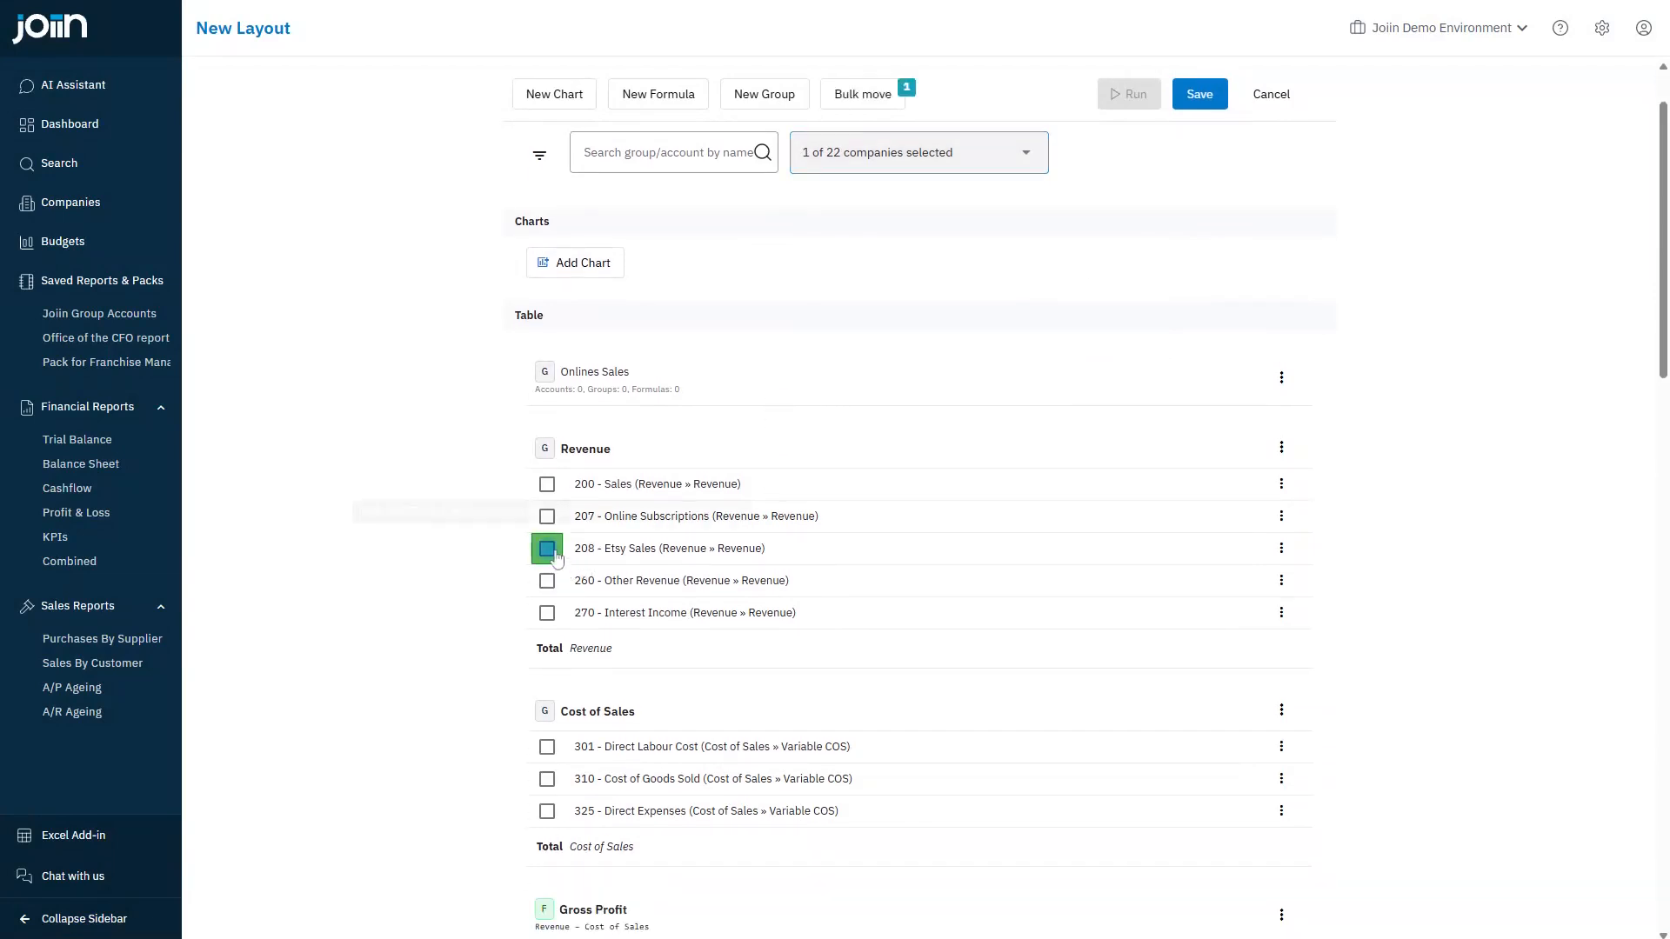
{"action": "left_click", "coordinate": [548, 486]}
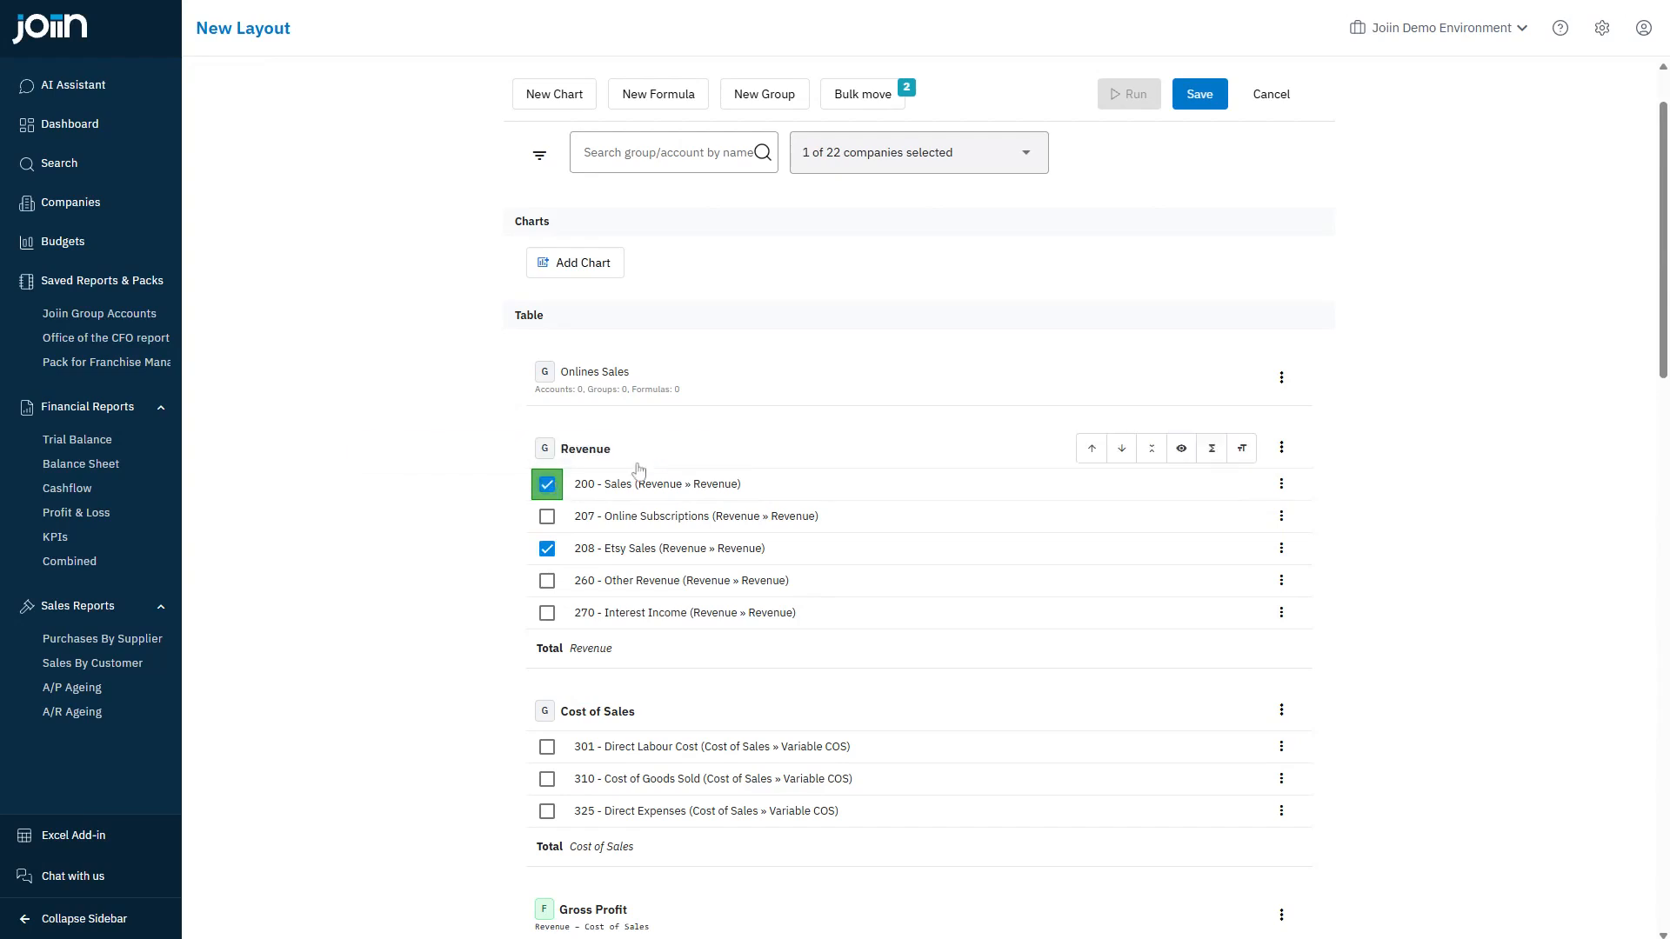
{"action": "left_click", "coordinate": [884, 103]}
{"action": "left_click", "coordinate": [869, 238]}
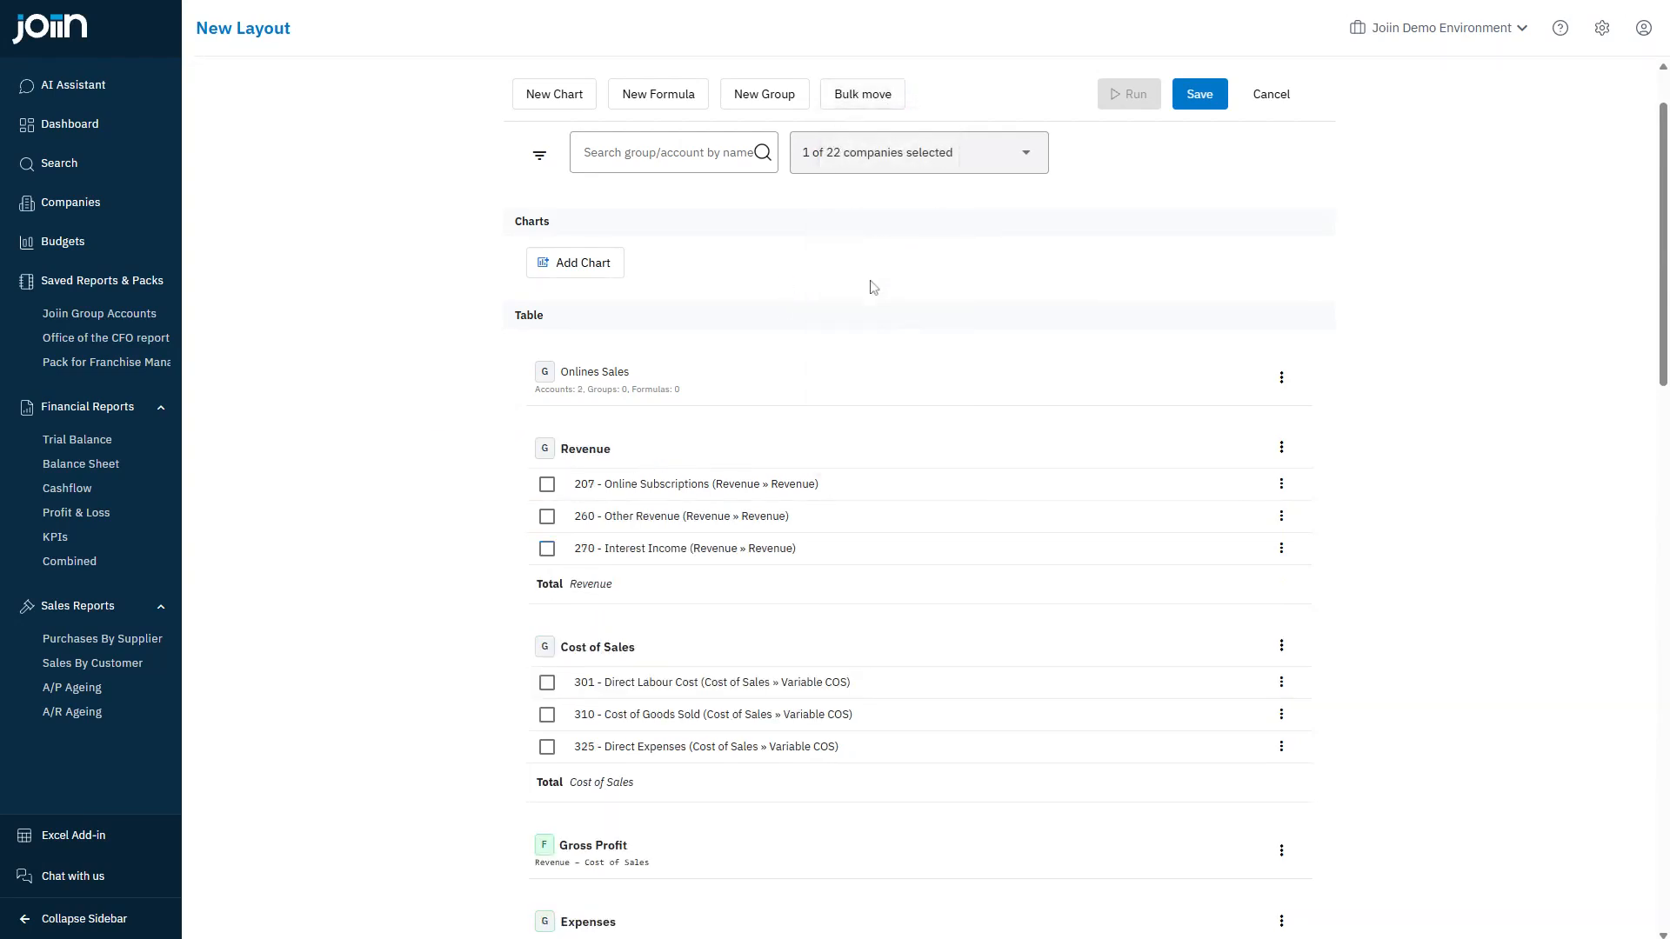
Step: Move the Onlines Sales group into the Revenue group and save the P&L layout
{"action": "mouse_move", "coordinate": [679, 447]}
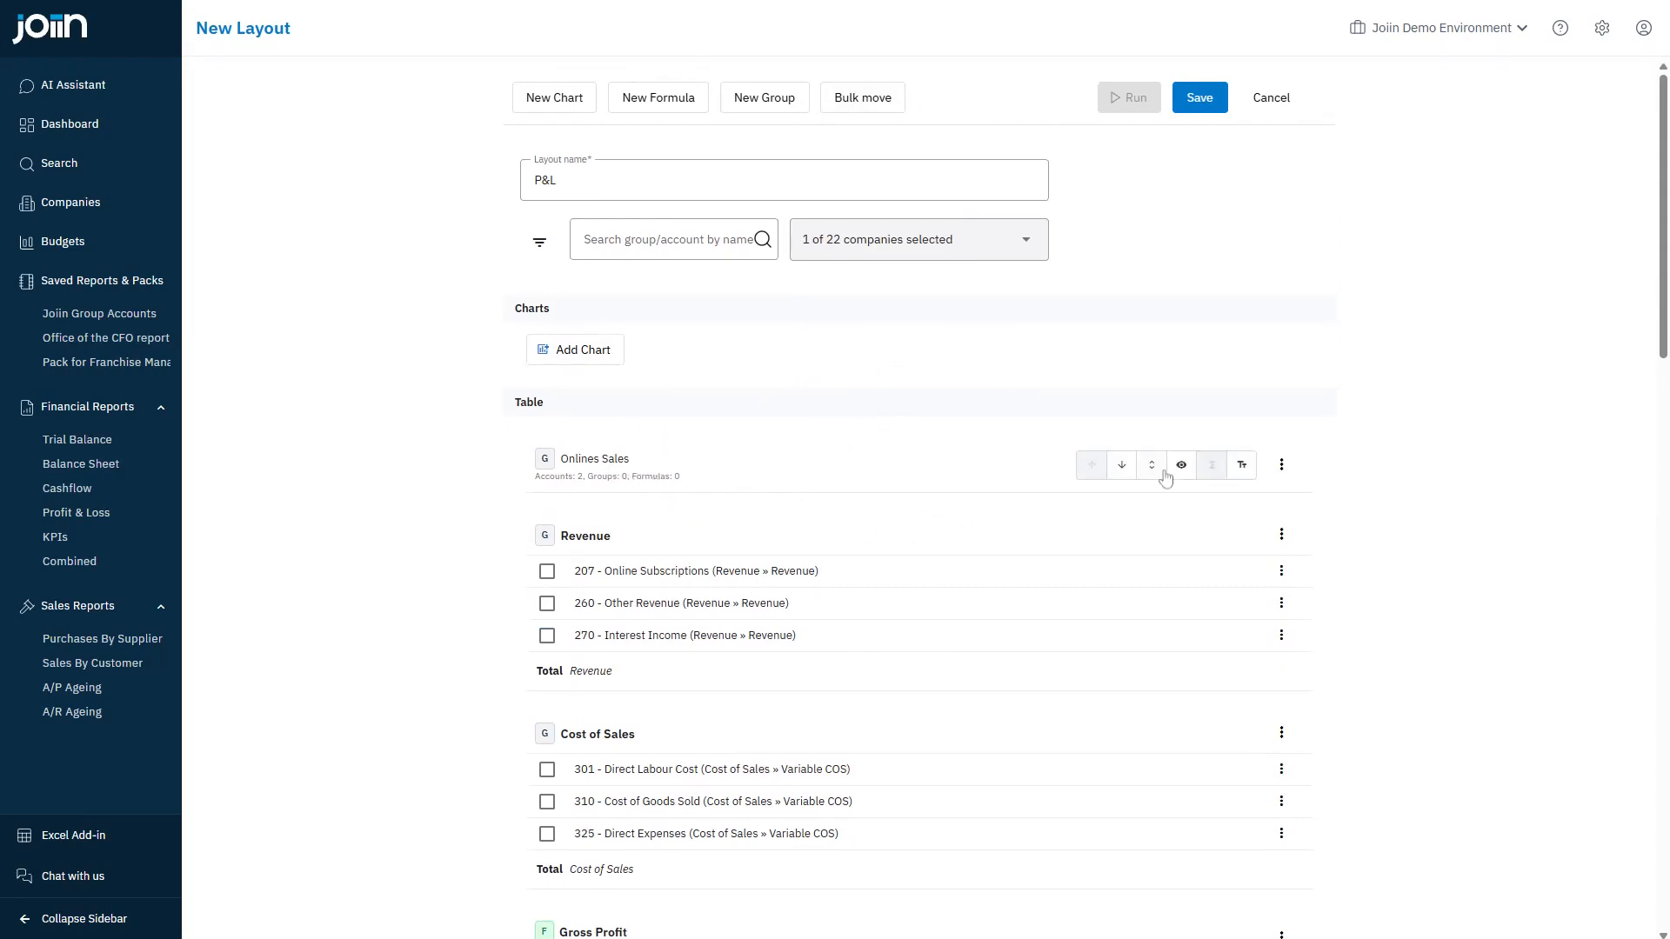
{"action": "left_click", "coordinate": [1282, 465]}
{"action": "mouse_move", "coordinate": [1297, 548]}
{"action": "mouse_move", "coordinate": [1434, 628]}
{"action": "left_click", "coordinate": [1514, 630]}
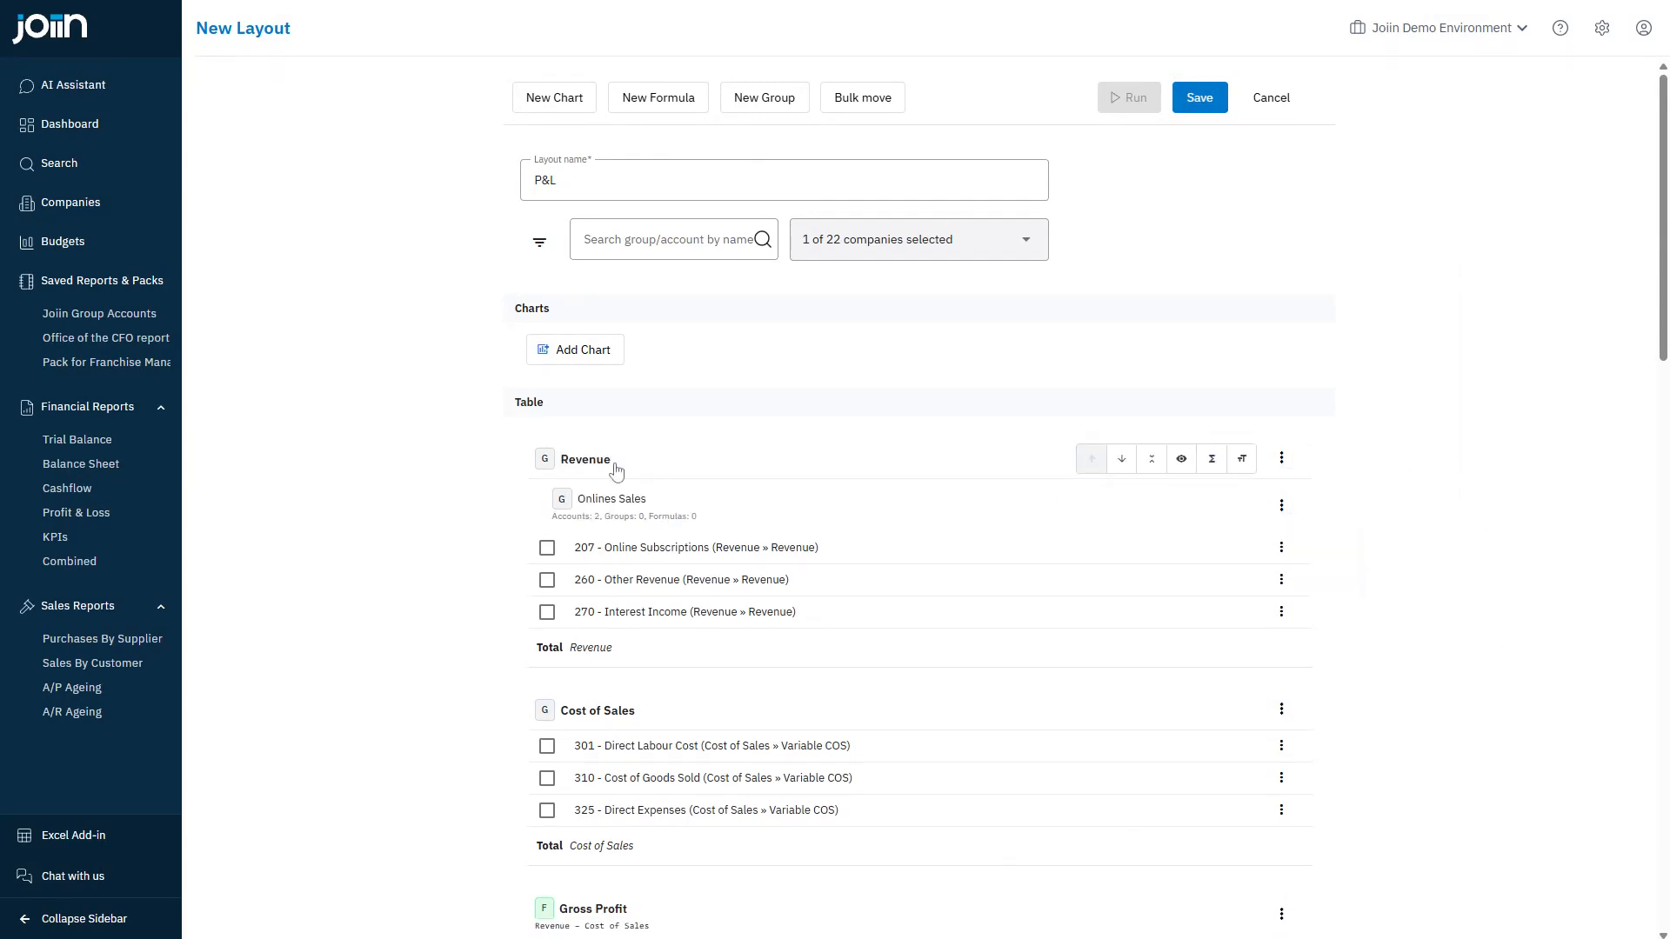
{"action": "left_click", "coordinate": [1200, 98]}
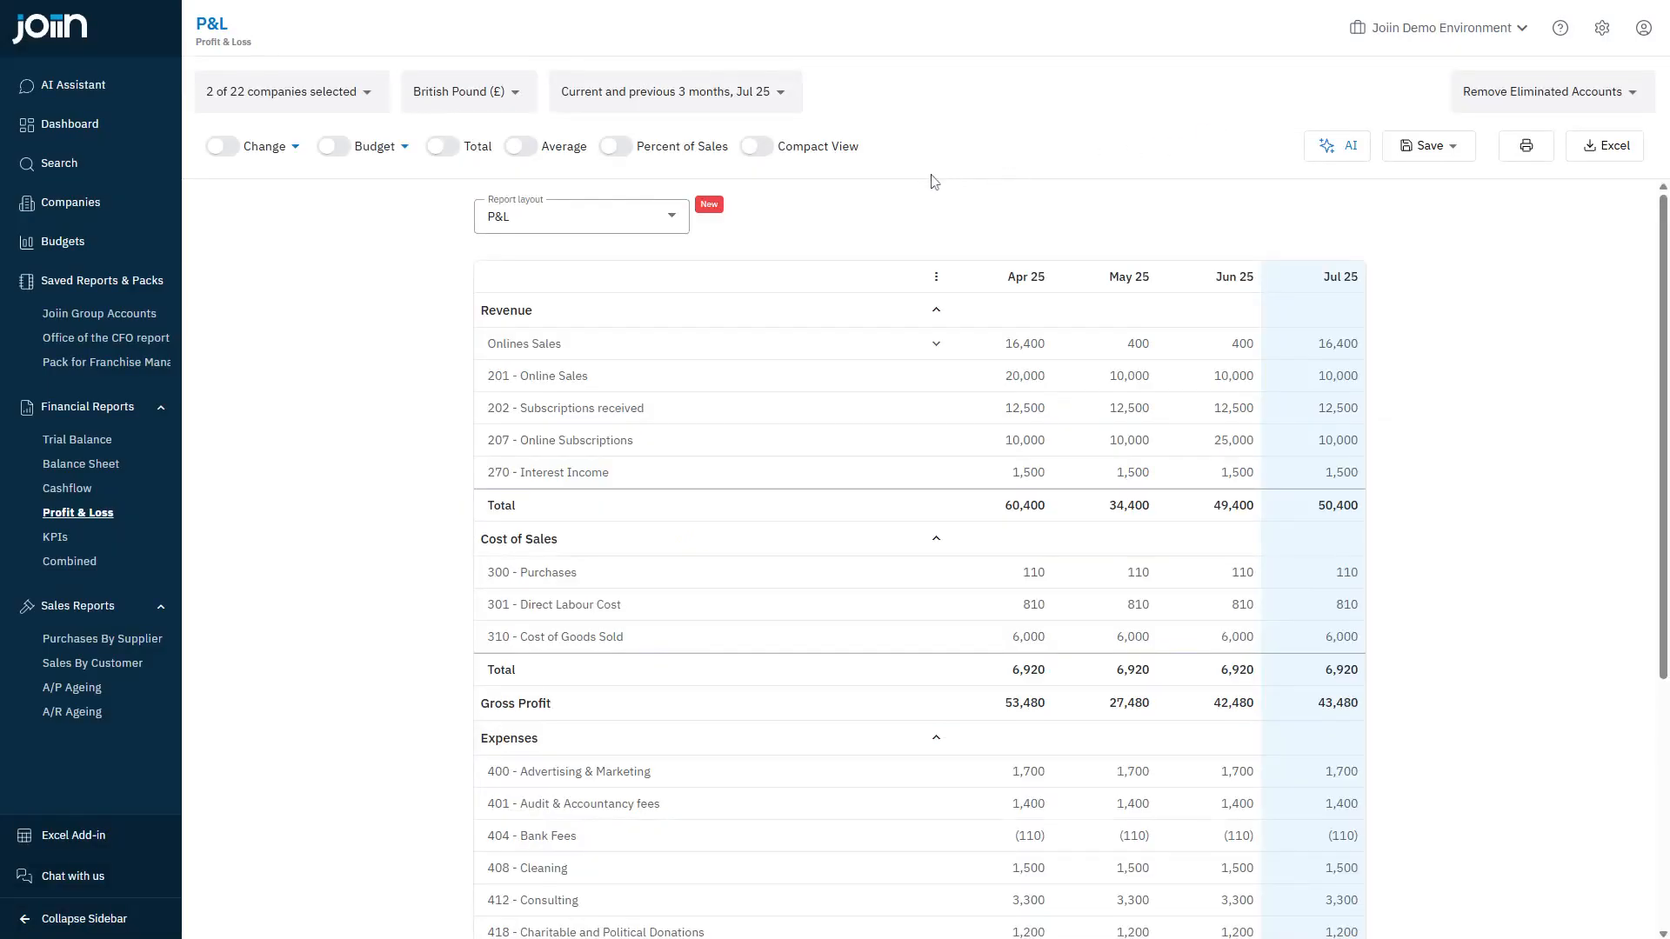
Step: Expand and collapse Onlines Sales in the report to check its accounts, and open the P&L layout for editing
{"action": "left_click", "coordinate": [526, 347]}
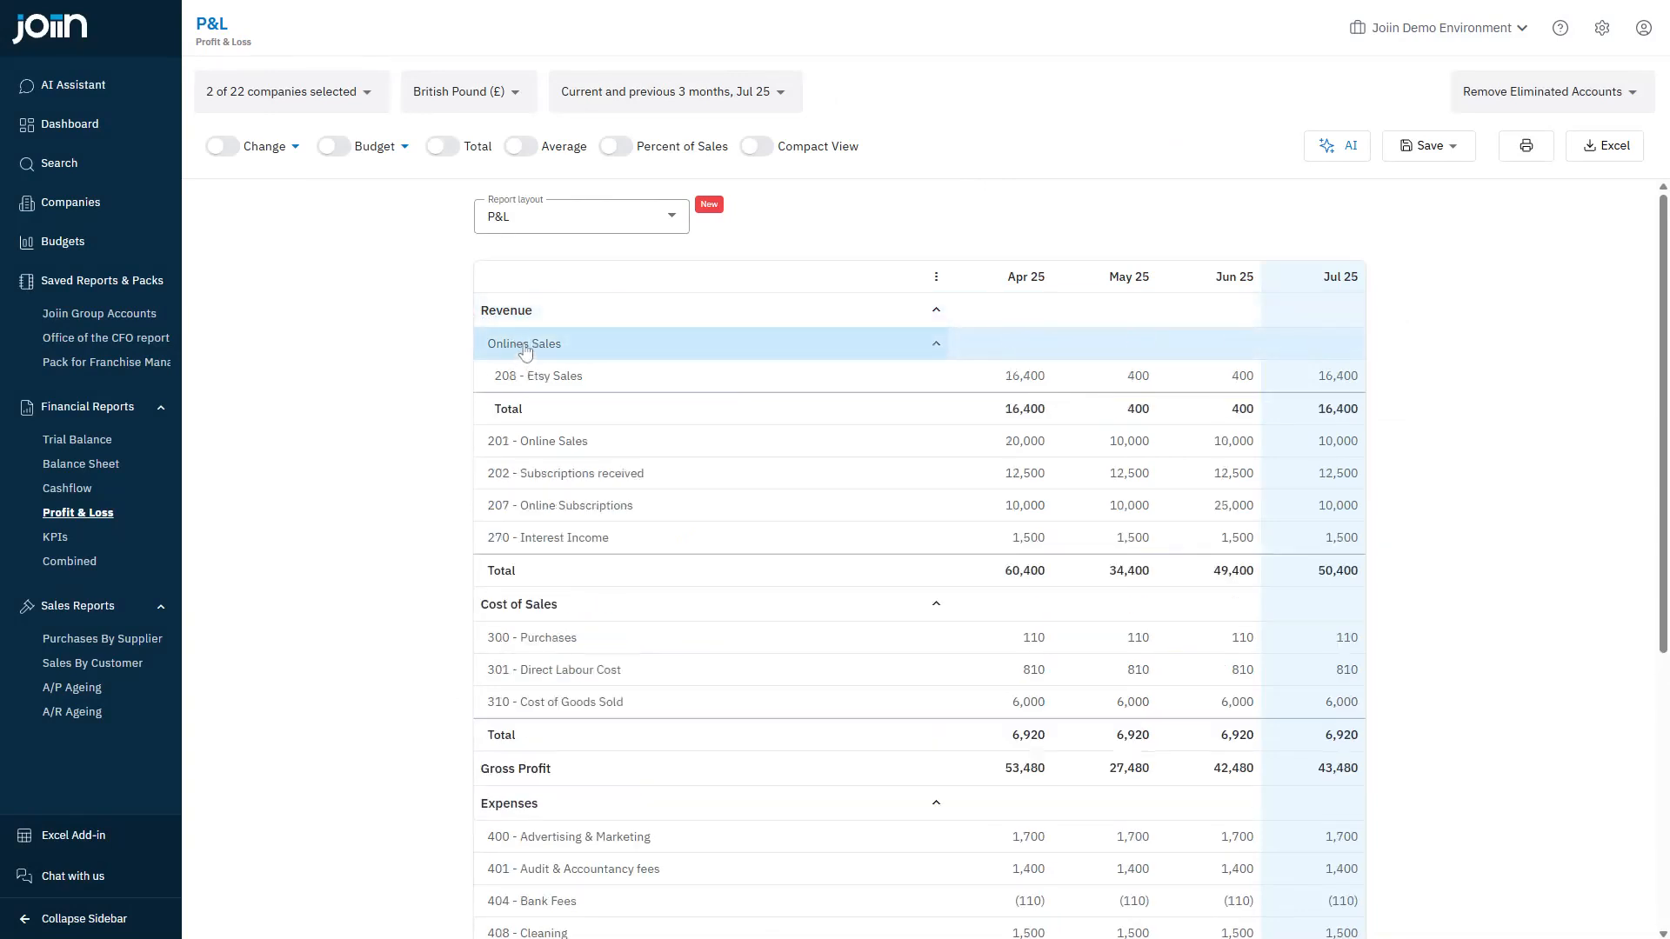
{"action": "left_click", "coordinate": [526, 347]}
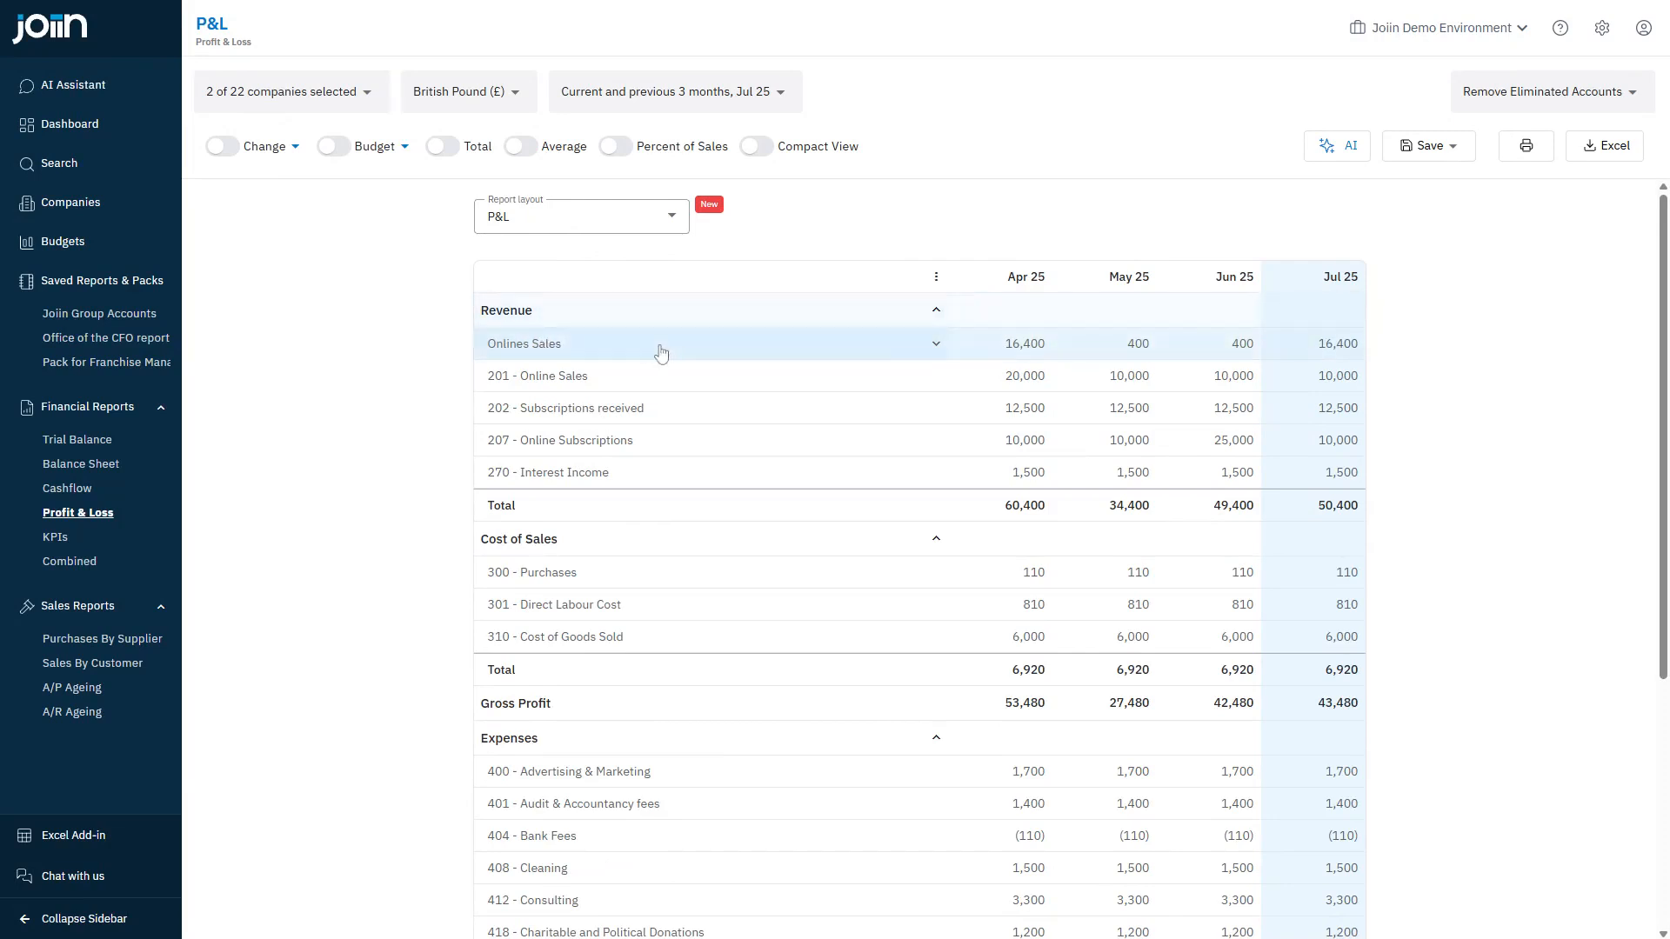
{"action": "left_click", "coordinate": [623, 226]}
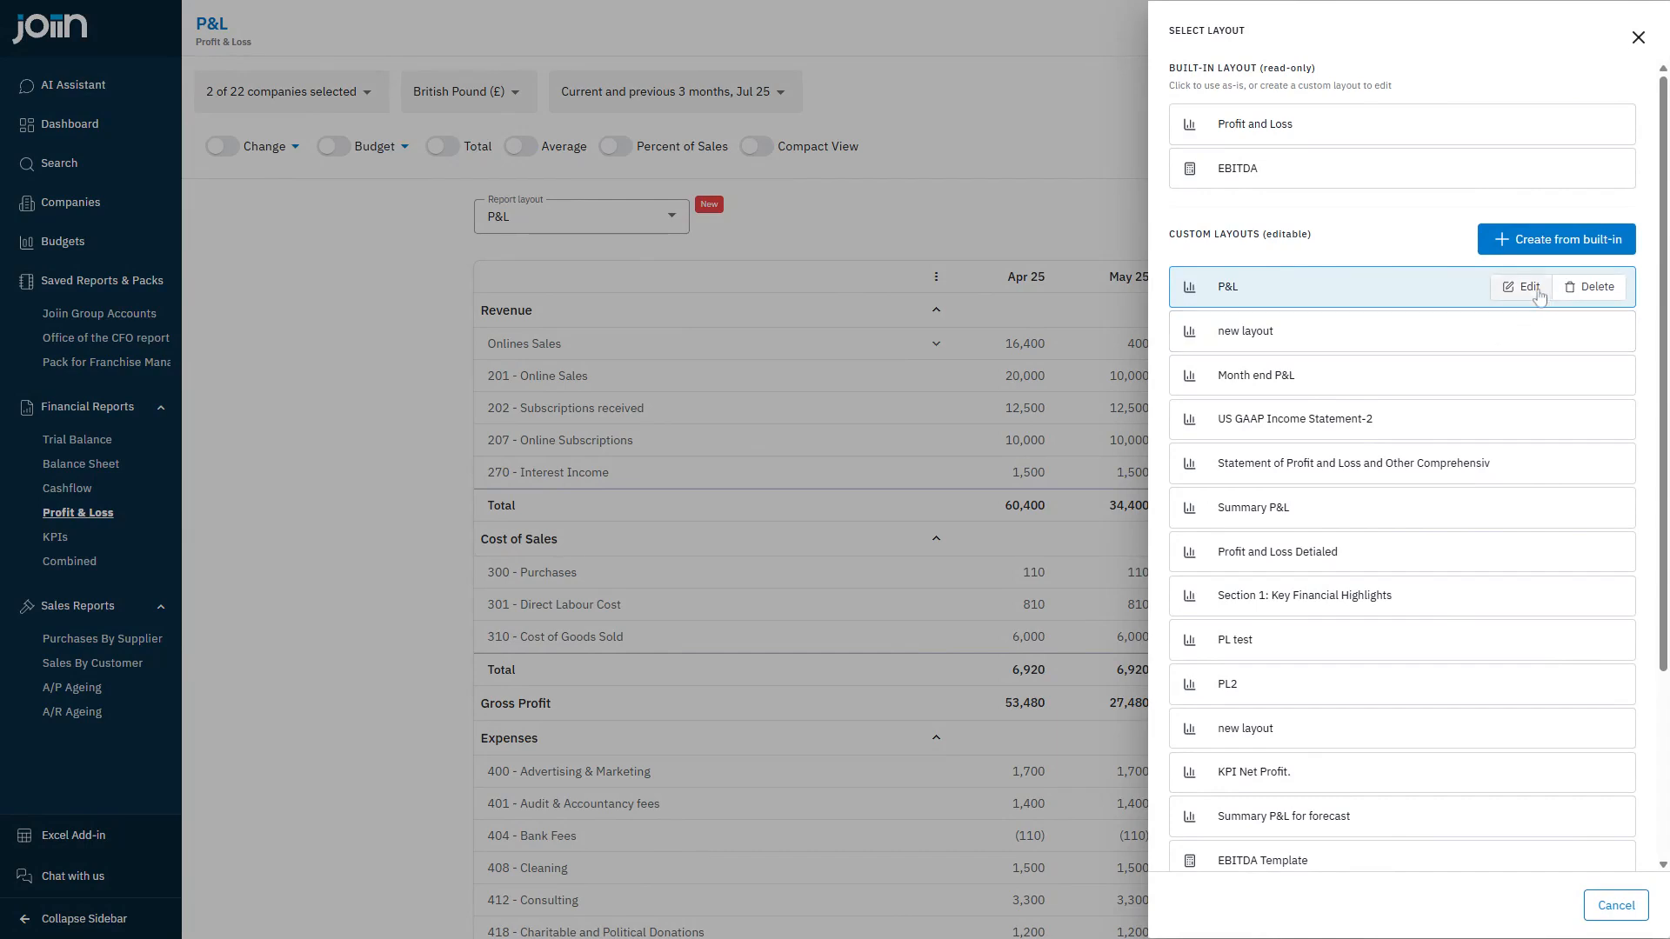
{"action": "left_click", "coordinate": [1523, 288]}
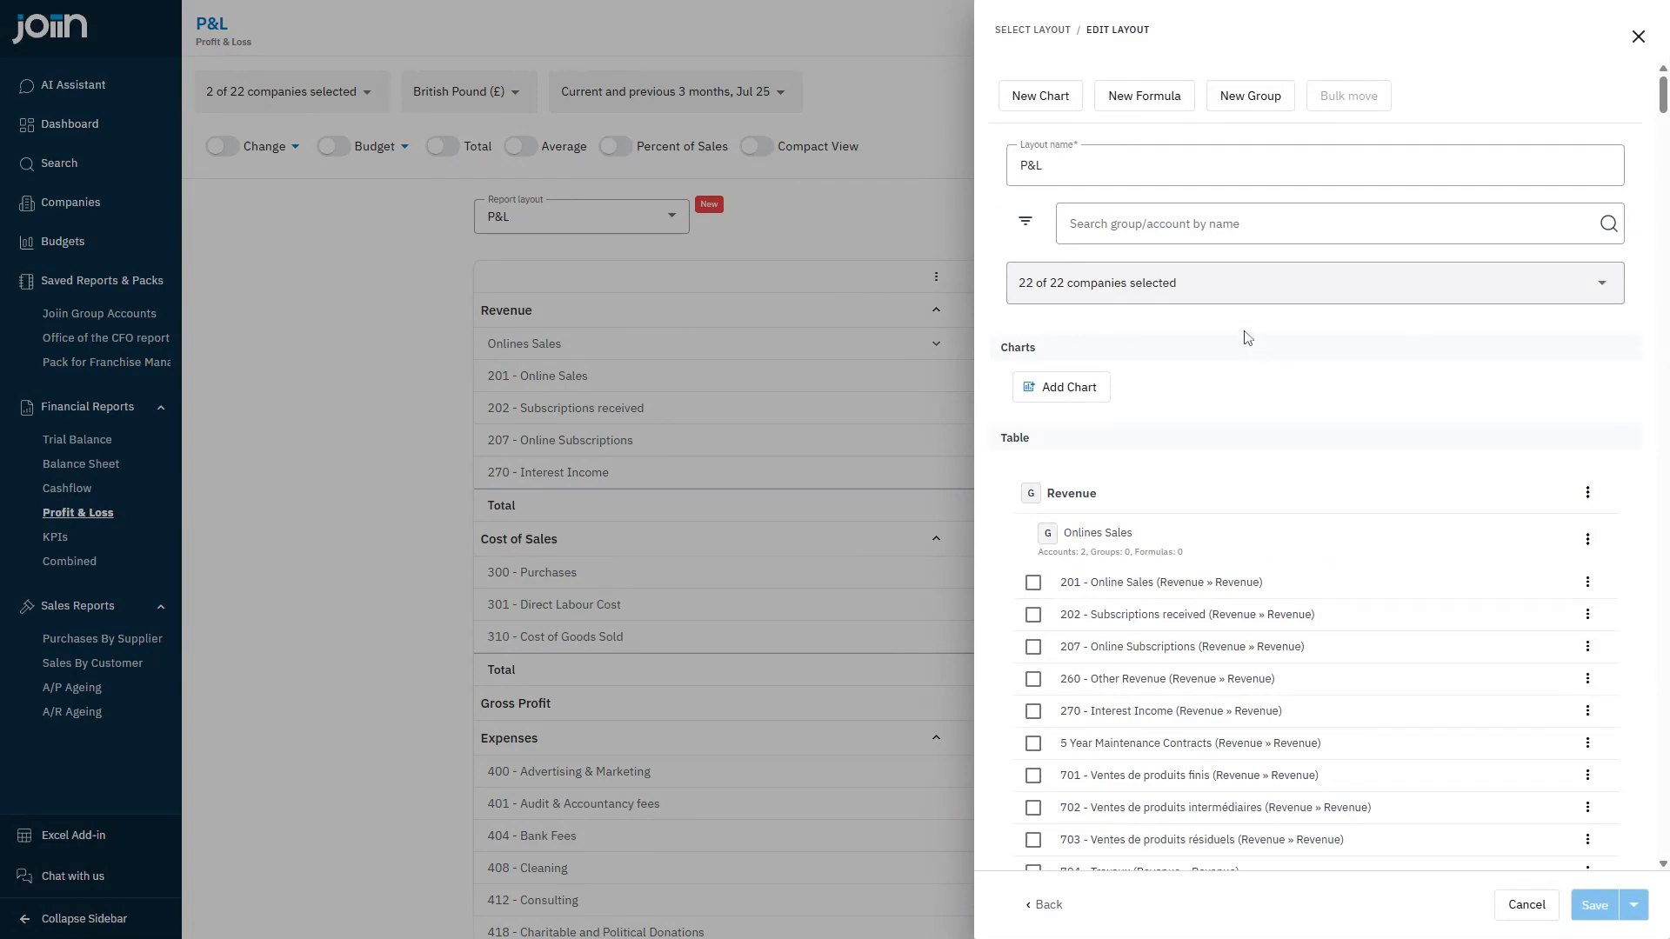
Step: Start a new formula named Gross Profit Margin with percentage result formatting and Over Budget favourability
{"action": "left_click", "coordinate": [1154, 101]}
{"action": "left_click", "coordinate": [919, 248]}
{"action": "type", "text": "Gross Profit Margin"}
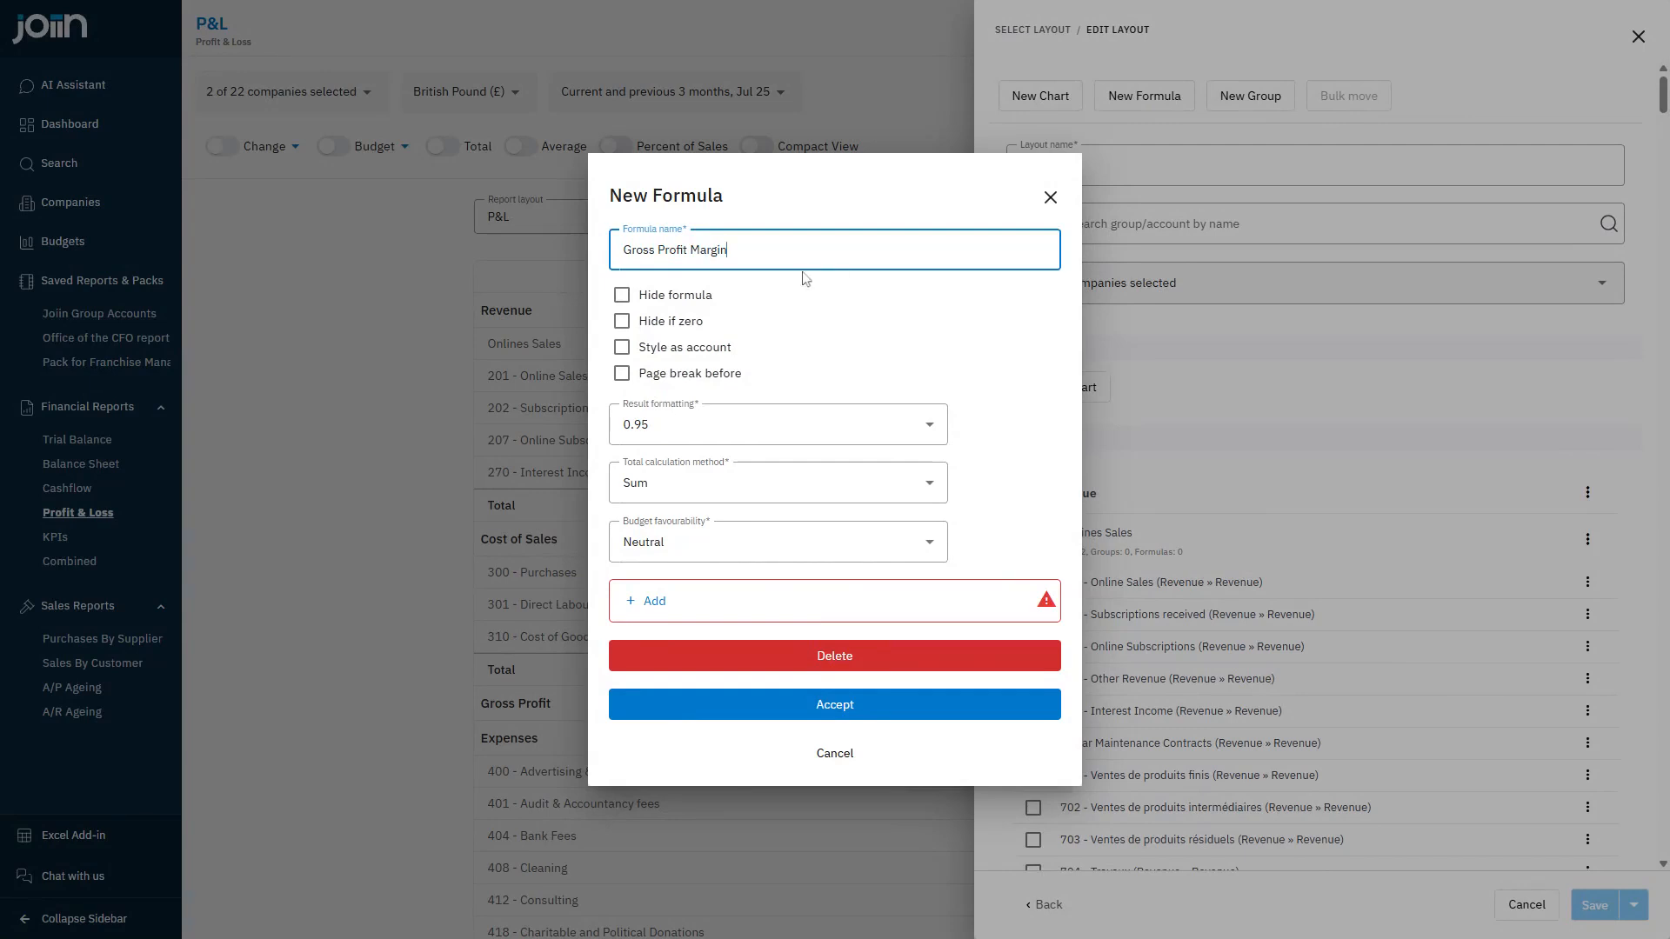
{"action": "left_click", "coordinate": [706, 430]}
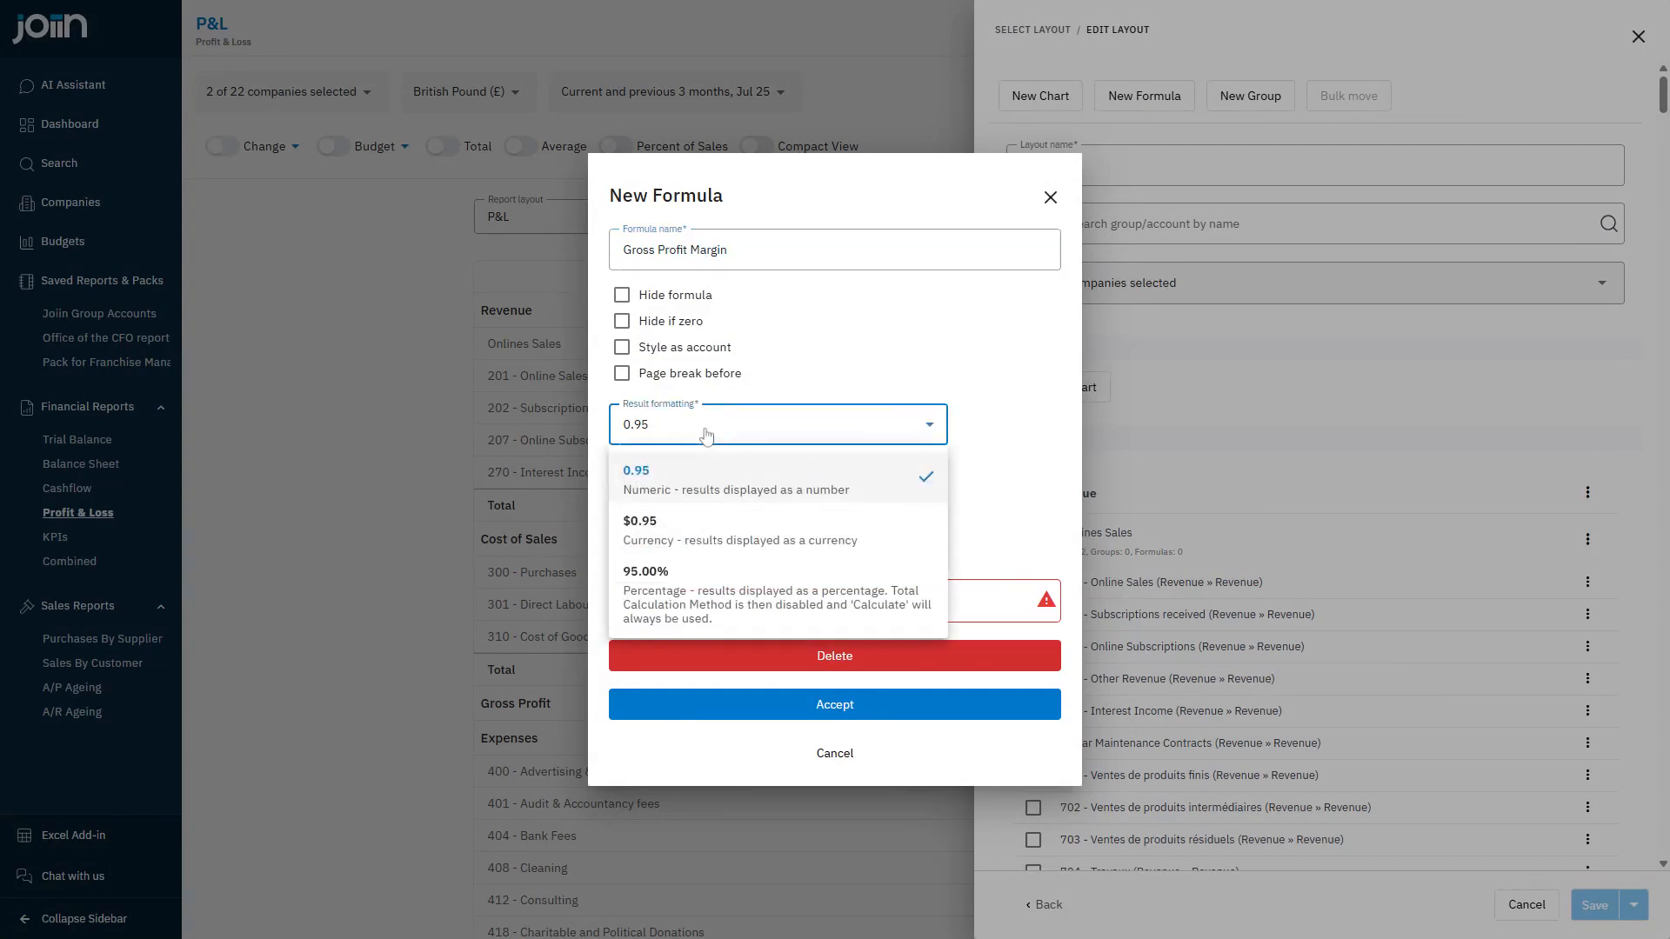
{"action": "left_click", "coordinate": [718, 601]}
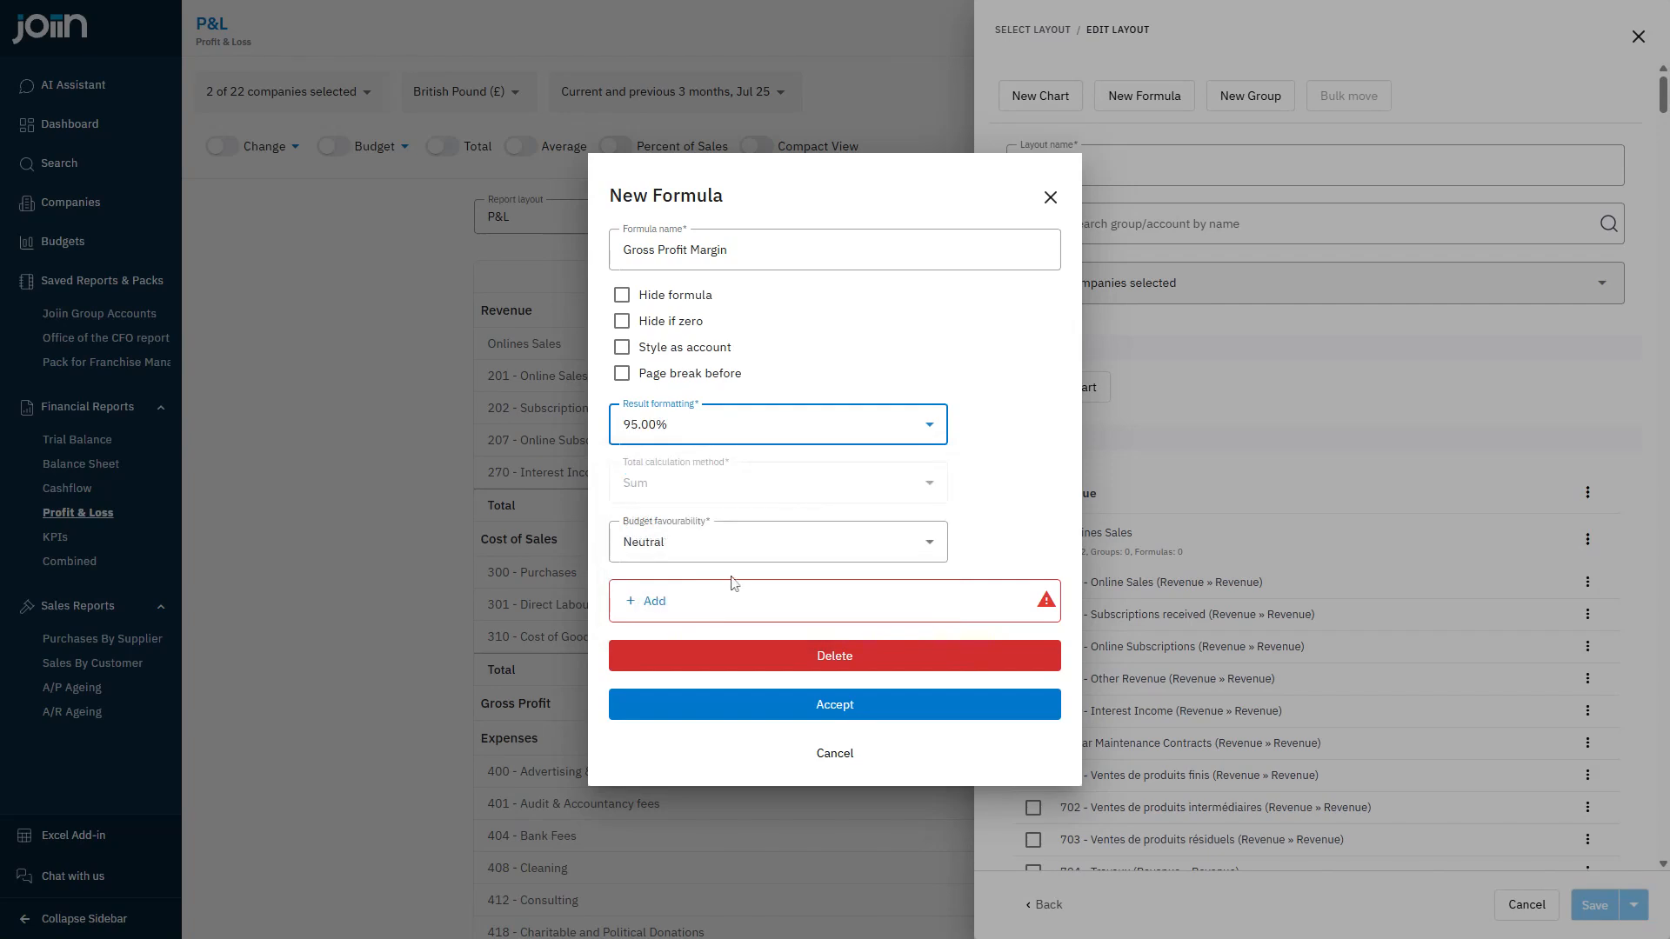
{"action": "left_click", "coordinate": [661, 550]}
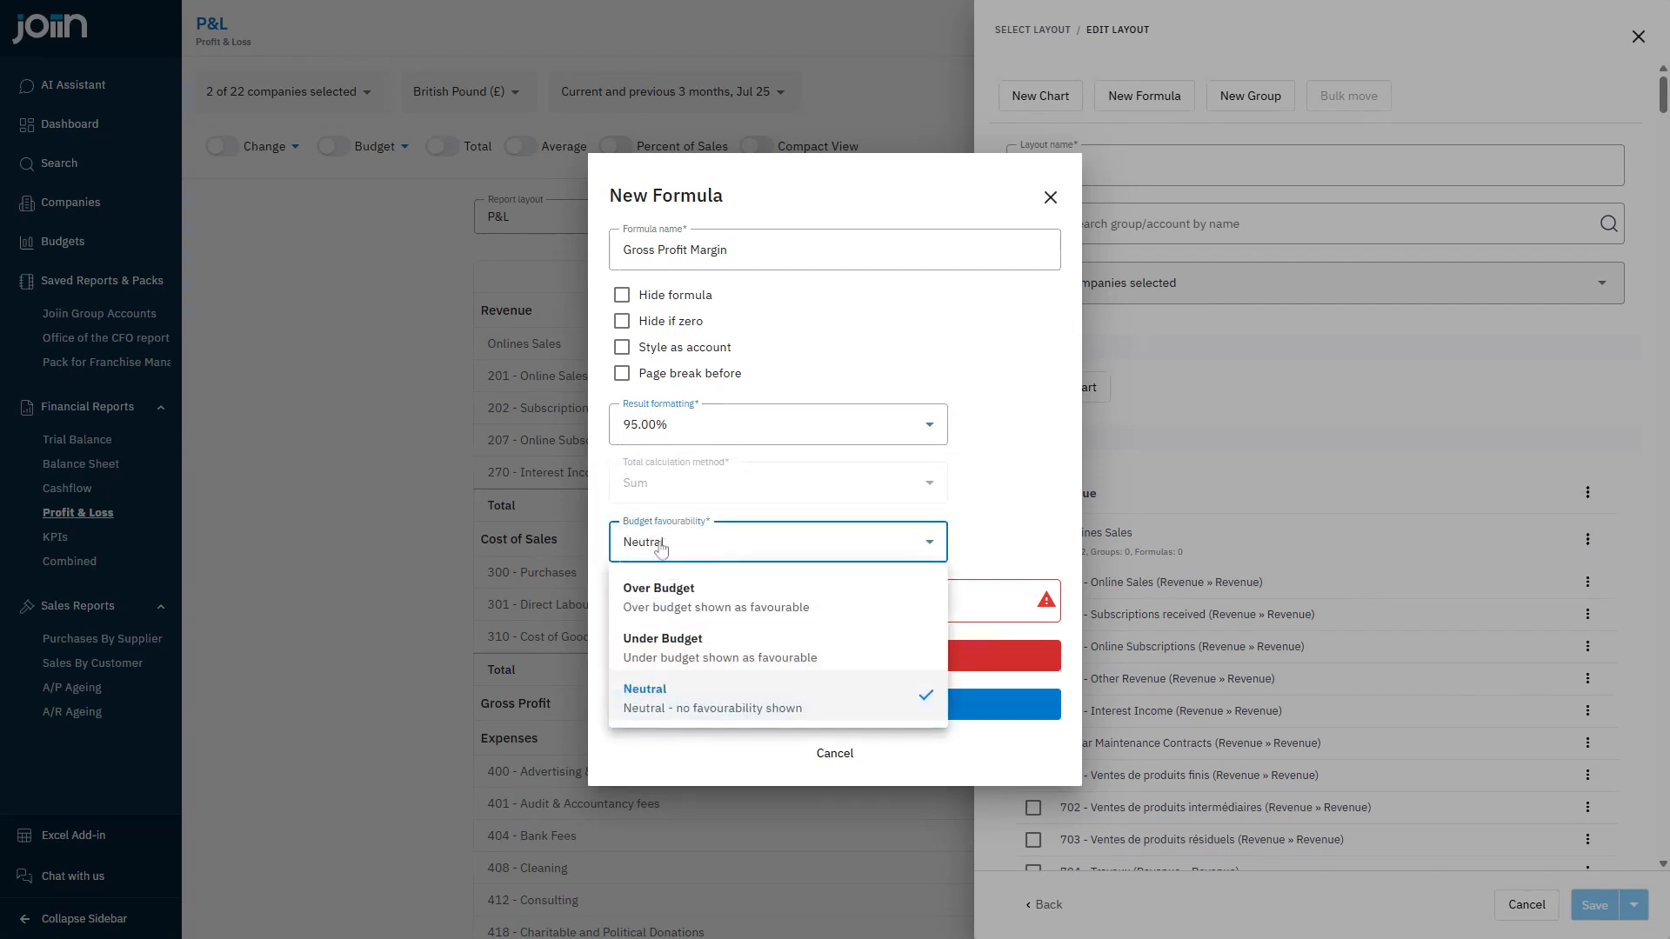
{"action": "left_click", "coordinate": [692, 597]}
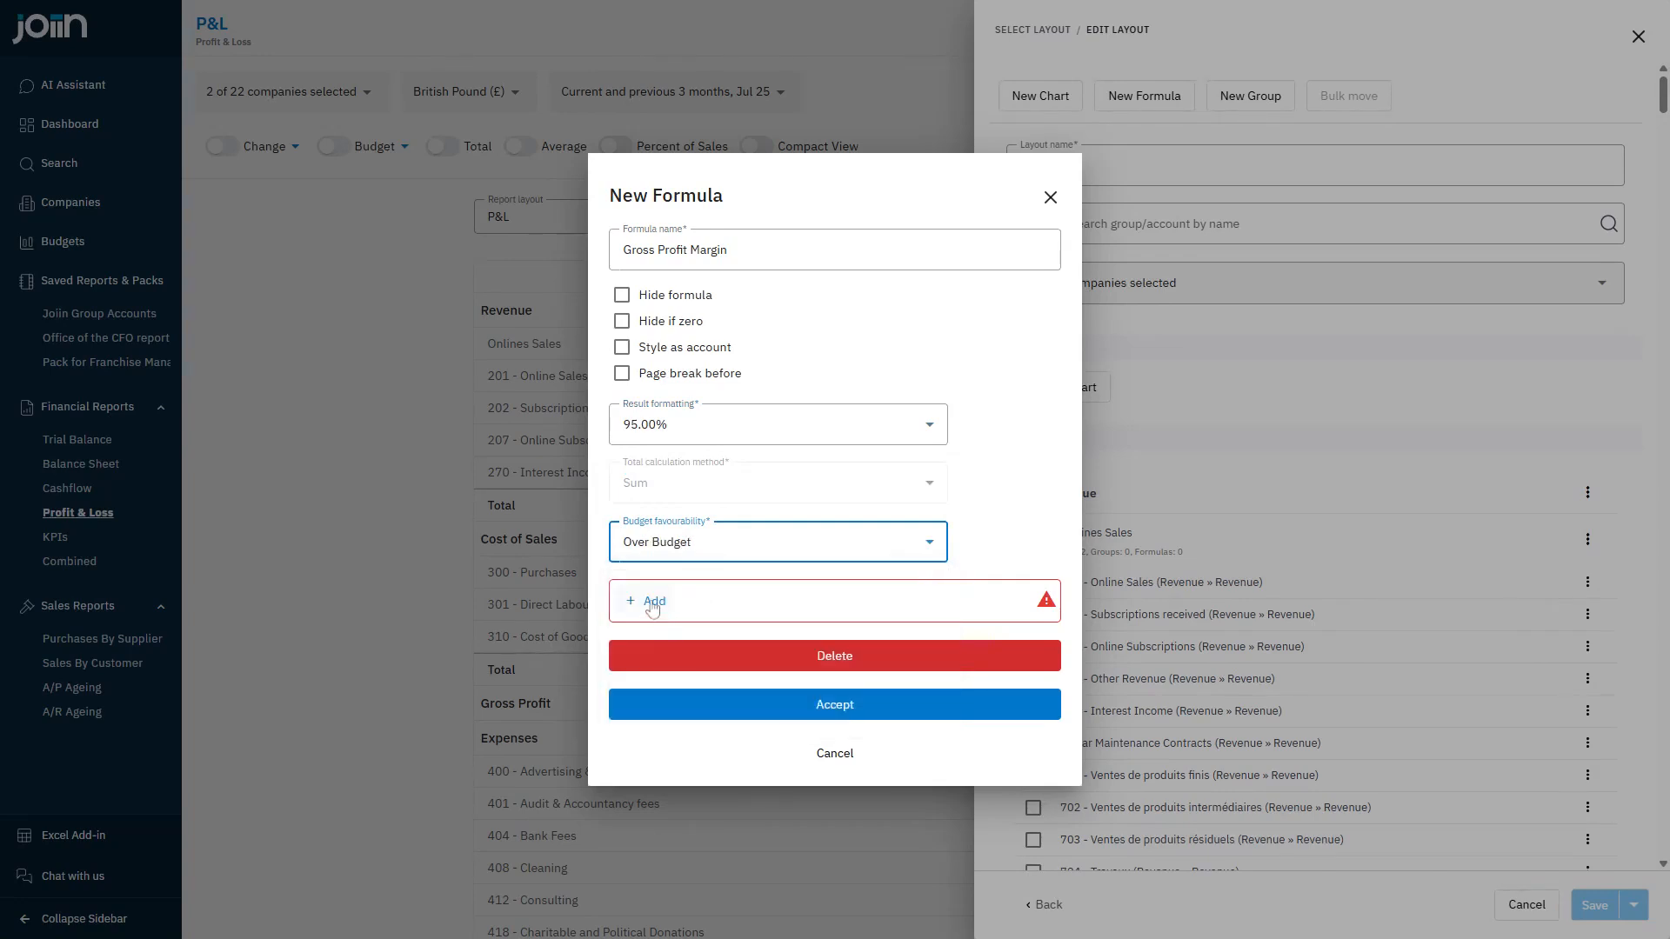
Step: Define the Gross Profit Margin formula as Gross Profit ÷ Revenue, accept it and save the P&L layout
{"action": "left_click", "coordinate": [653, 604]}
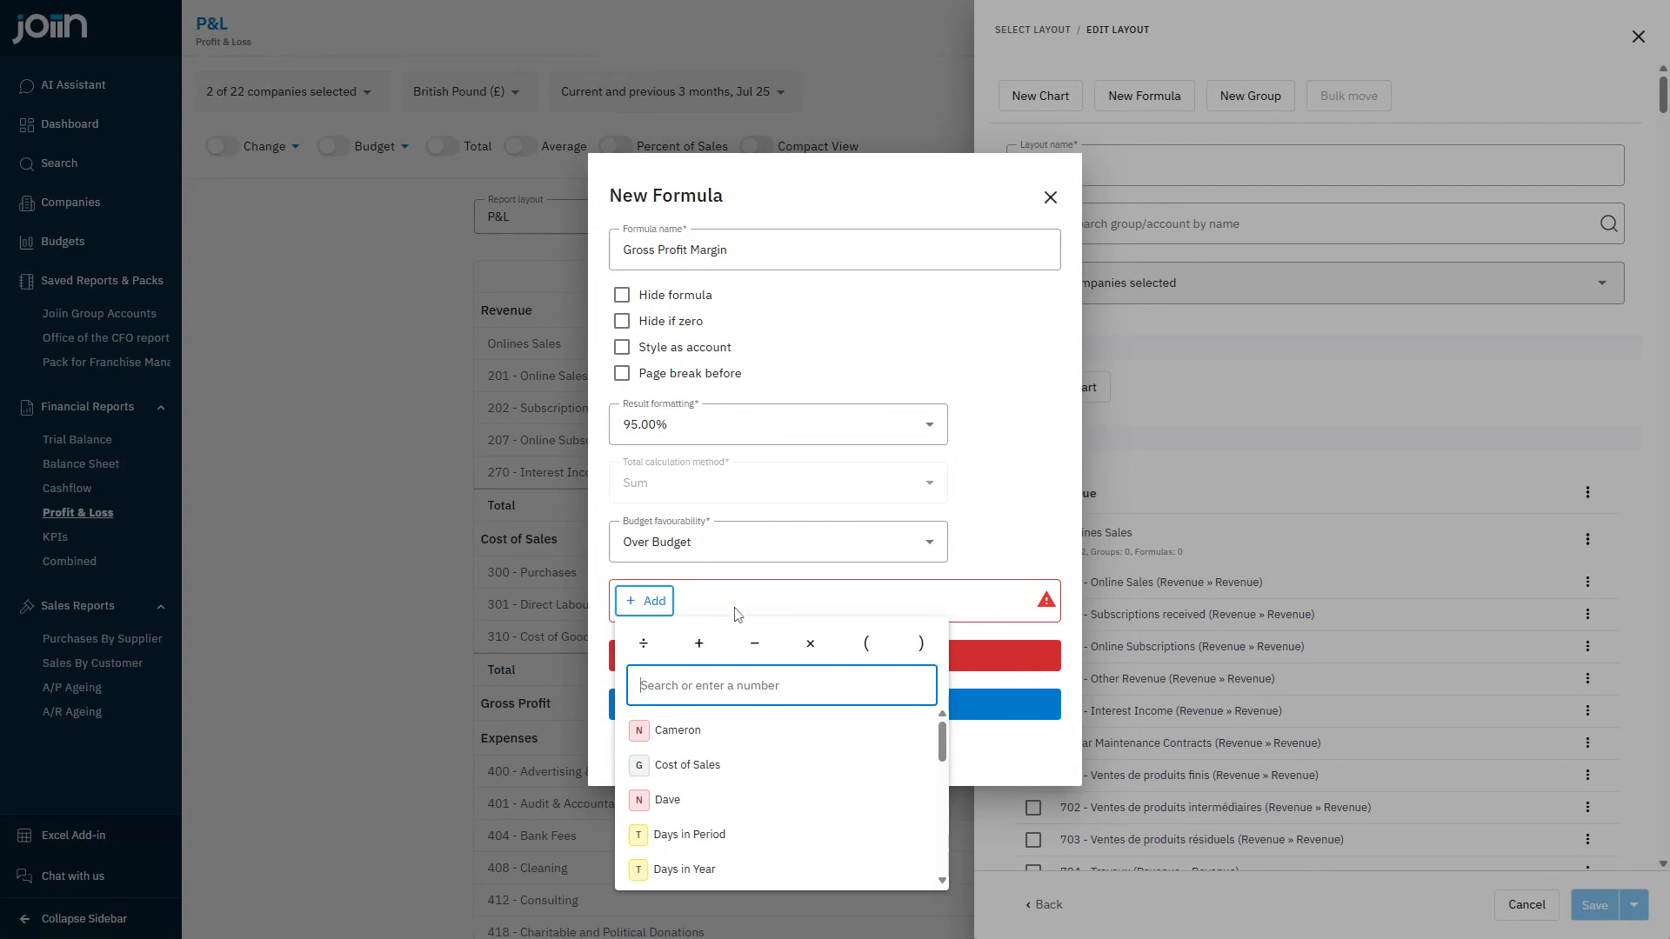
{"action": "type", "text": "Gross"}
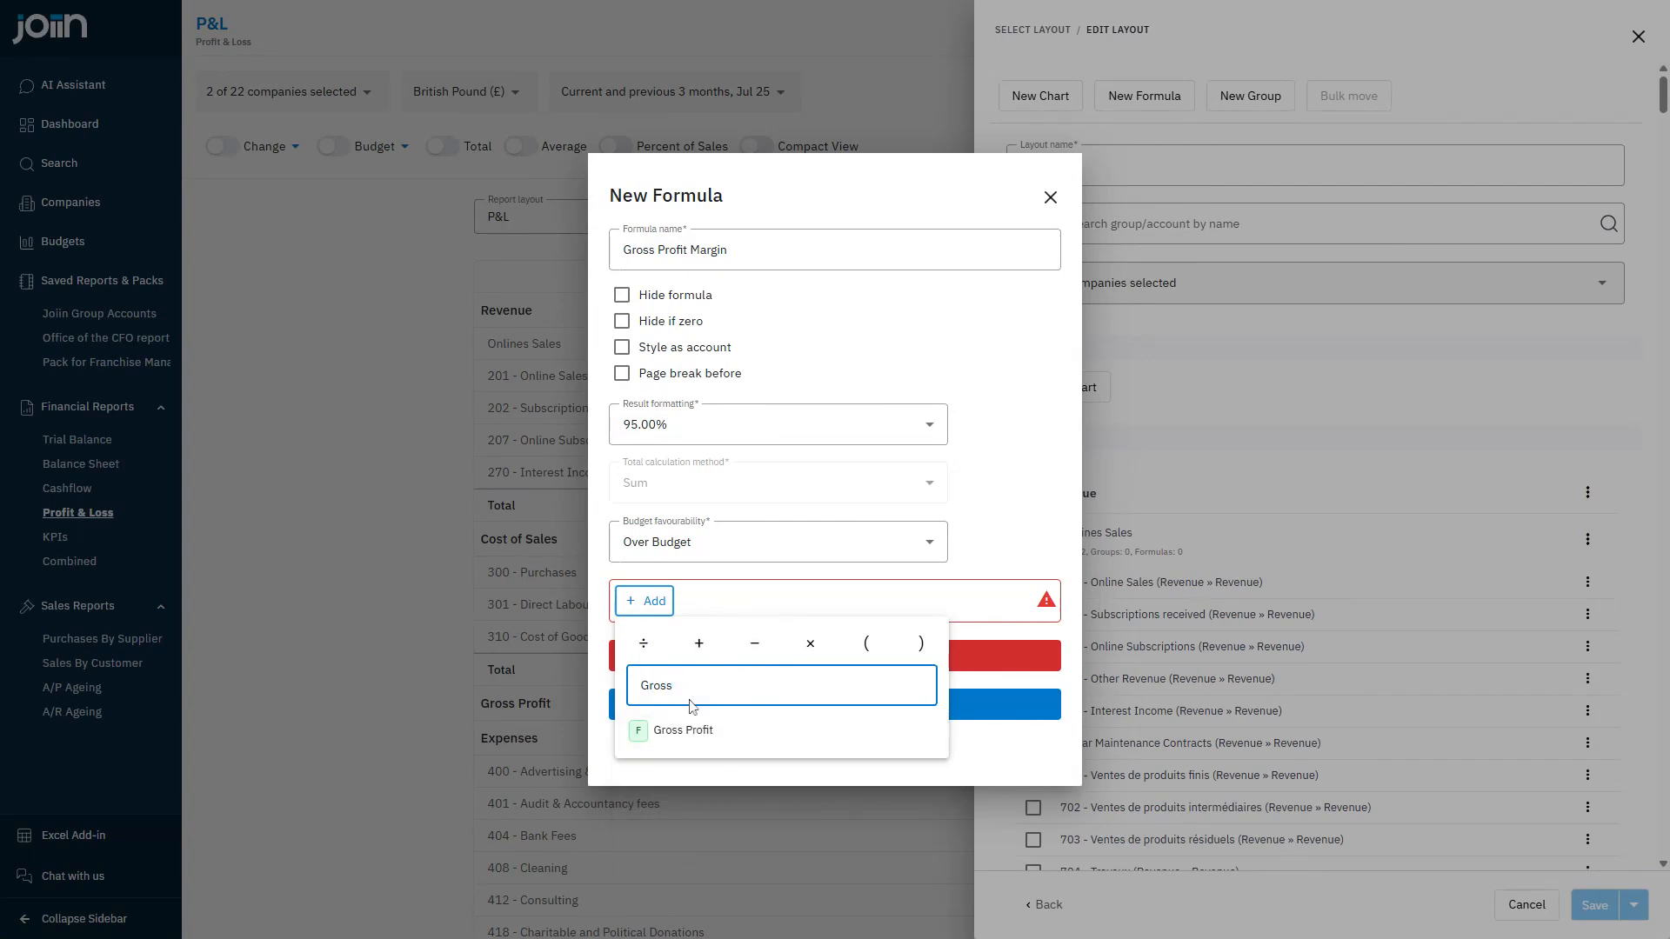
{"action": "left_click", "coordinate": [641, 731]}
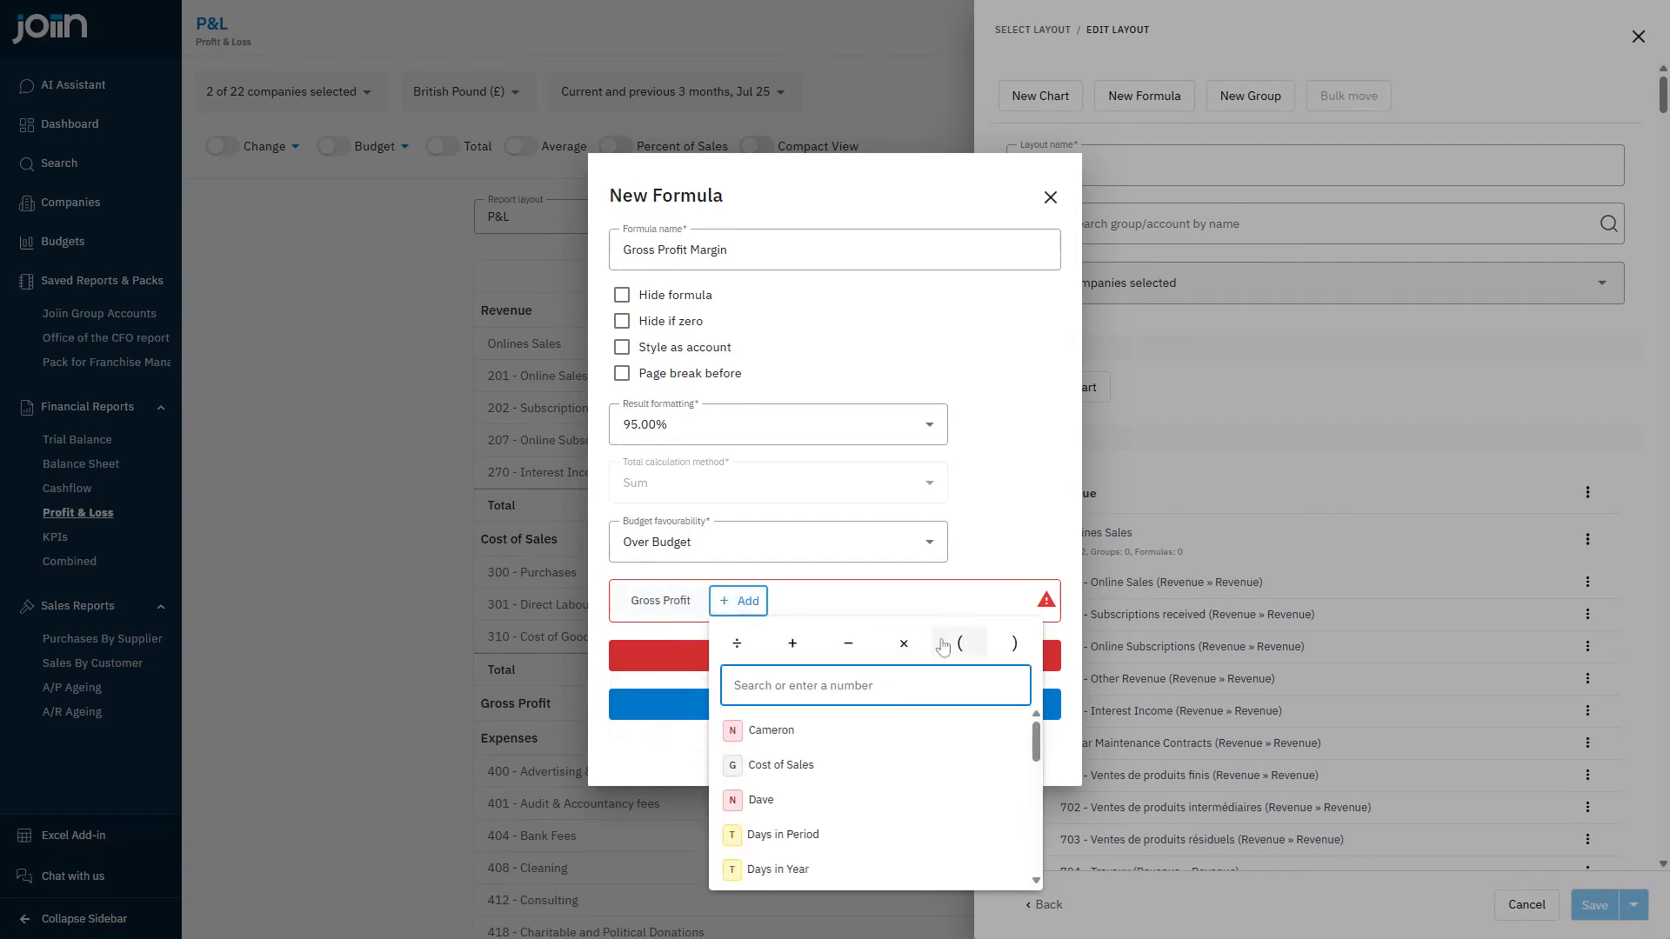
{"action": "left_click", "coordinate": [738, 644]}
{"action": "type", "text": "reve"}
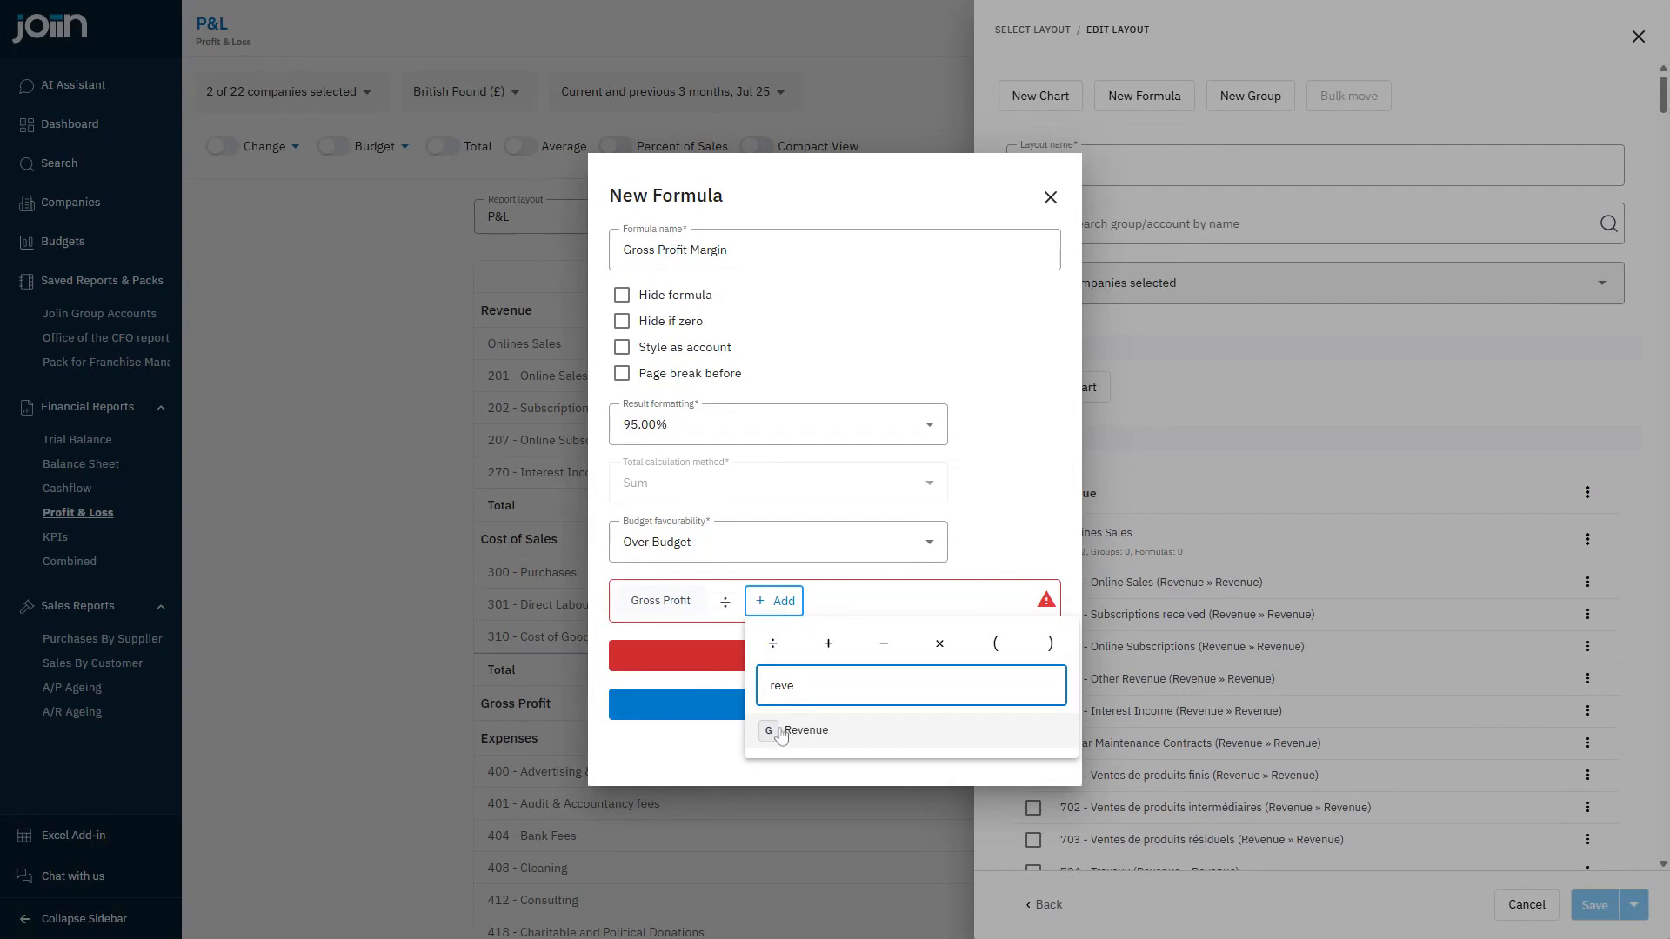
{"action": "left_click", "coordinate": [785, 733]}
{"action": "left_click", "coordinate": [769, 703]}
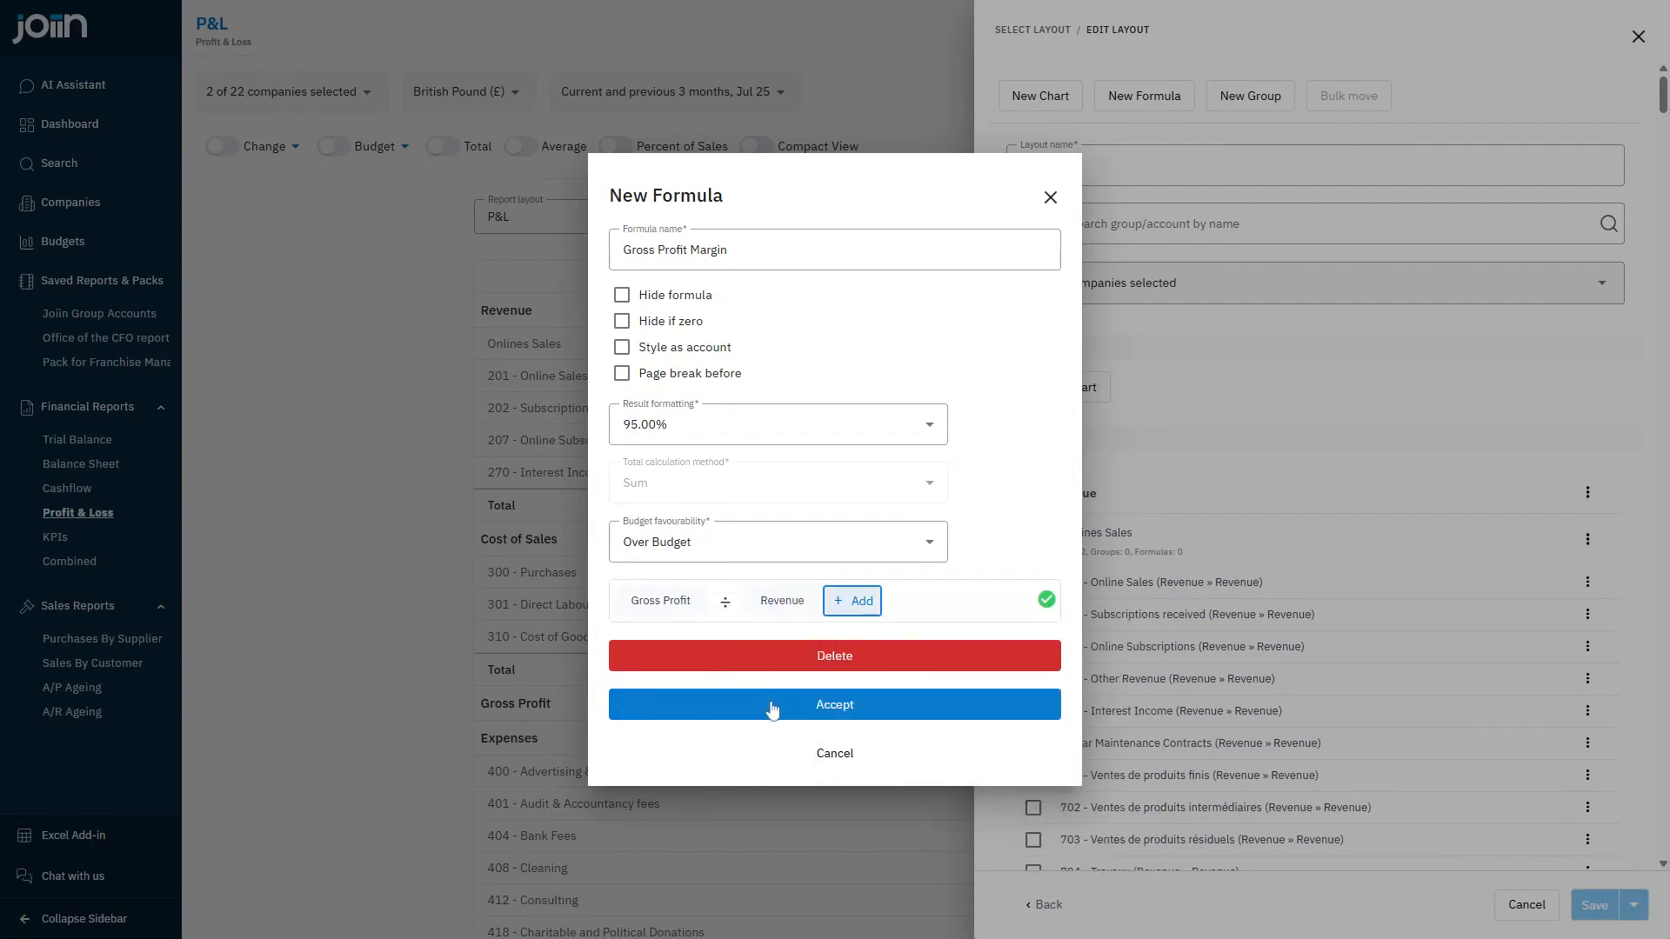
{"action": "left_click", "coordinate": [772, 708]}
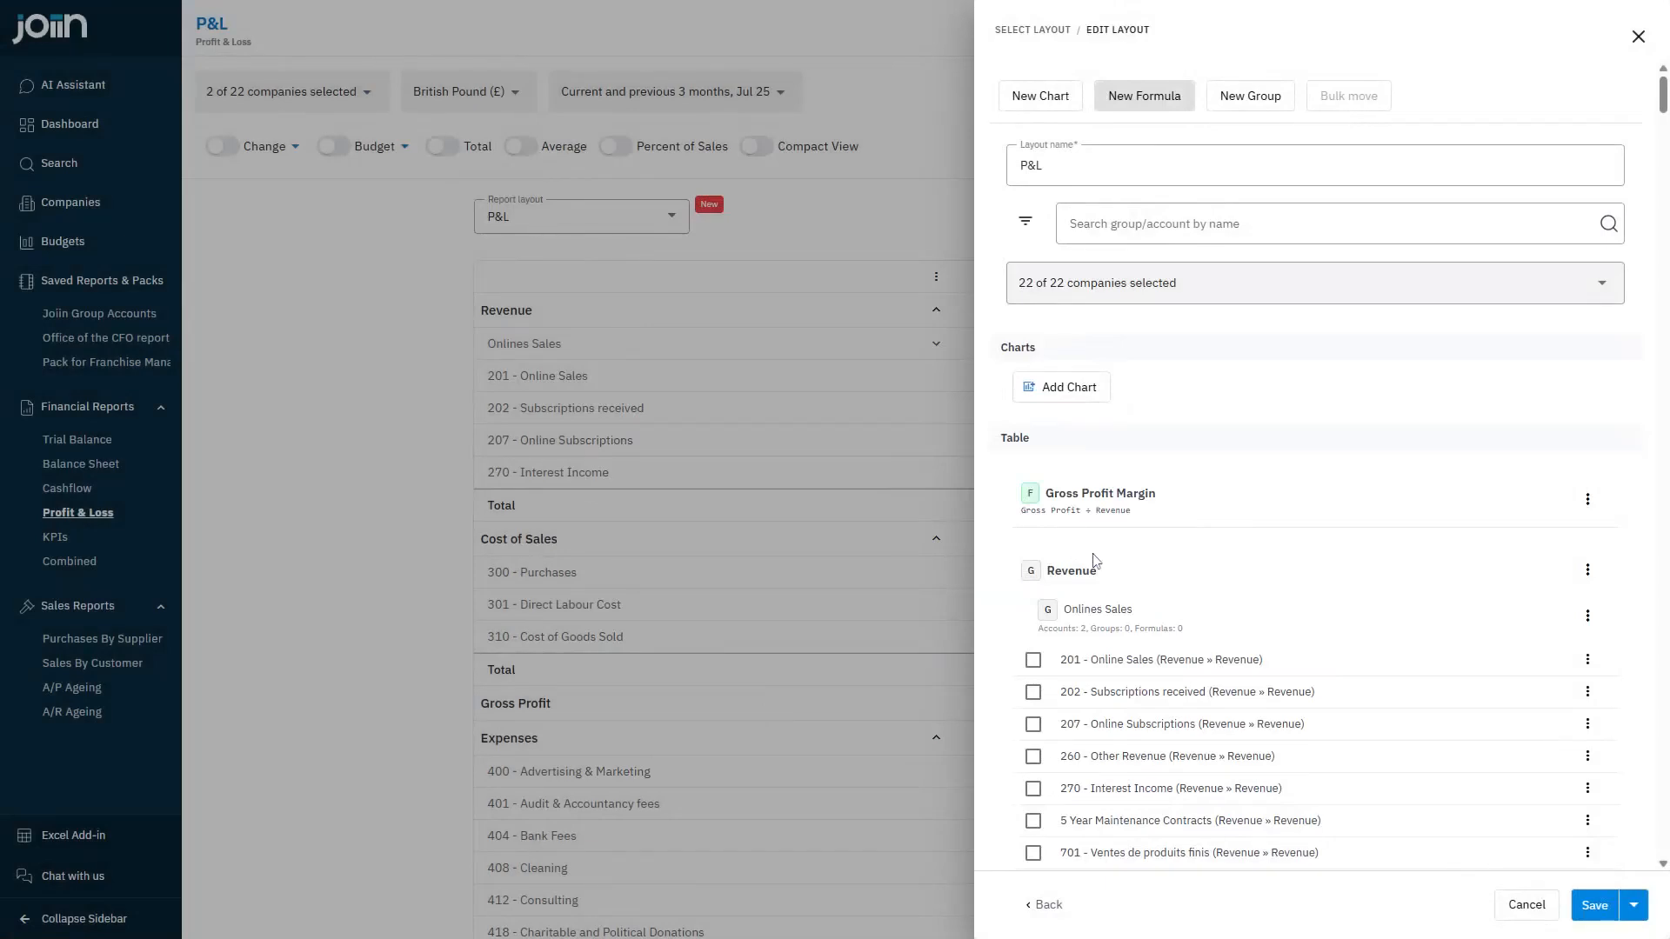
{"action": "left_click", "coordinate": [1597, 909]}
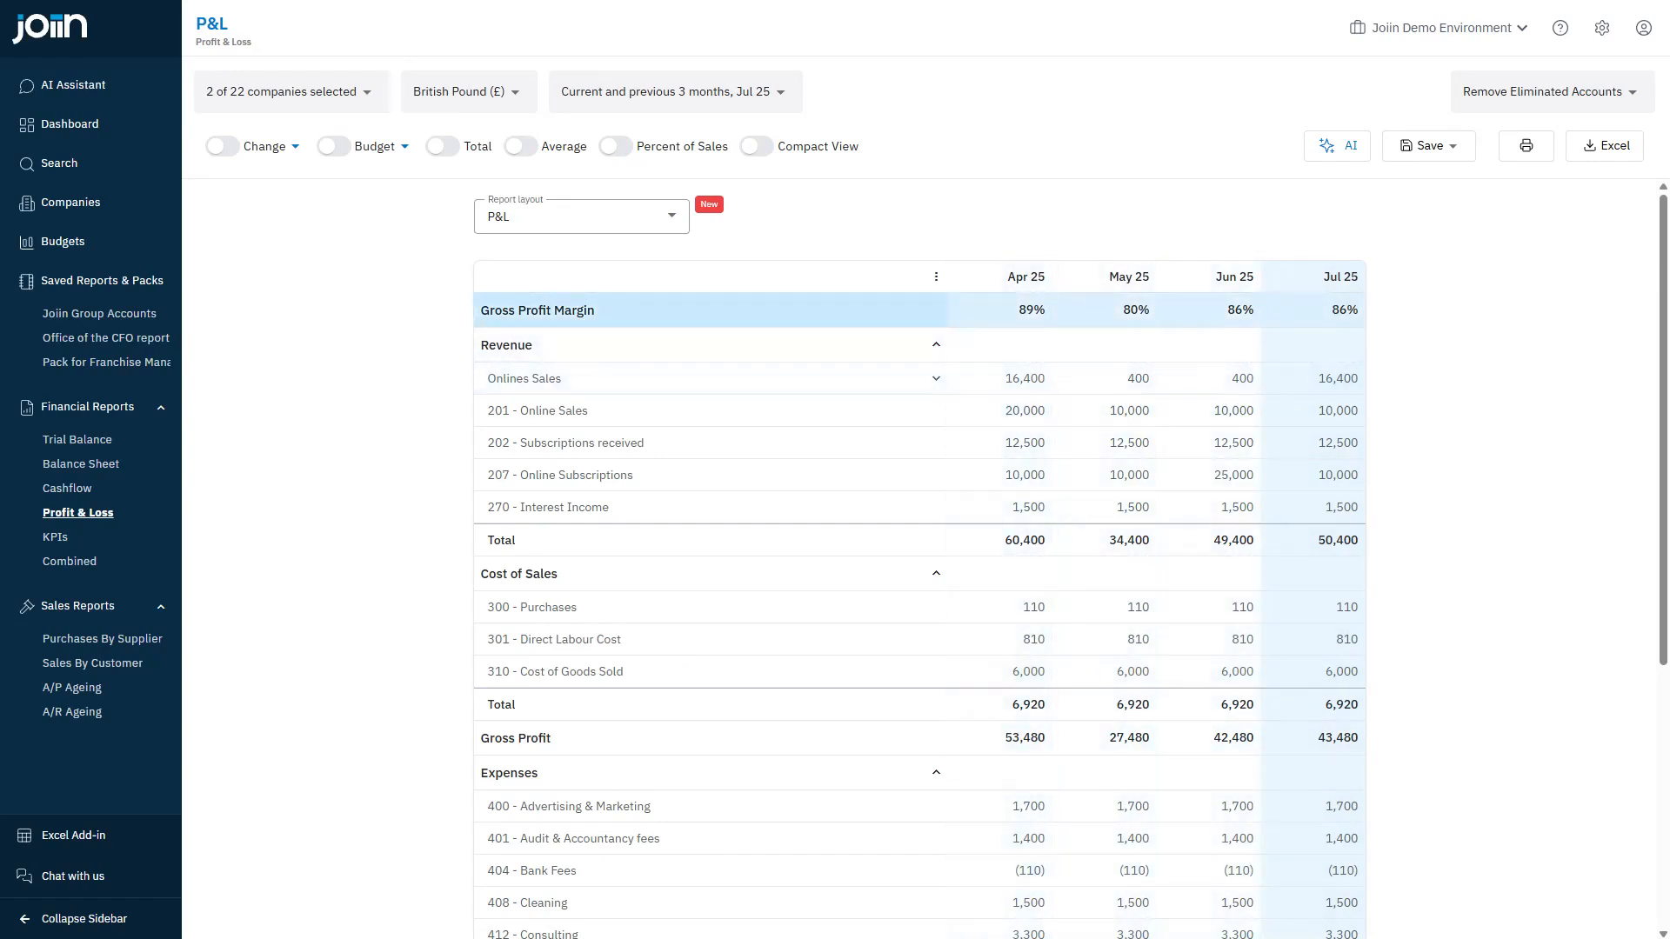
Step: Reopen the P&L layout for editing and collapse the Revenue, Cost of Sales, Expenses, Other Income and Other Expenses groups
{"action": "left_click", "coordinate": [574, 227]}
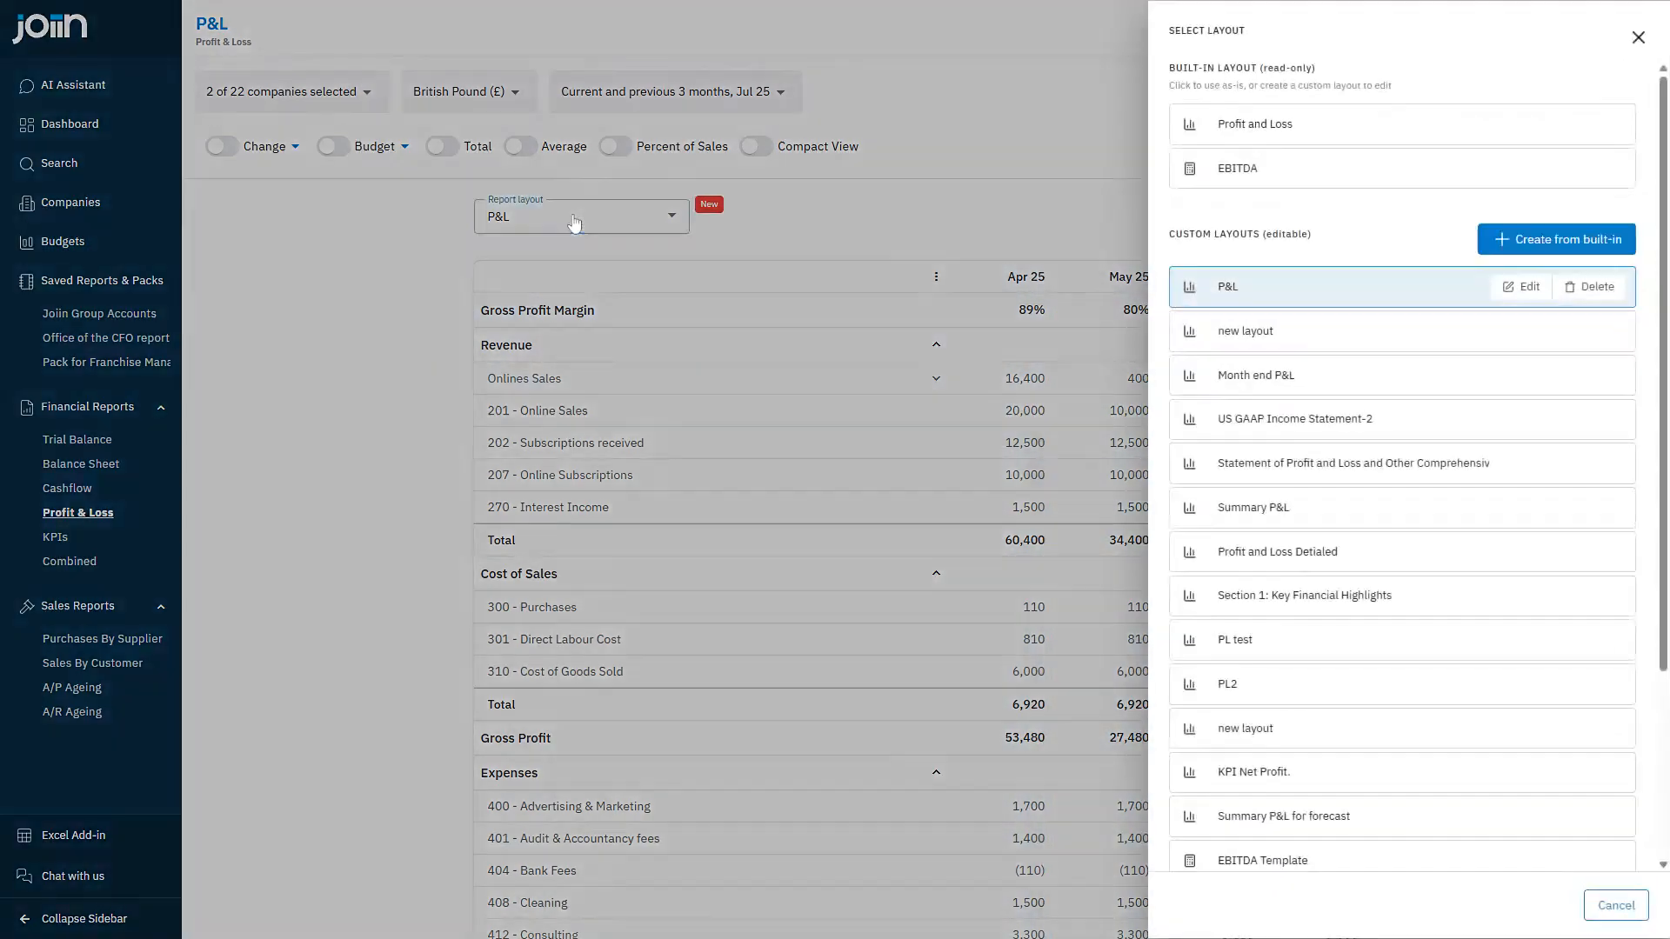
{"action": "left_click", "coordinate": [1527, 288]}
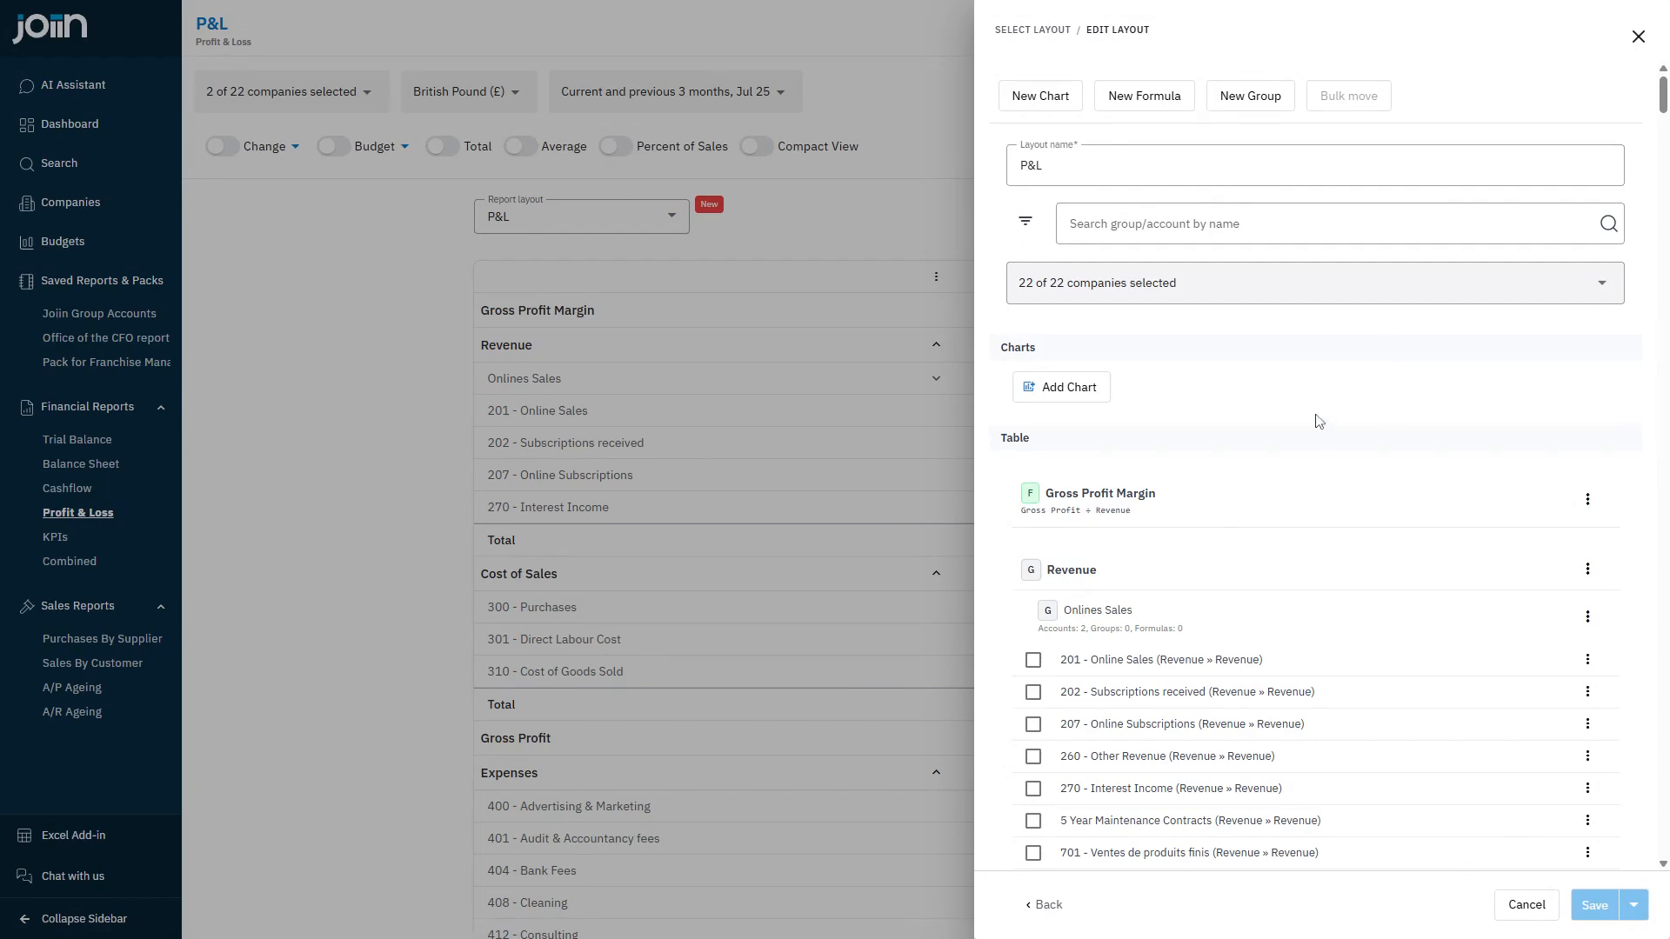
{"action": "scroll", "coordinate": [1312, 421], "scroll_direction": "down", "scroll_amount": 1}
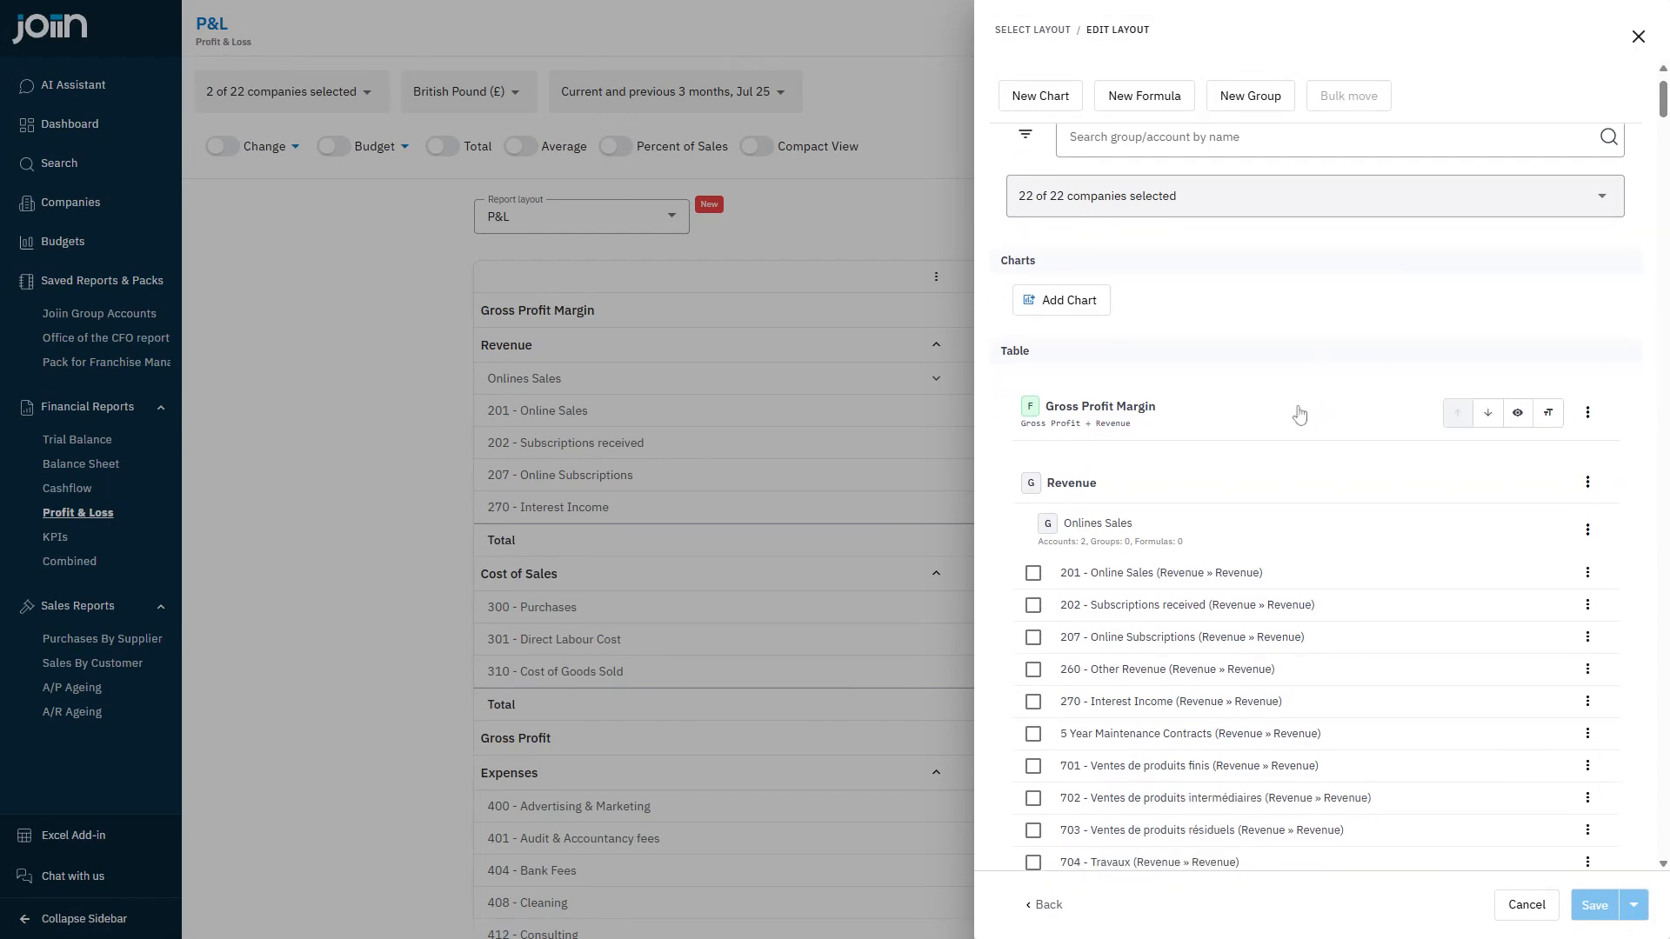
{"action": "left_click", "coordinate": [1458, 484]}
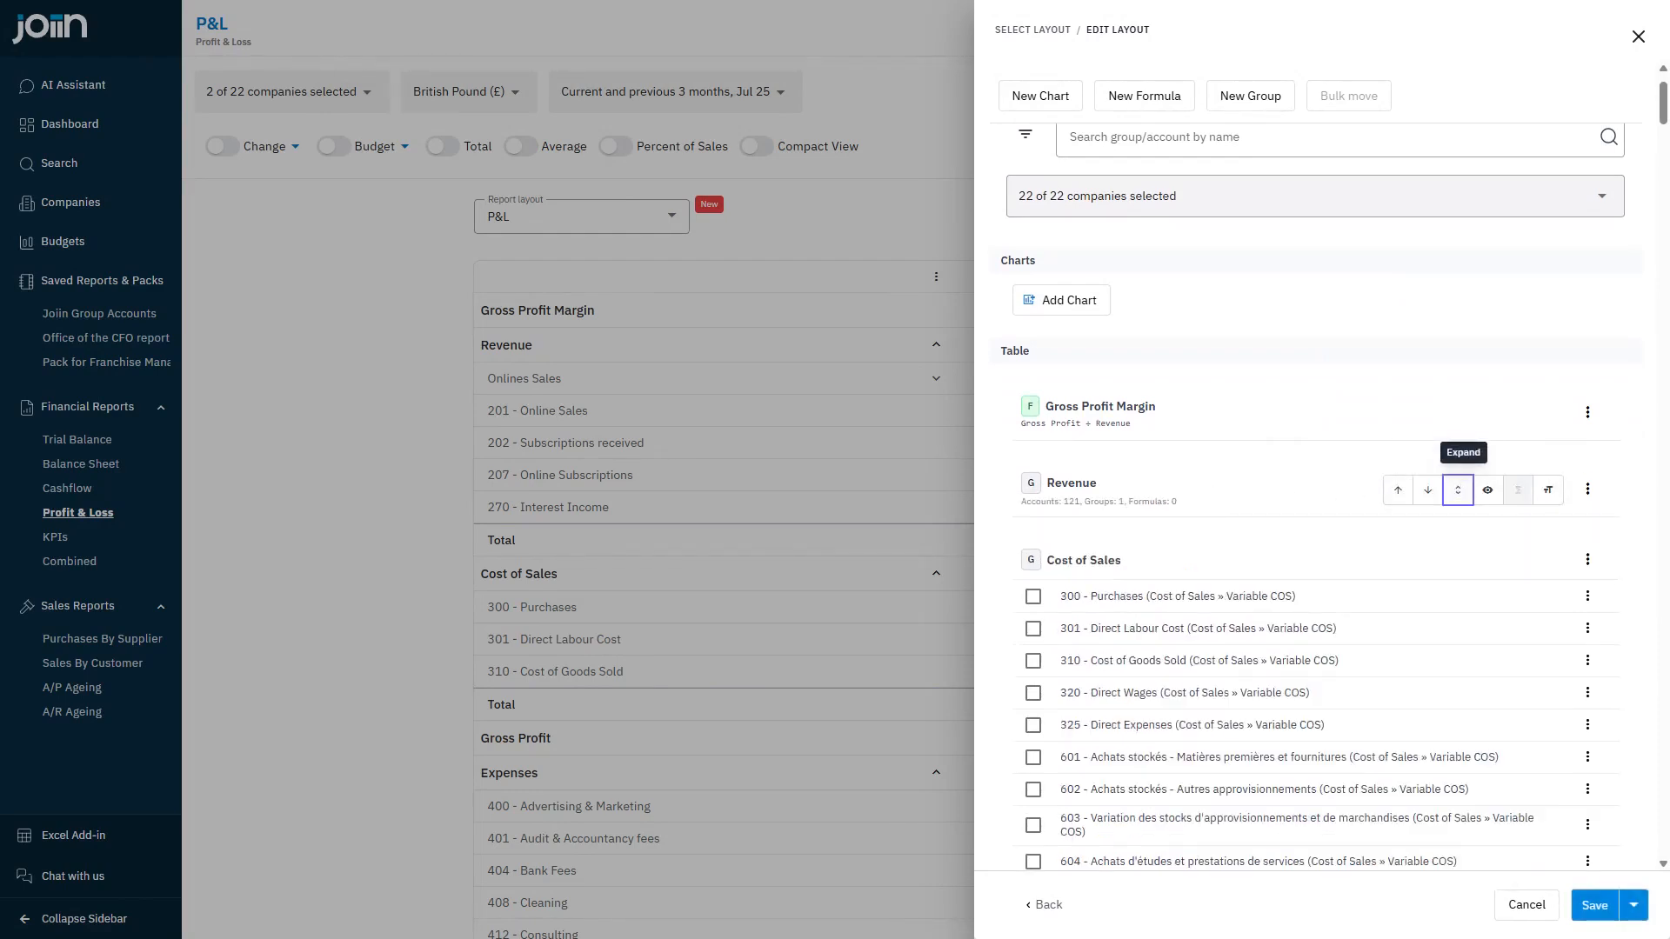
{"action": "left_click", "coordinate": [1458, 559]}
{"action": "scroll", "coordinate": [1461, 570], "scroll_direction": "down", "scroll_amount": 1}
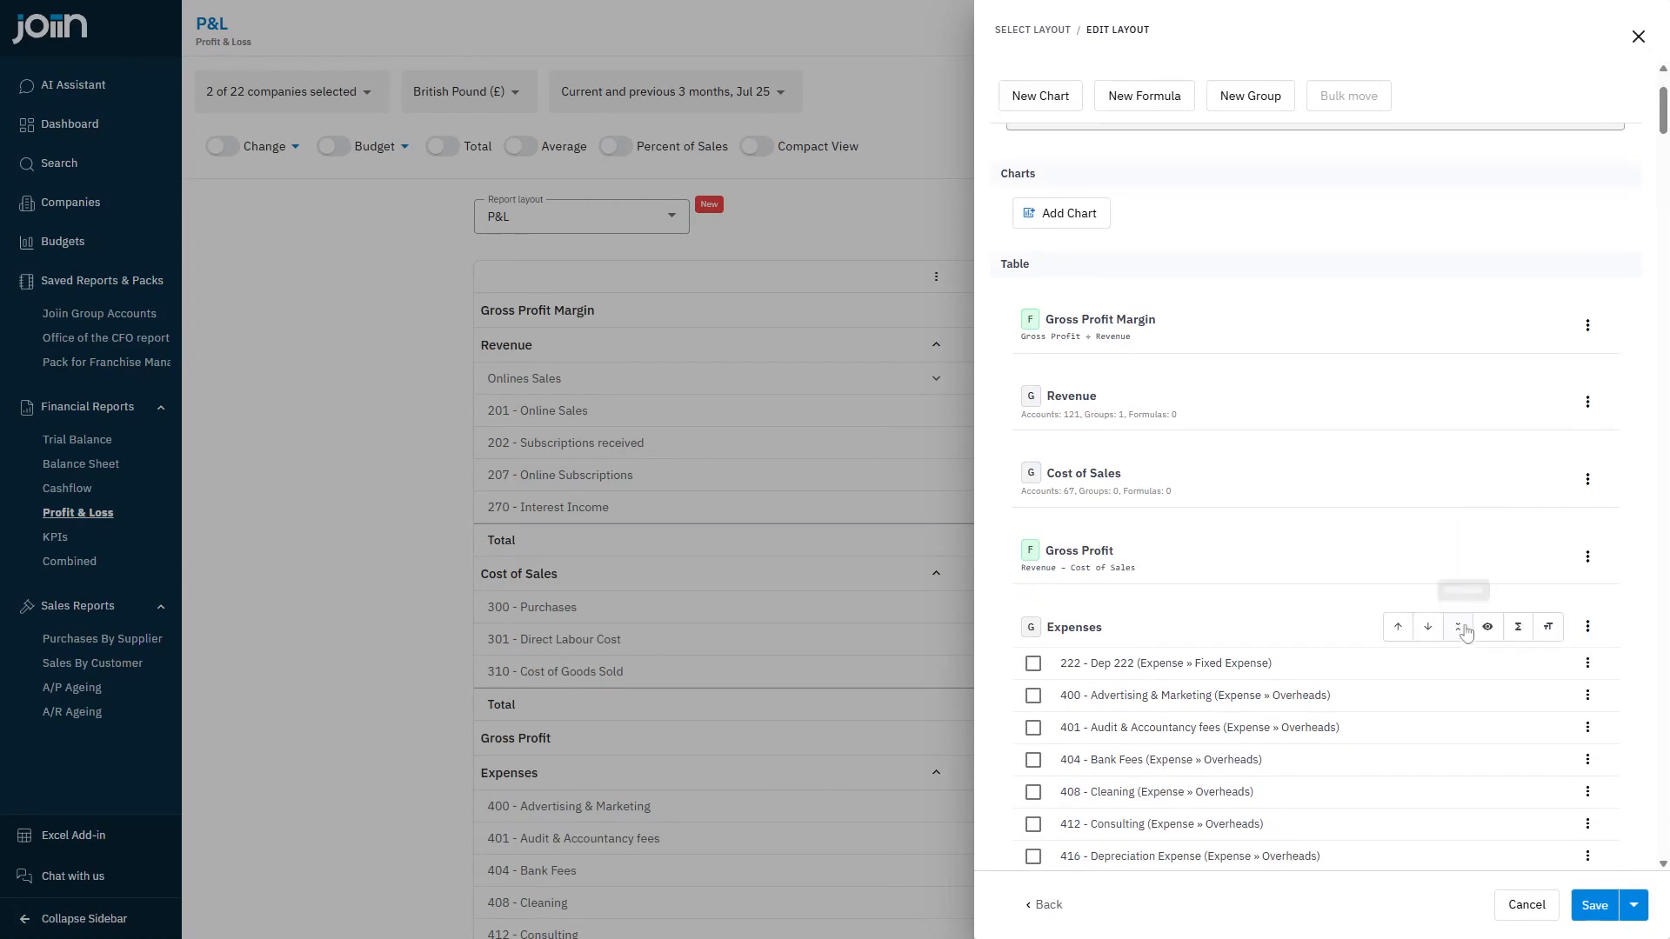
{"action": "left_click", "coordinate": [1467, 636]}
{"action": "scroll", "coordinate": [1464, 661], "scroll_direction": "down", "scroll_amount": 1}
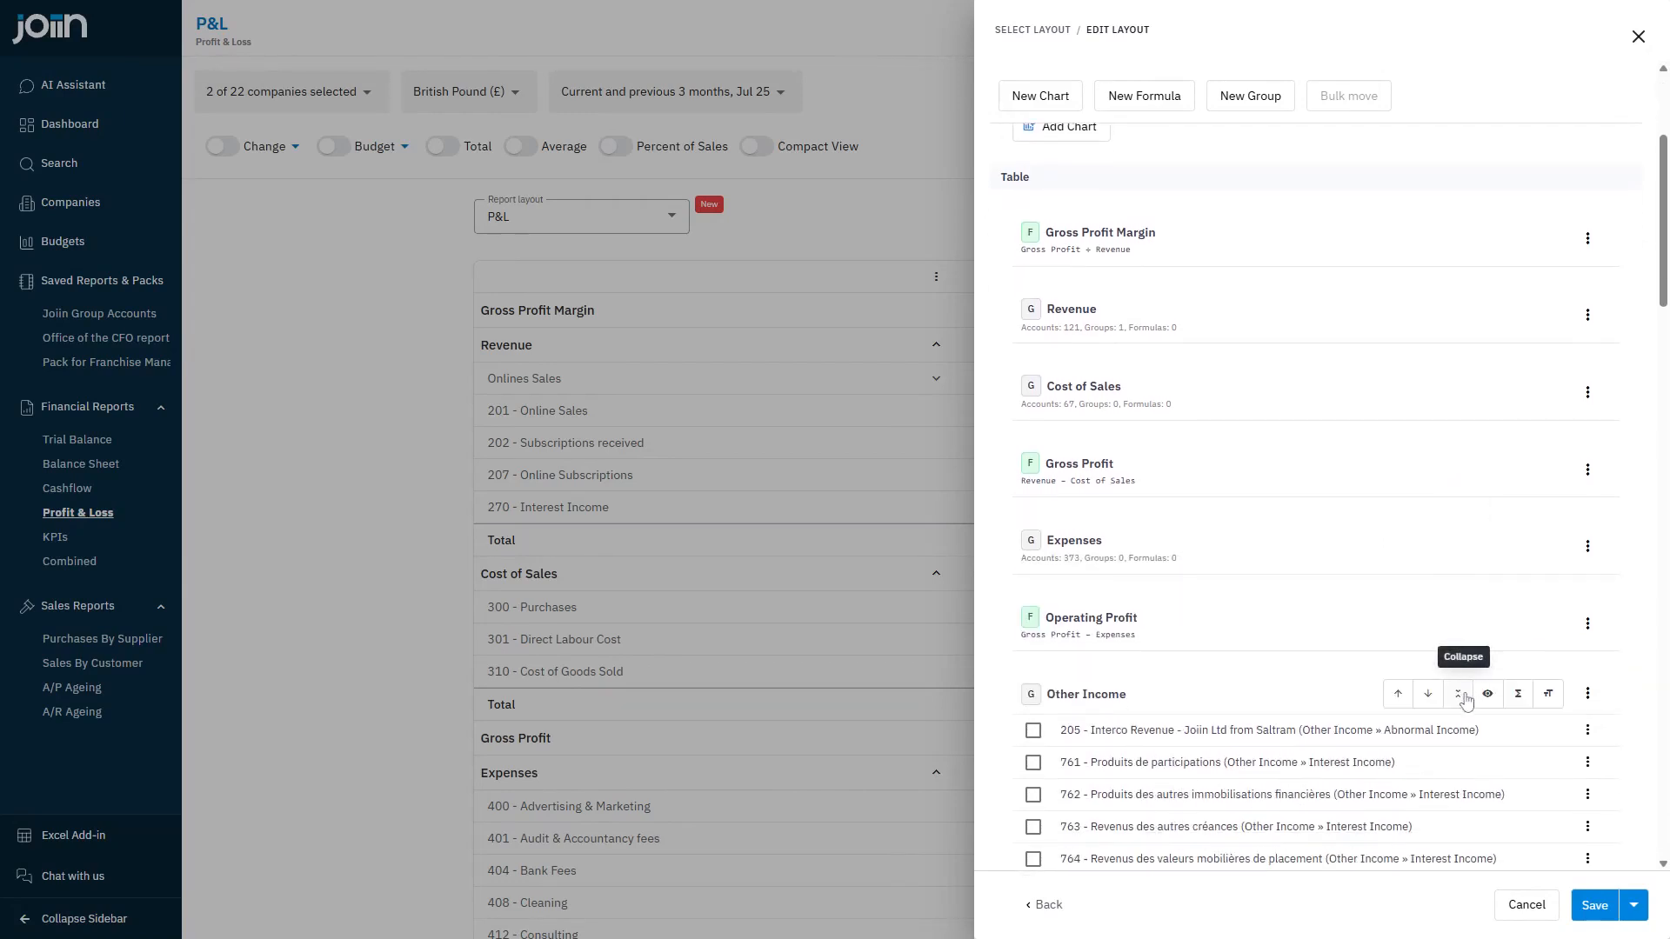
{"action": "left_click", "coordinate": [1464, 696]}
{"action": "scroll", "coordinate": [1465, 703], "scroll_direction": "down", "scroll_amount": 2}
{"action": "left_click", "coordinate": [1457, 594]}
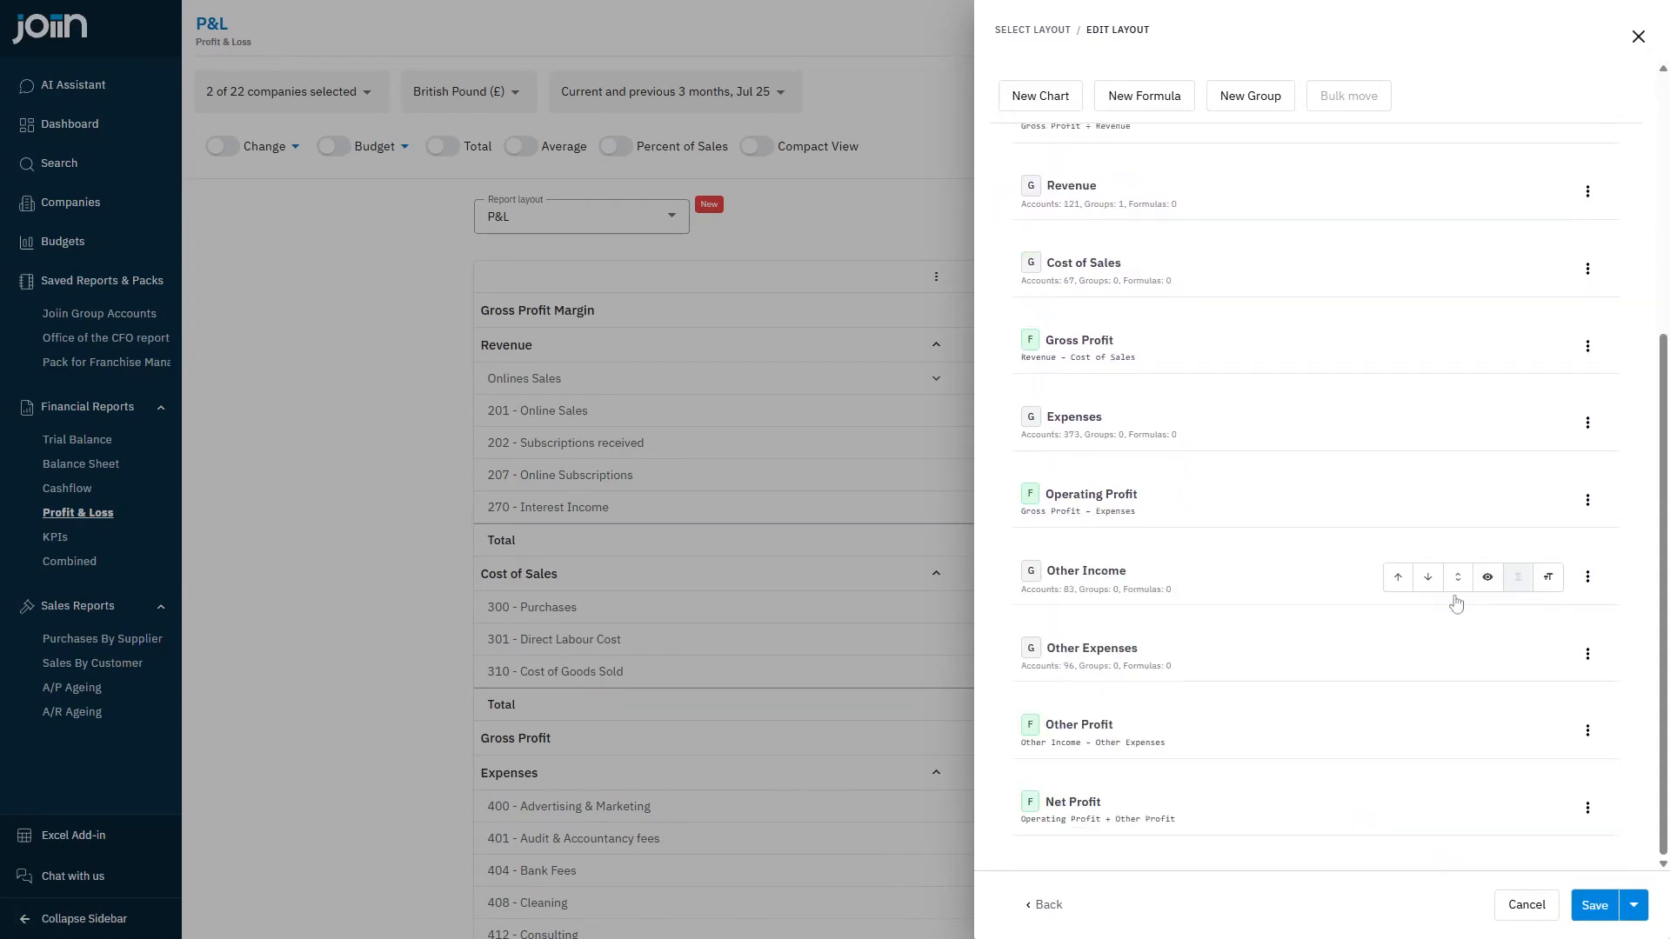
Step: Move the Gross Profit Margin formula down the layout table to directly below Gross Profit
{"action": "scroll", "coordinate": [1353, 563], "scroll_direction": "up", "scroll_amount": 3}
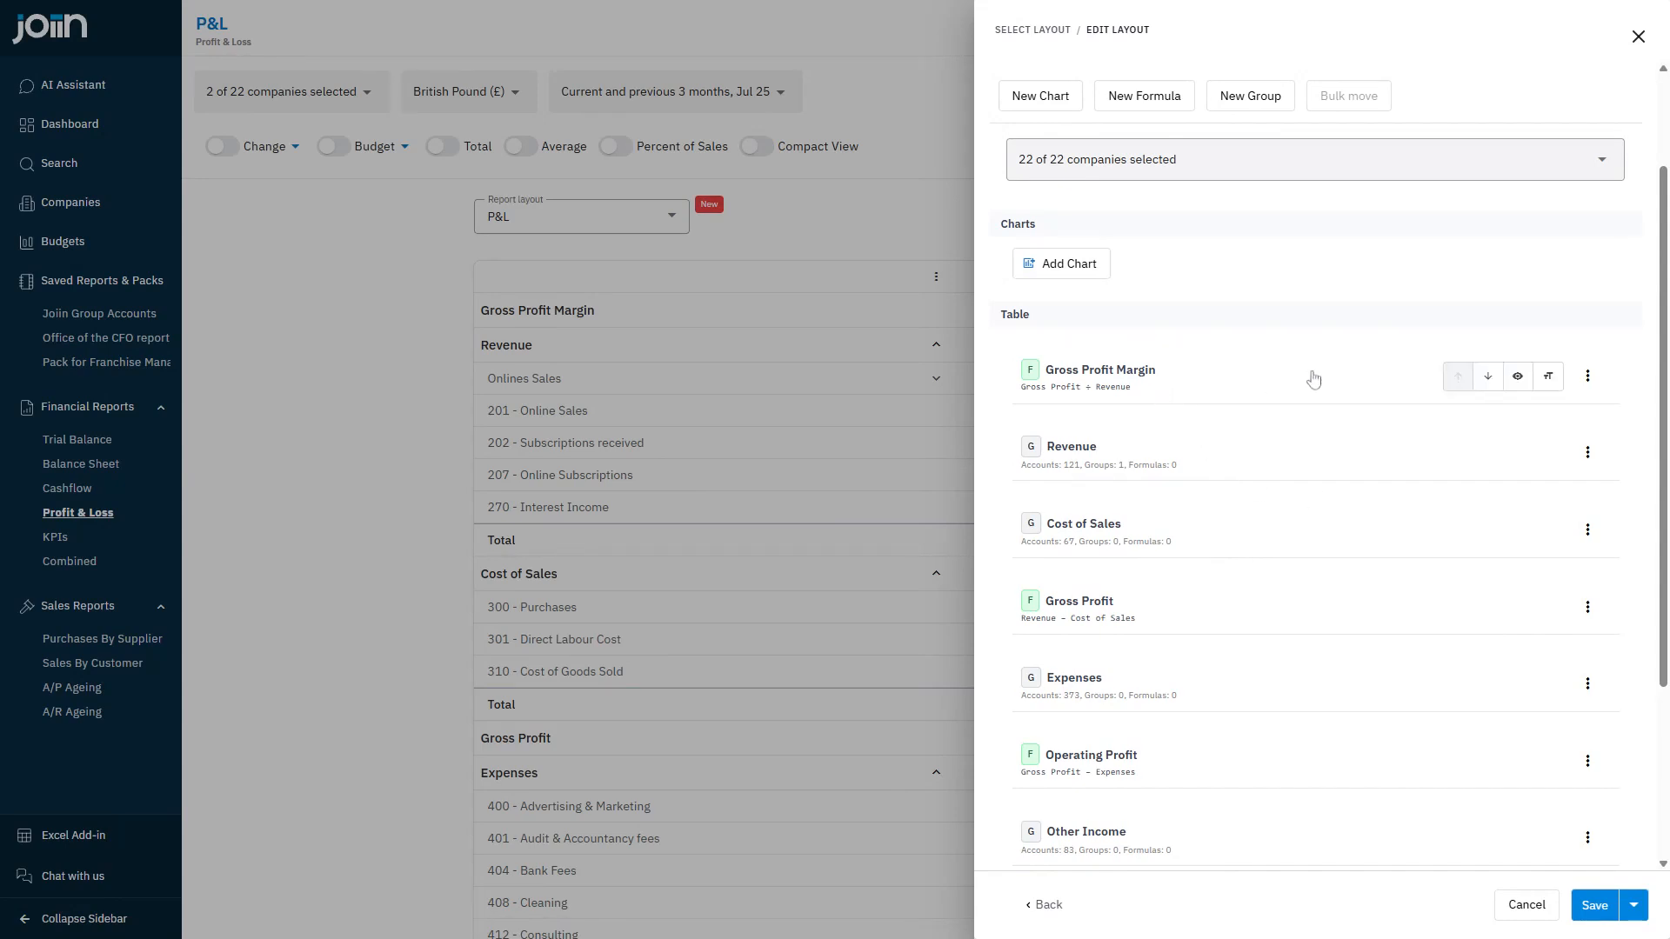
{"action": "left_click", "coordinate": [1489, 379]}
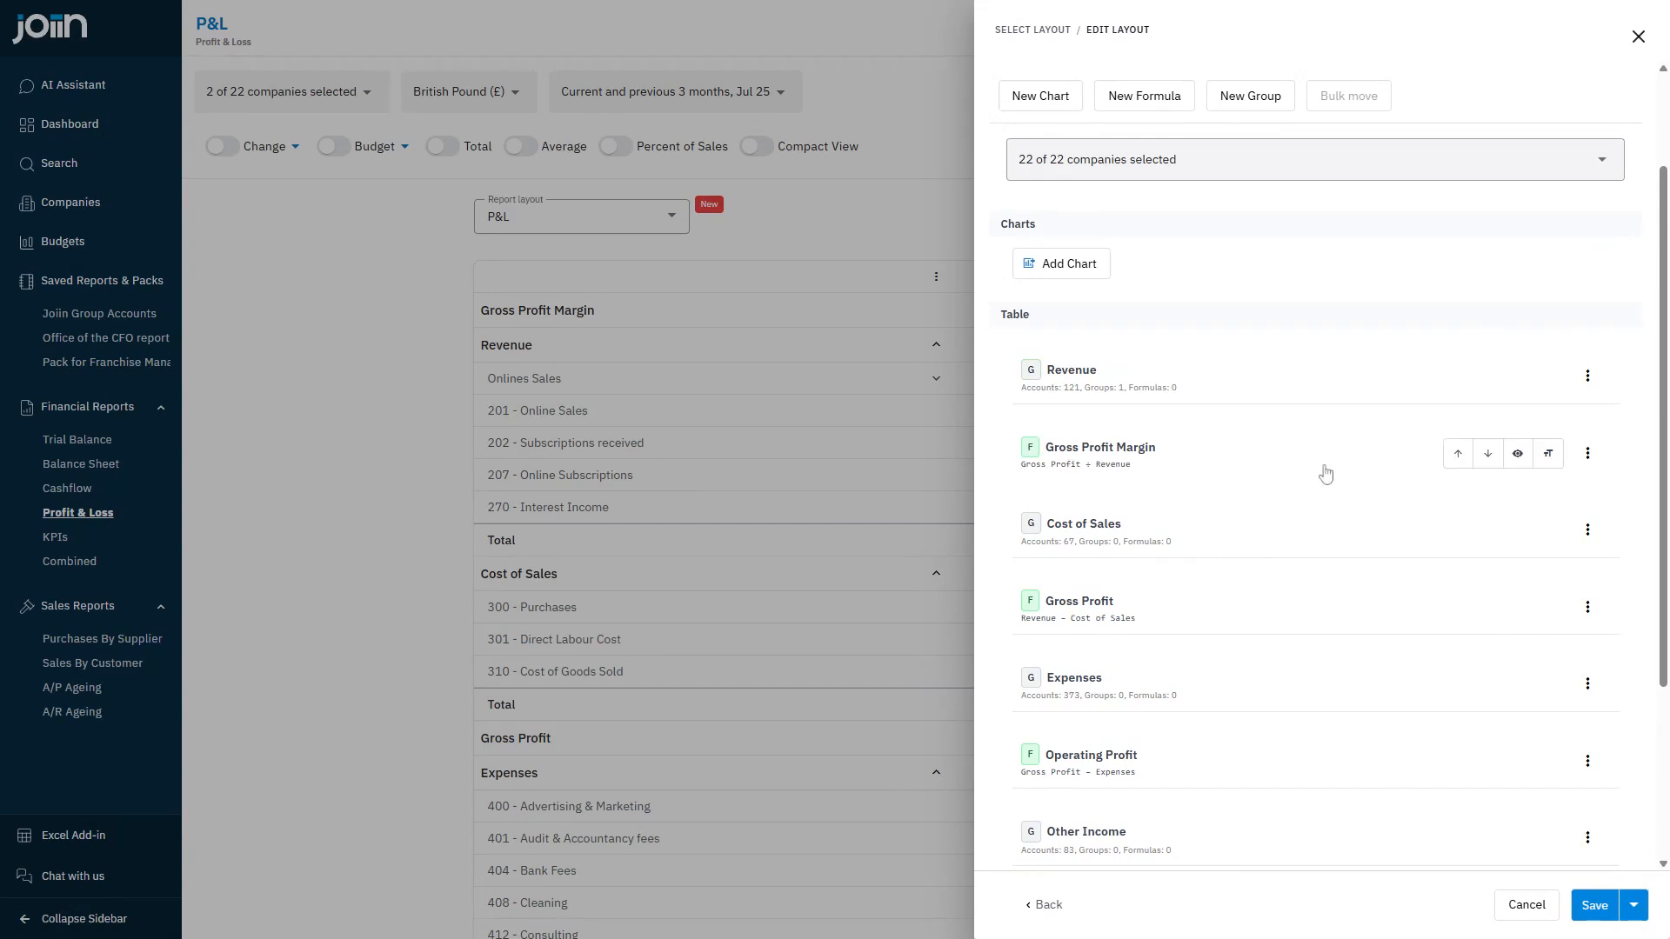
{"action": "left_click", "coordinate": [1488, 454]}
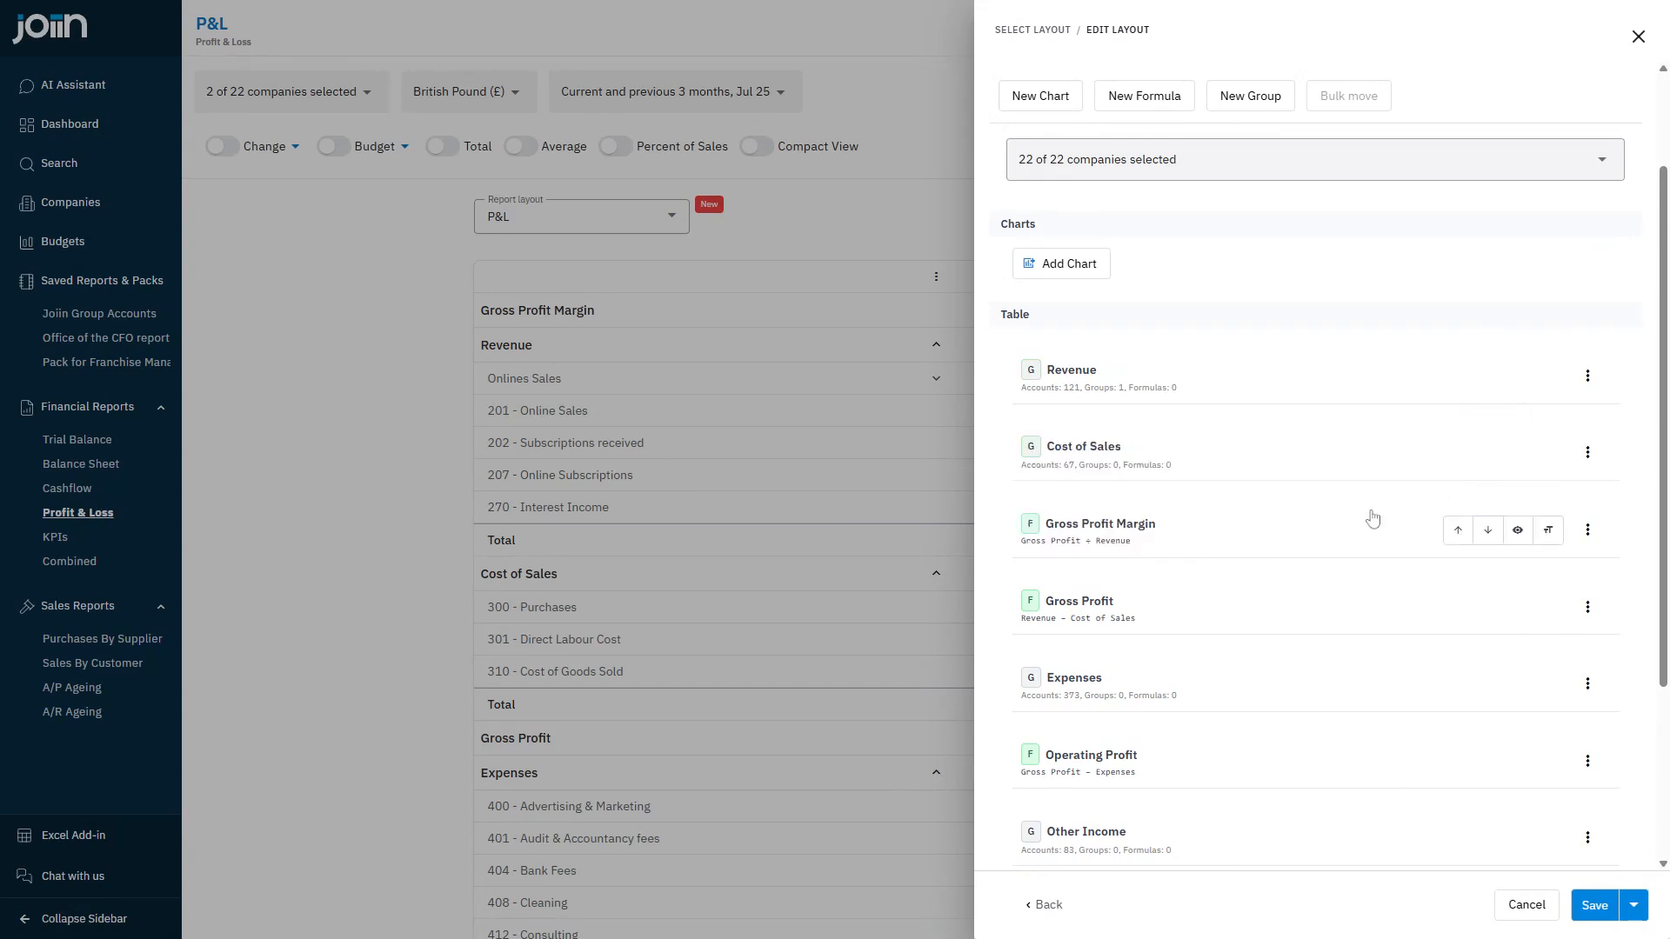
{"action": "left_click", "coordinate": [1488, 530]}
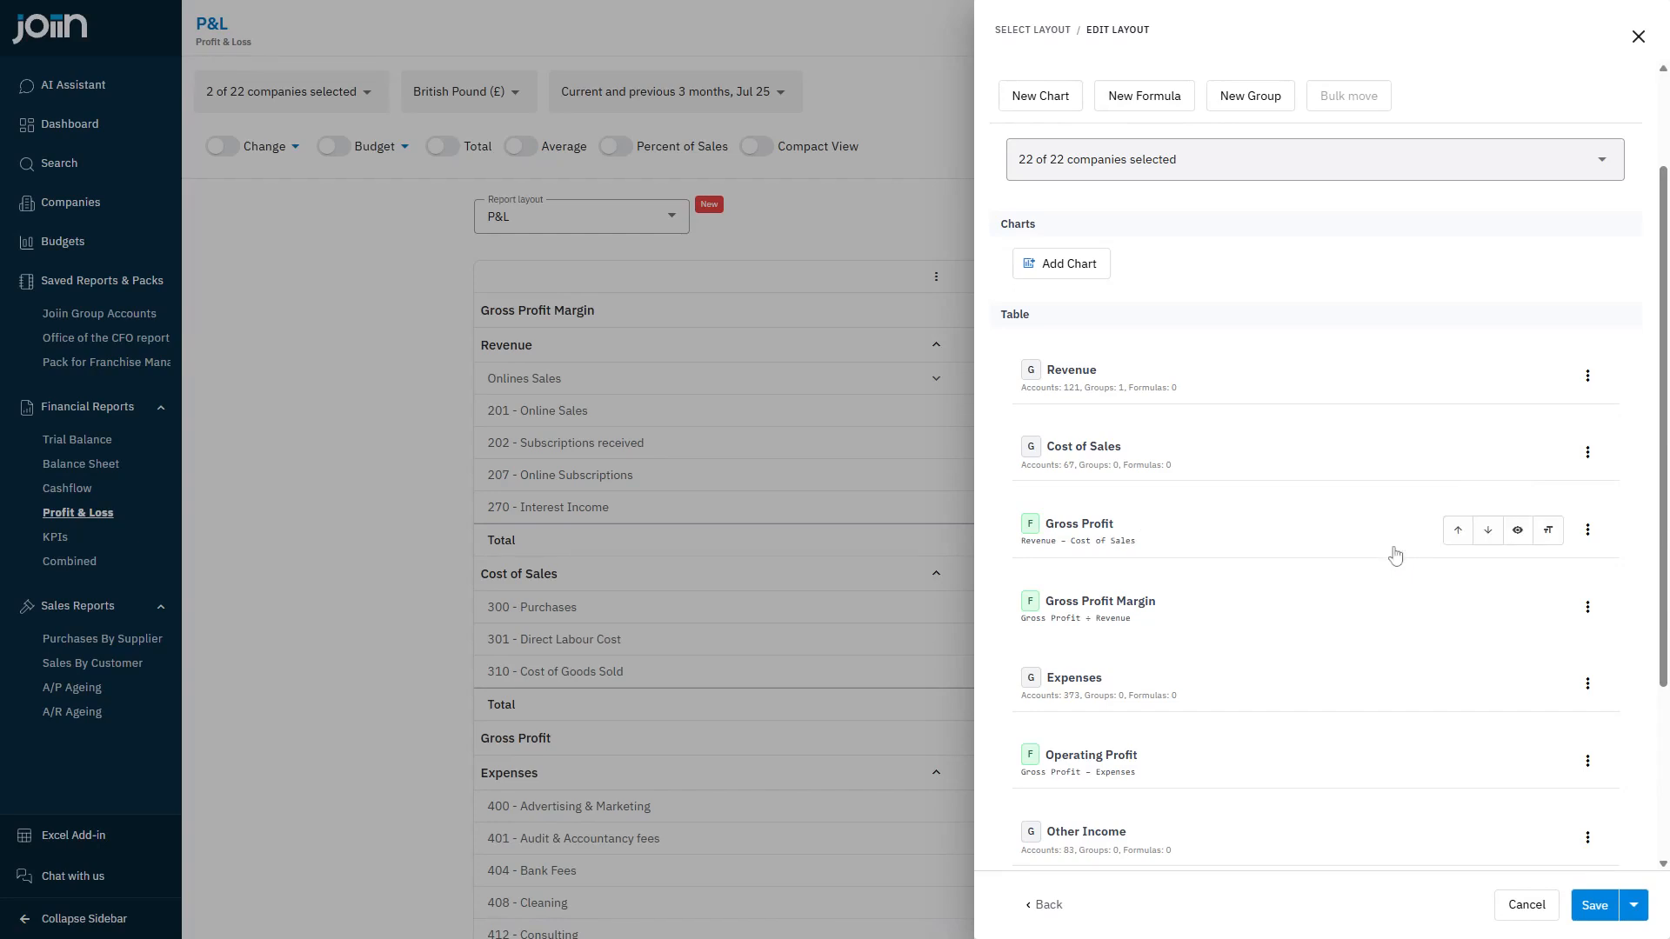
{"action": "left_click", "coordinate": [1586, 608]}
{"action": "mouse_move", "coordinate": [1606, 699]}
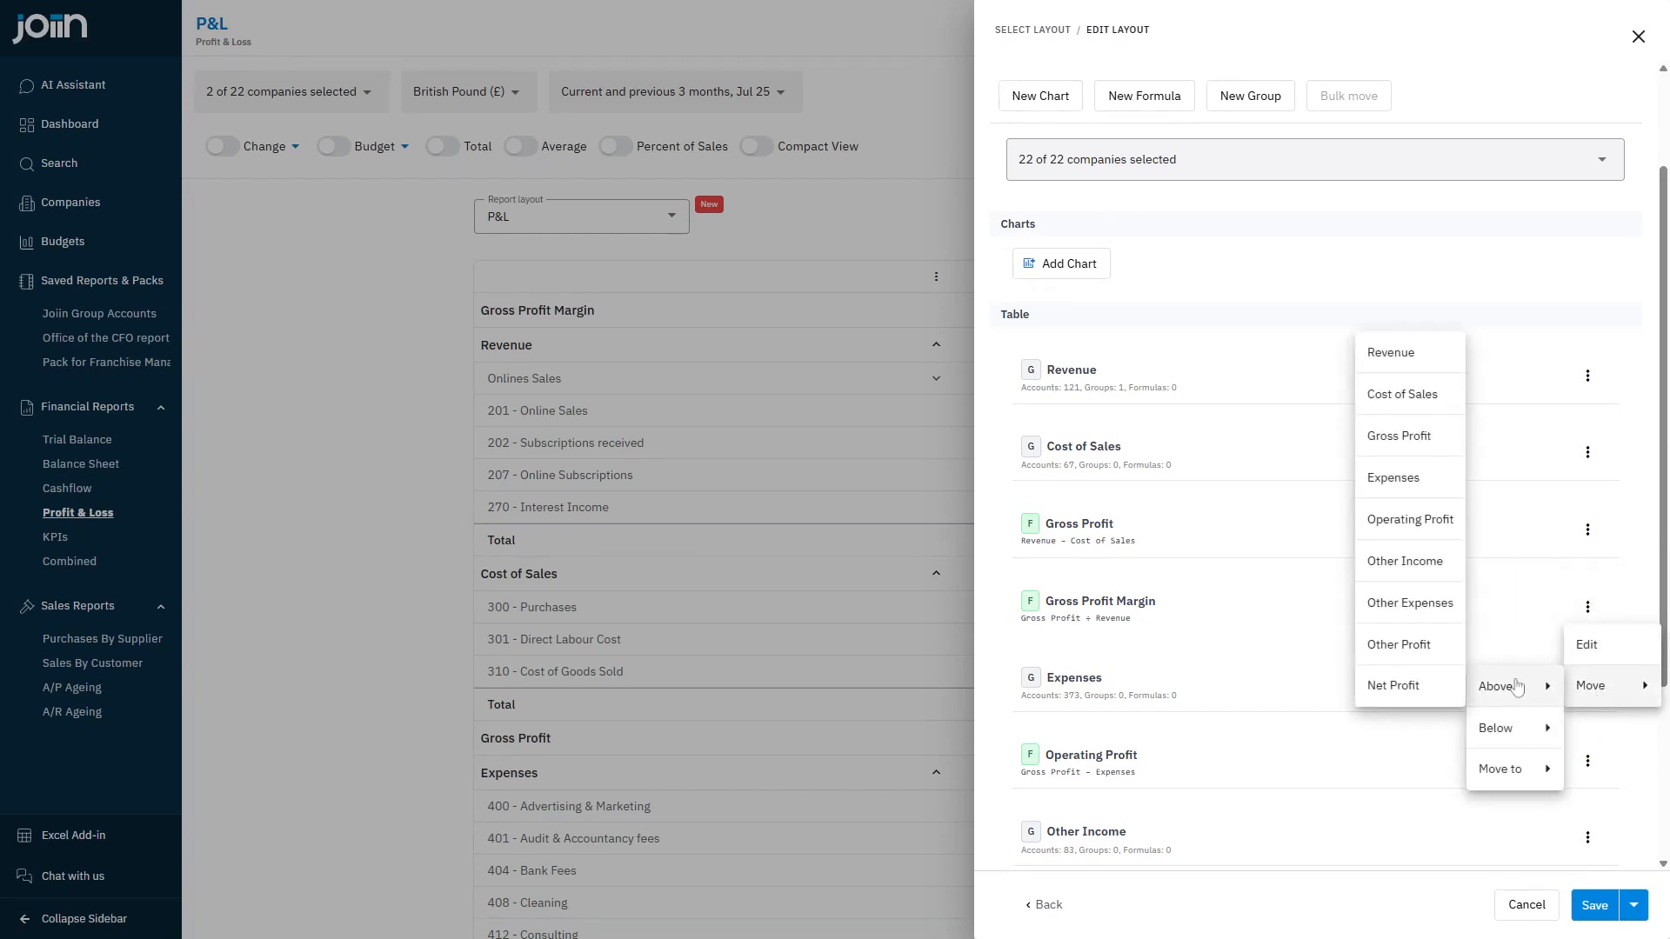
{"action": "mouse_move", "coordinate": [1517, 688]}
{"action": "left_click", "coordinate": [1482, 81]}
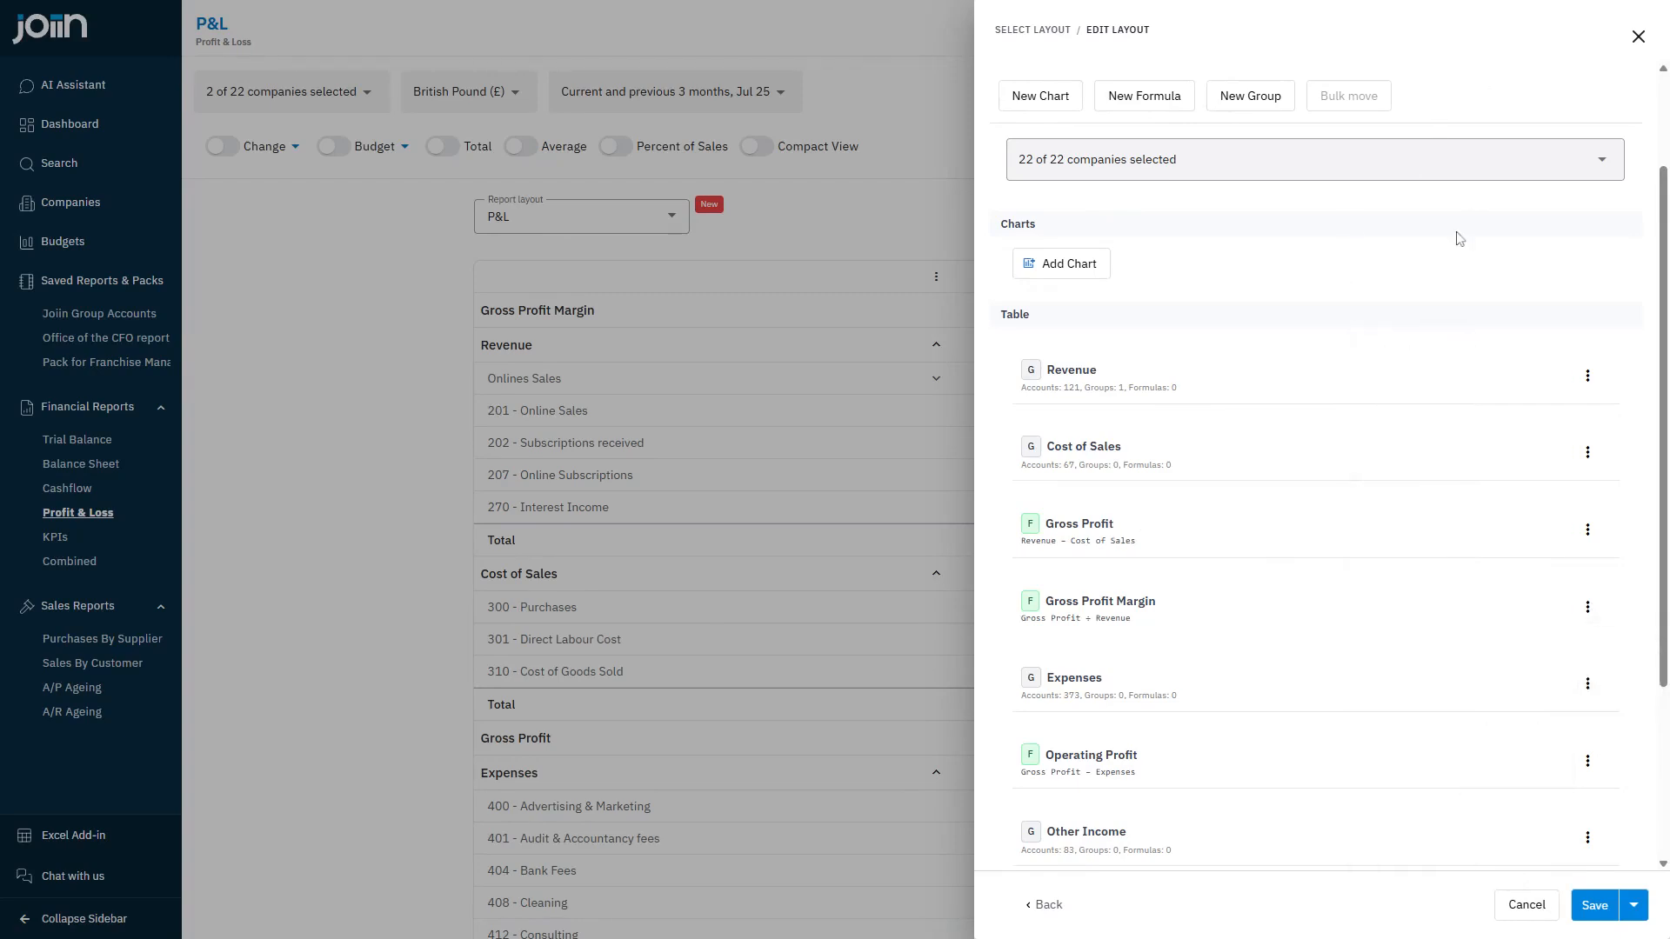
Step: Add a bar chart named Revenue on chart to the layout, using Revenue as its series
{"action": "scroll", "coordinate": [1341, 531], "scroll_direction": "up", "scroll_amount": 2}
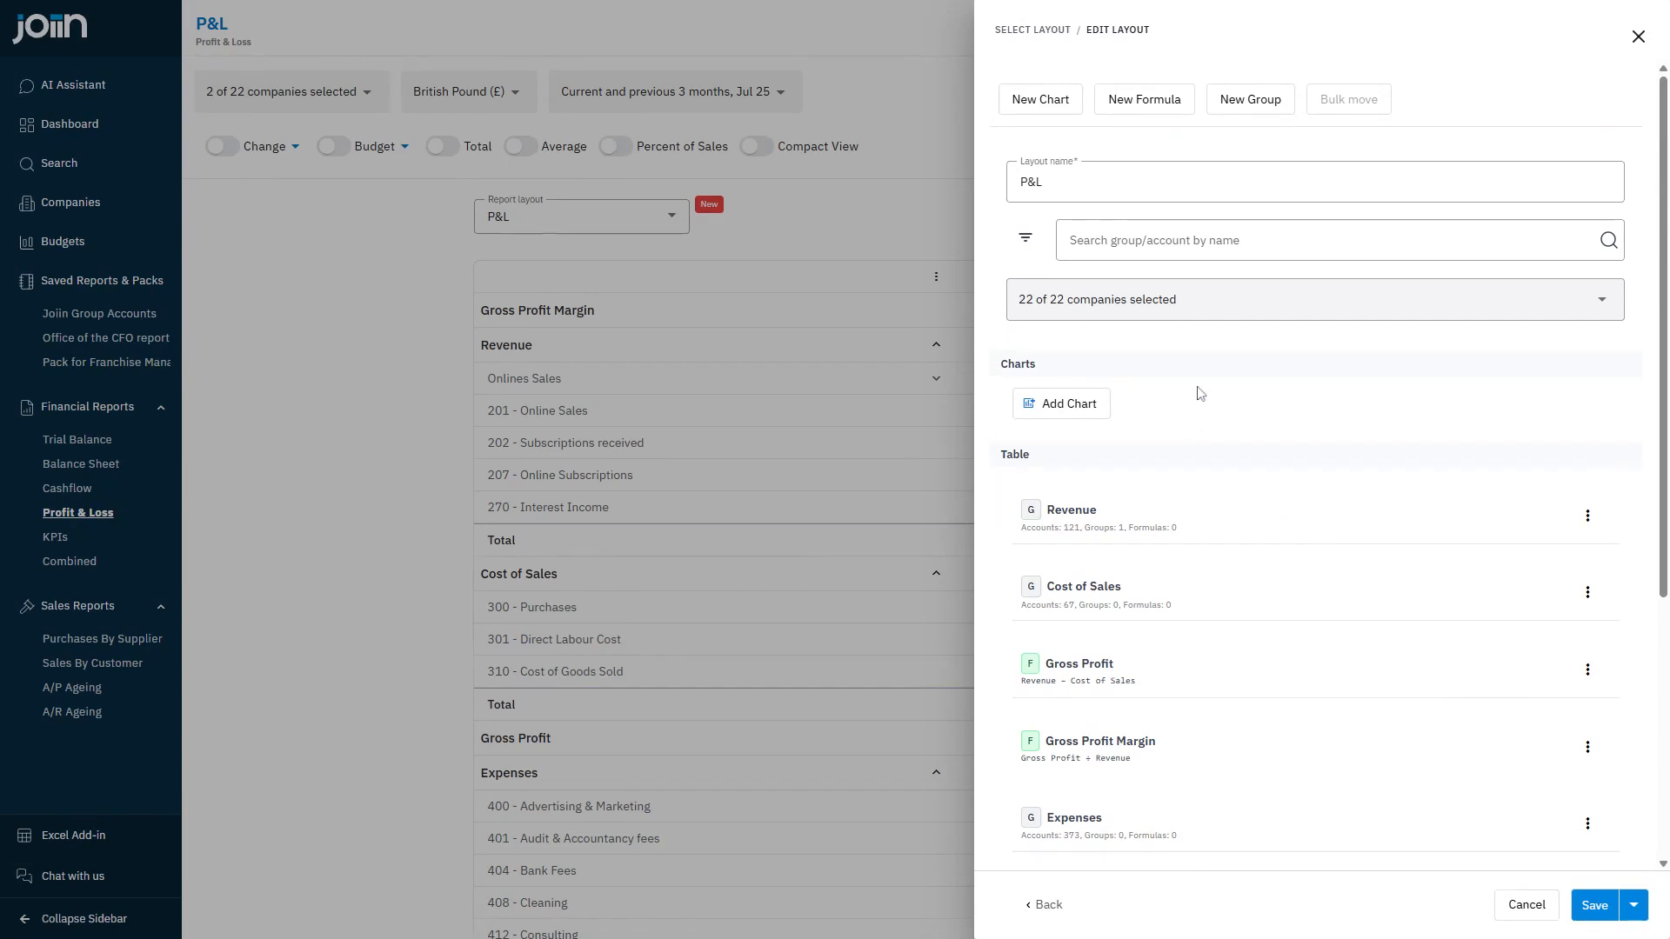
{"action": "left_click", "coordinate": [1041, 103]}
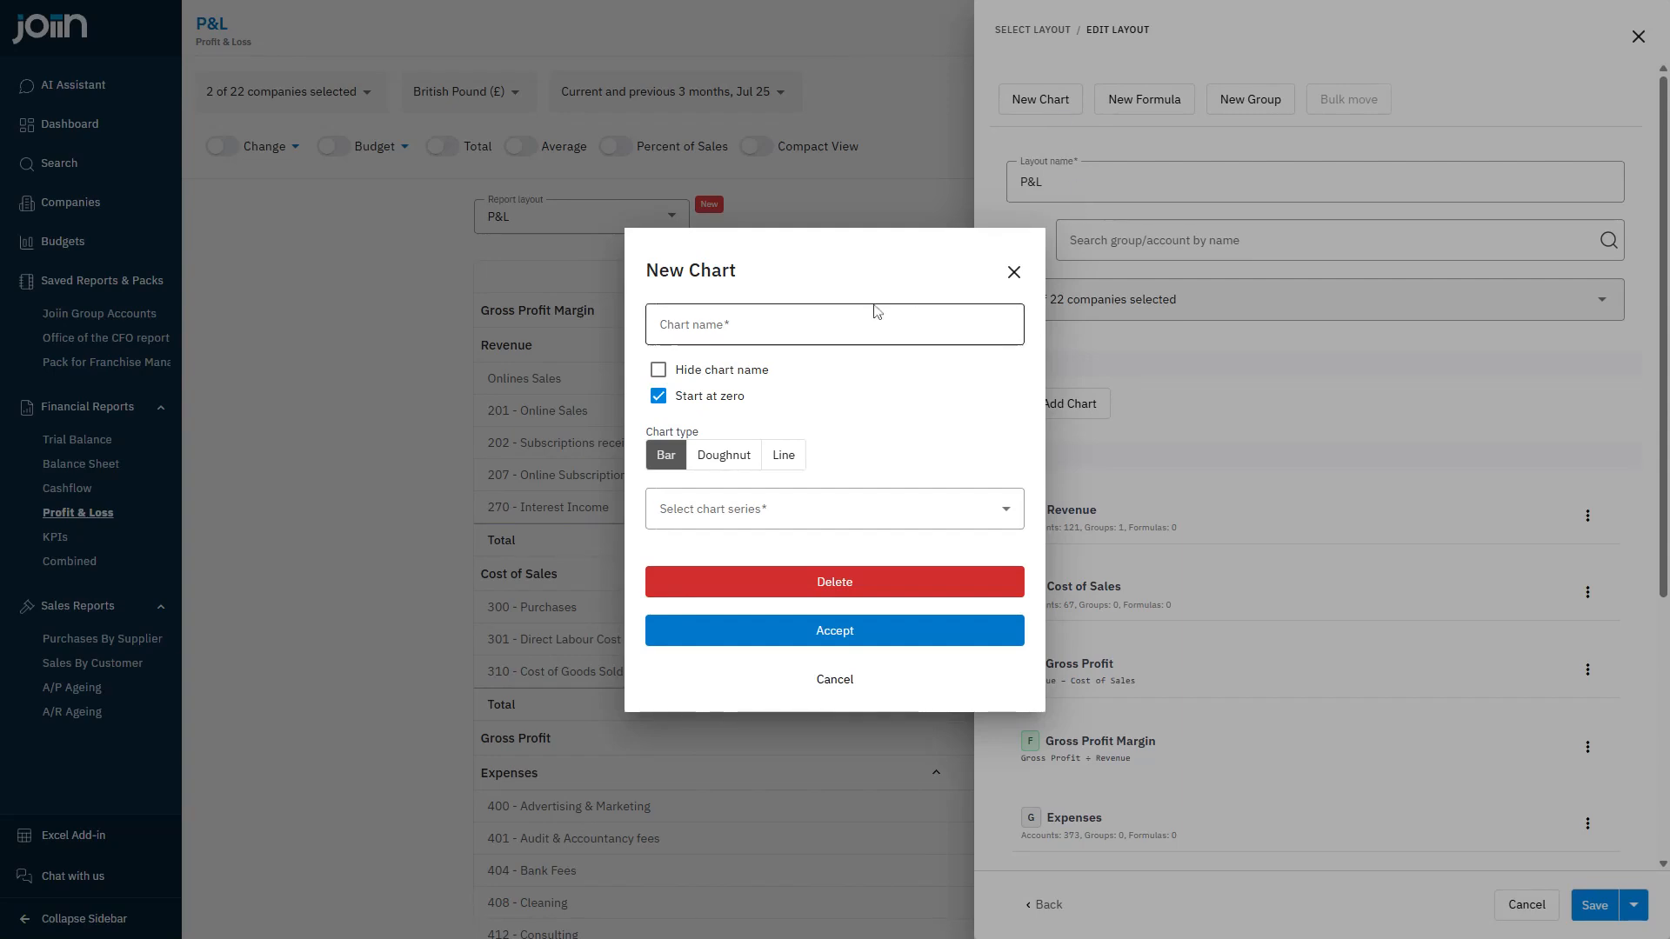
{"action": "left_click", "coordinate": [811, 342]}
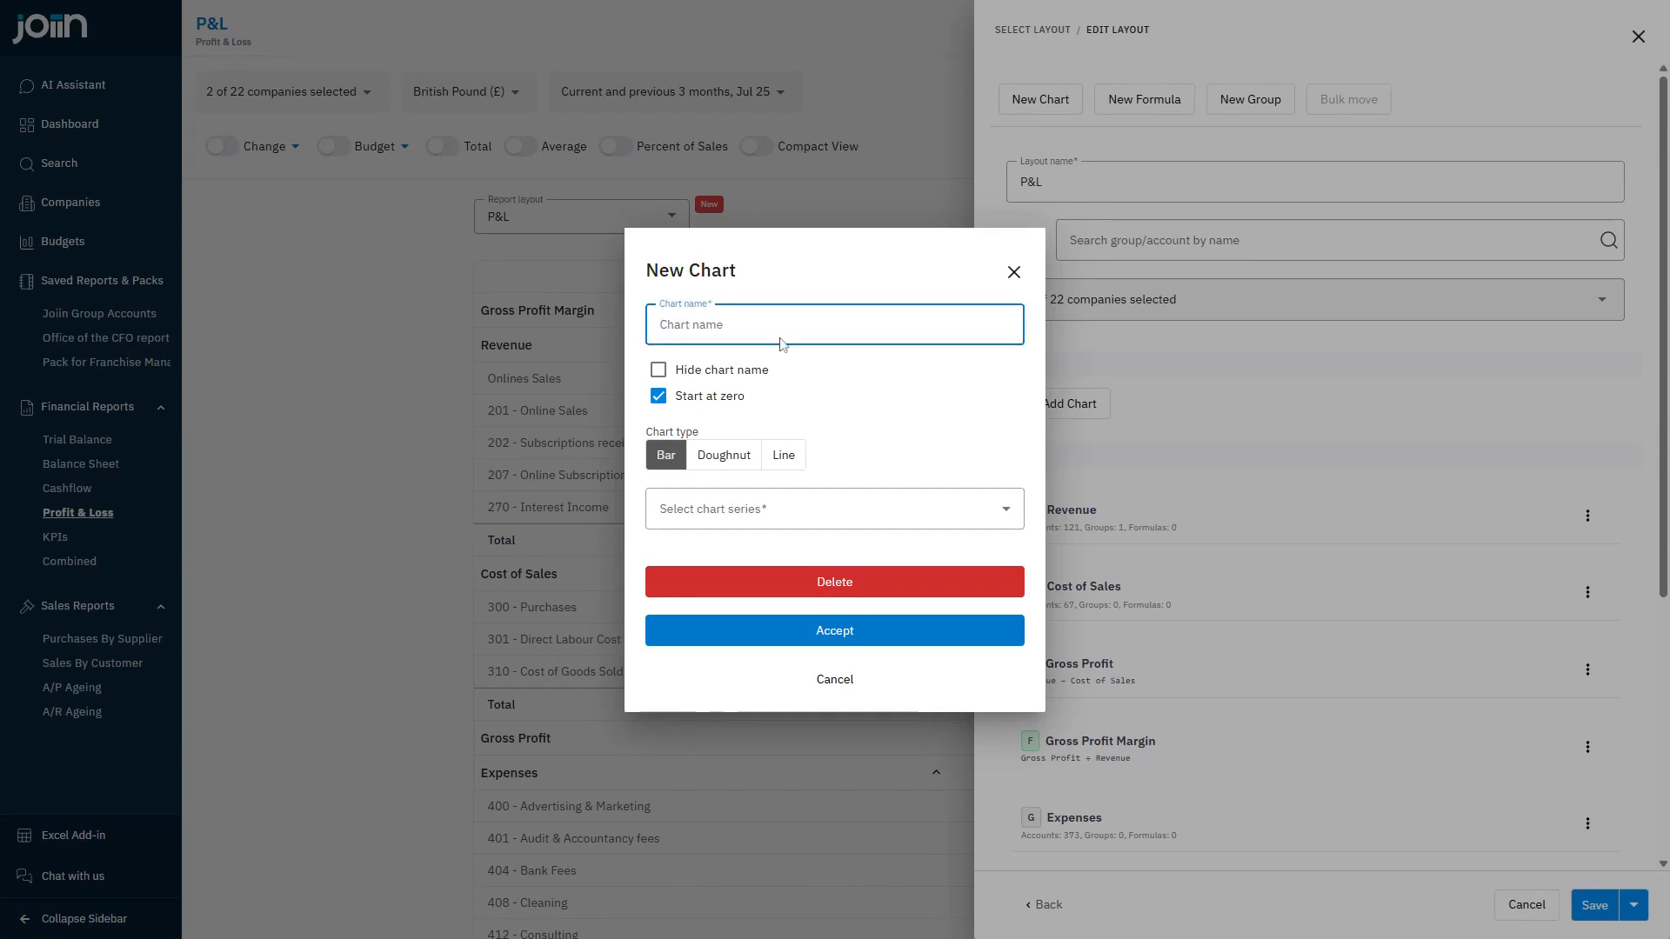
{"action": "type", "text": "Revenue on chart"}
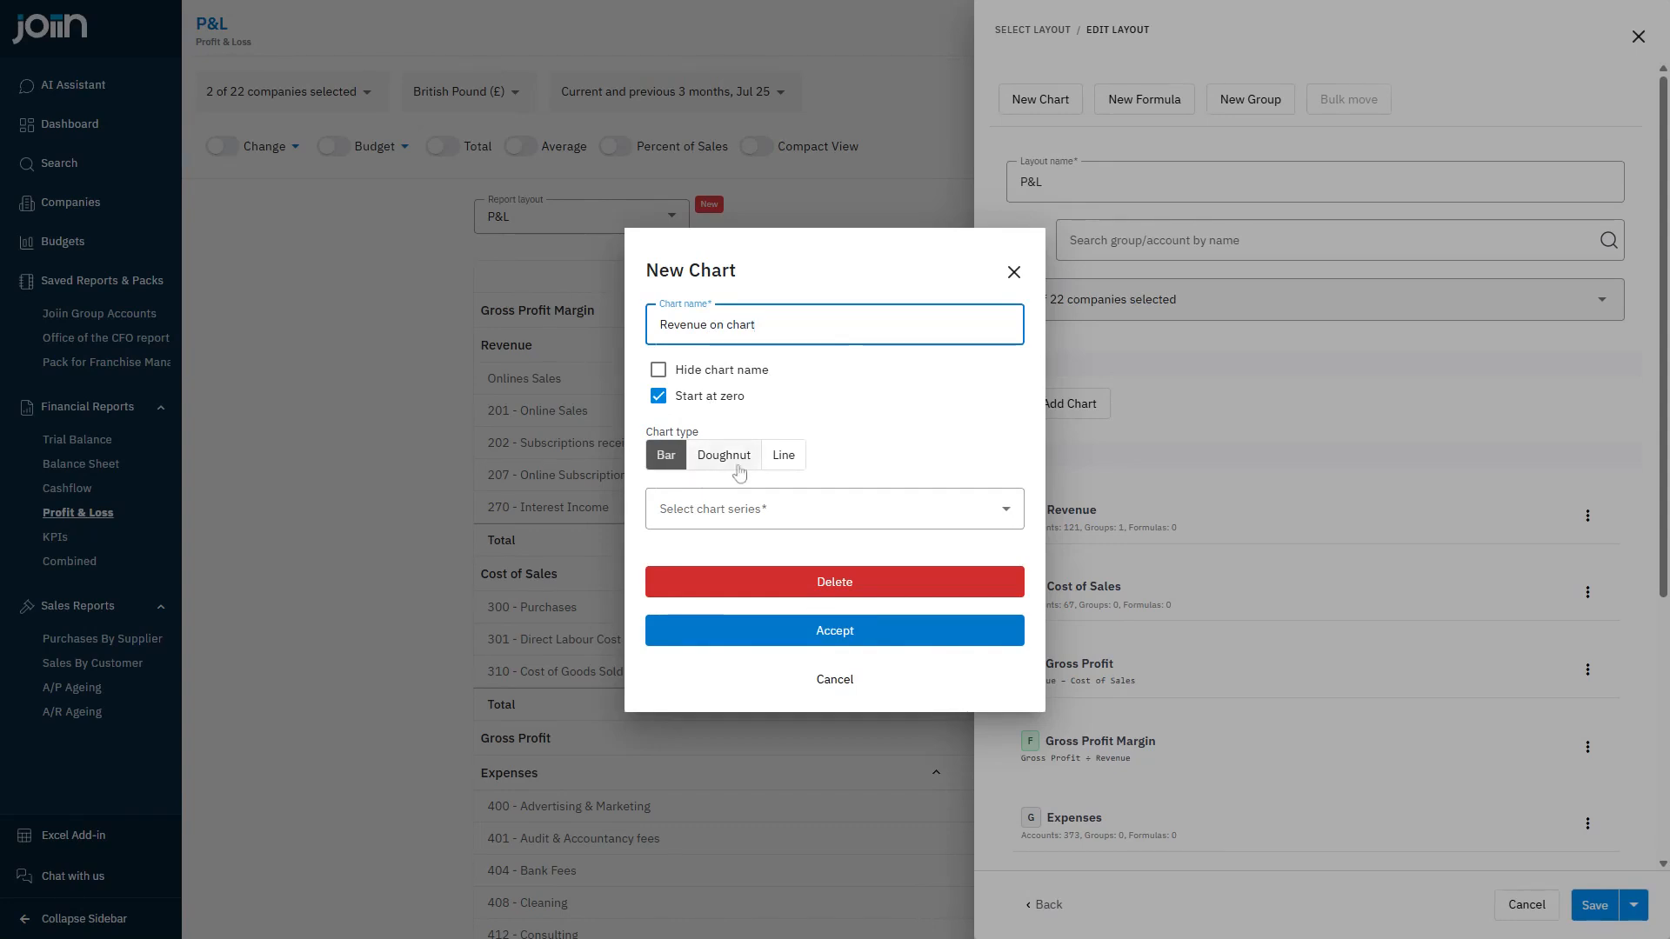
{"action": "left_click", "coordinate": [737, 513]}
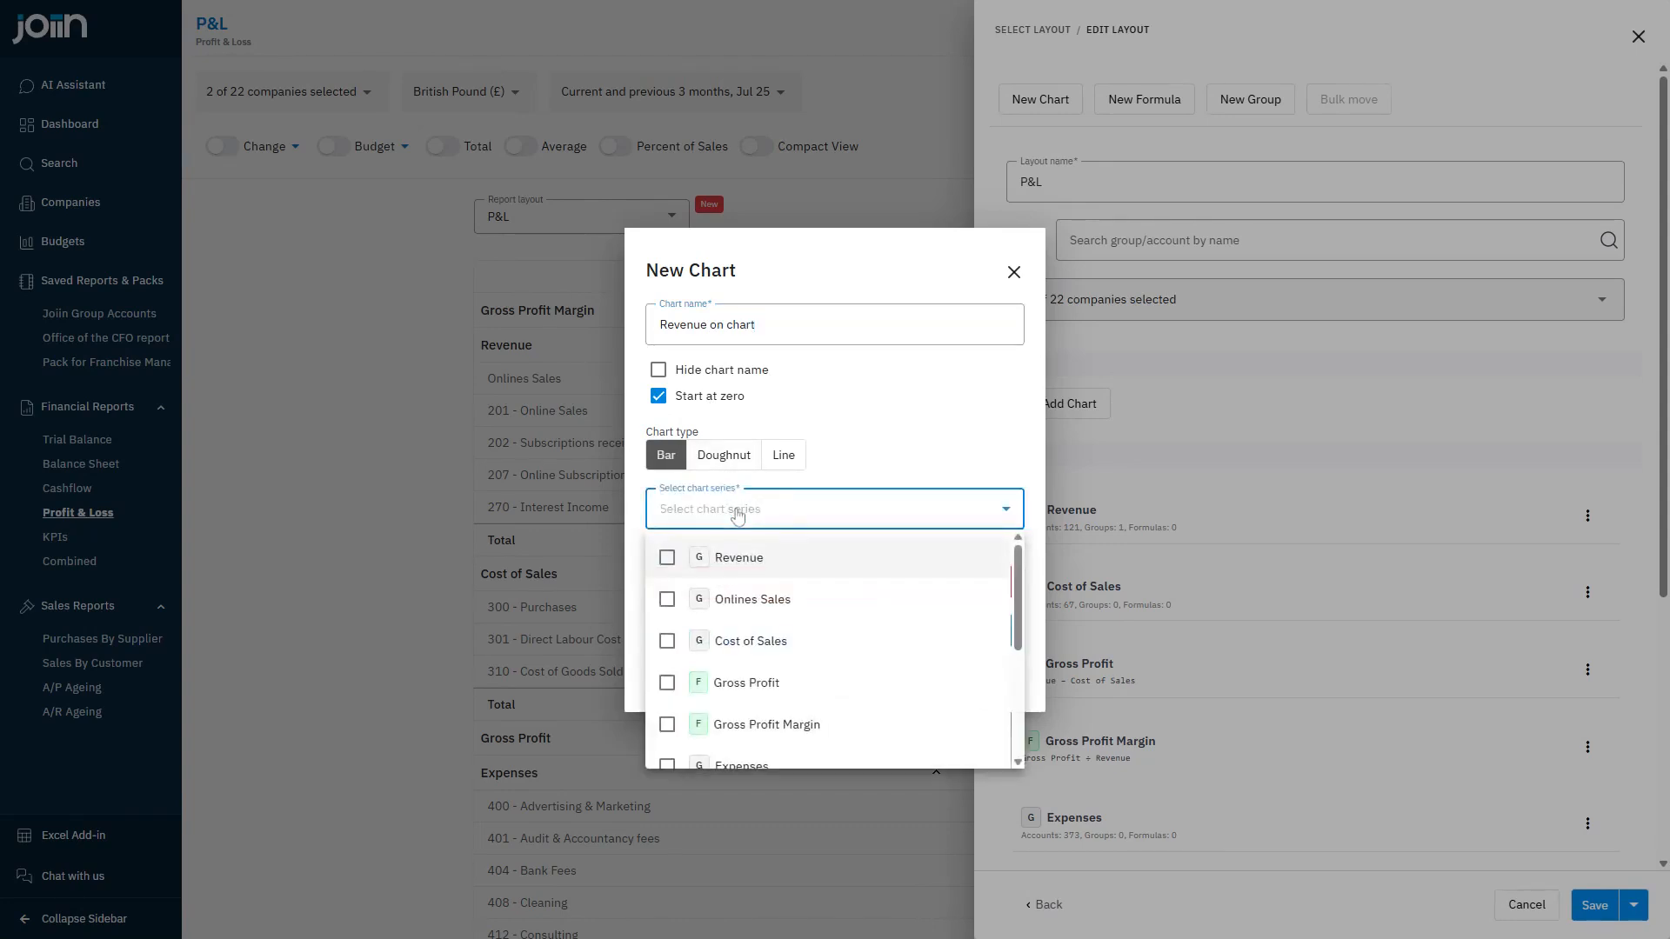
{"action": "left_click", "coordinate": [752, 558]}
{"action": "left_click", "coordinate": [903, 437]}
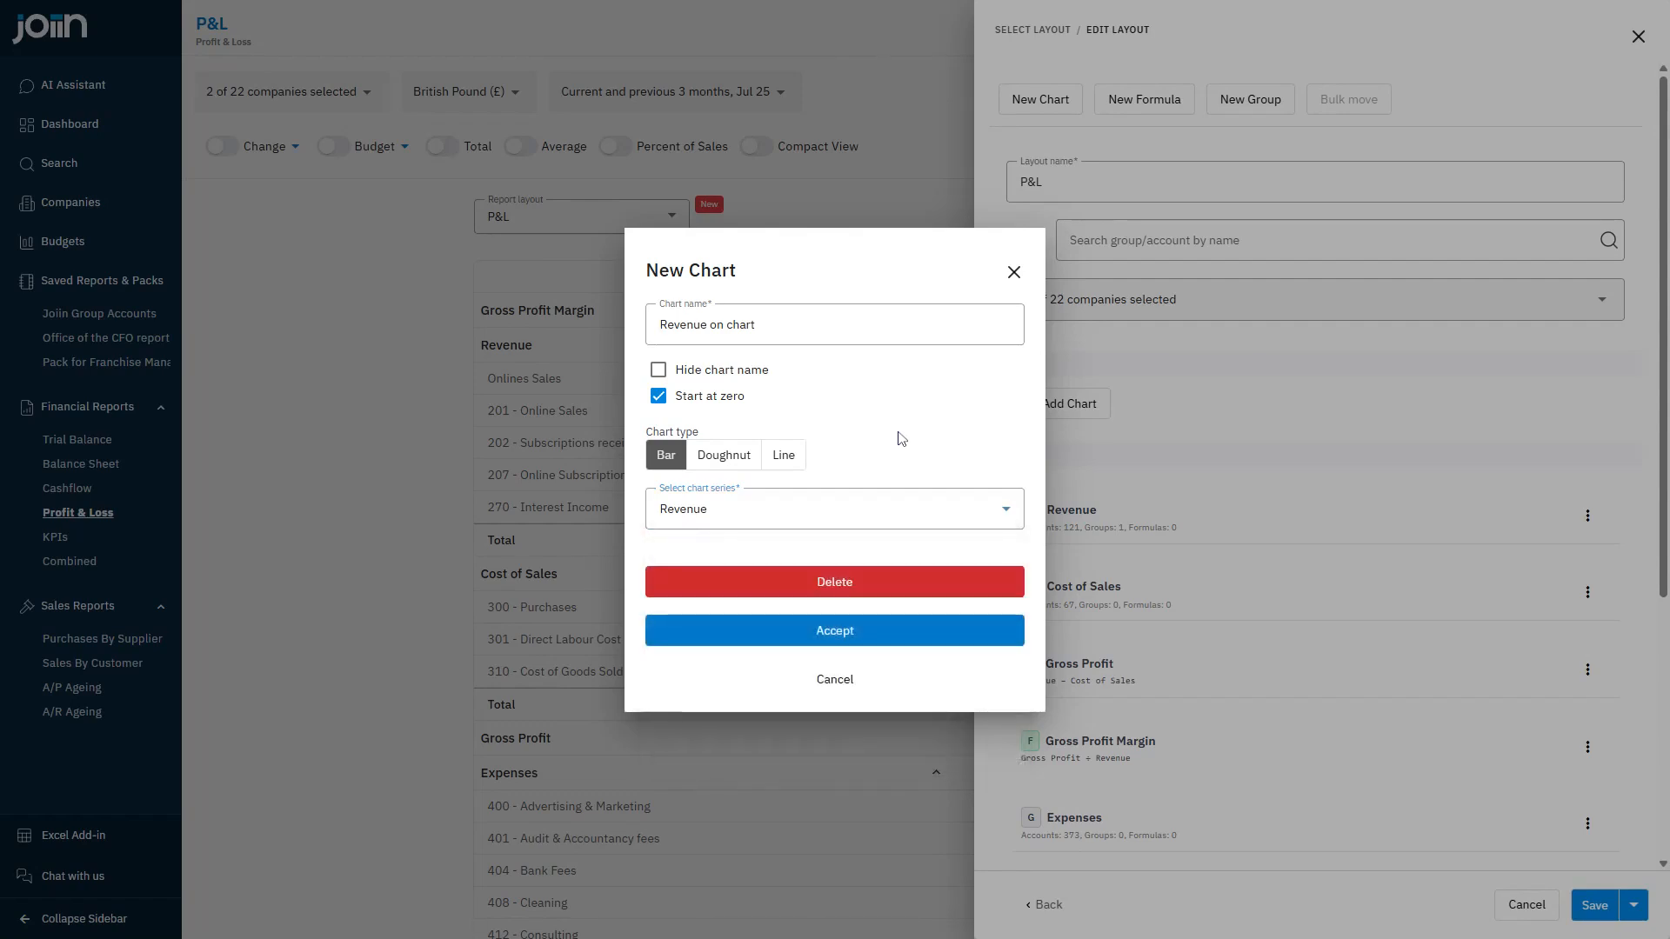
{"action": "left_click", "coordinate": [874, 638]}
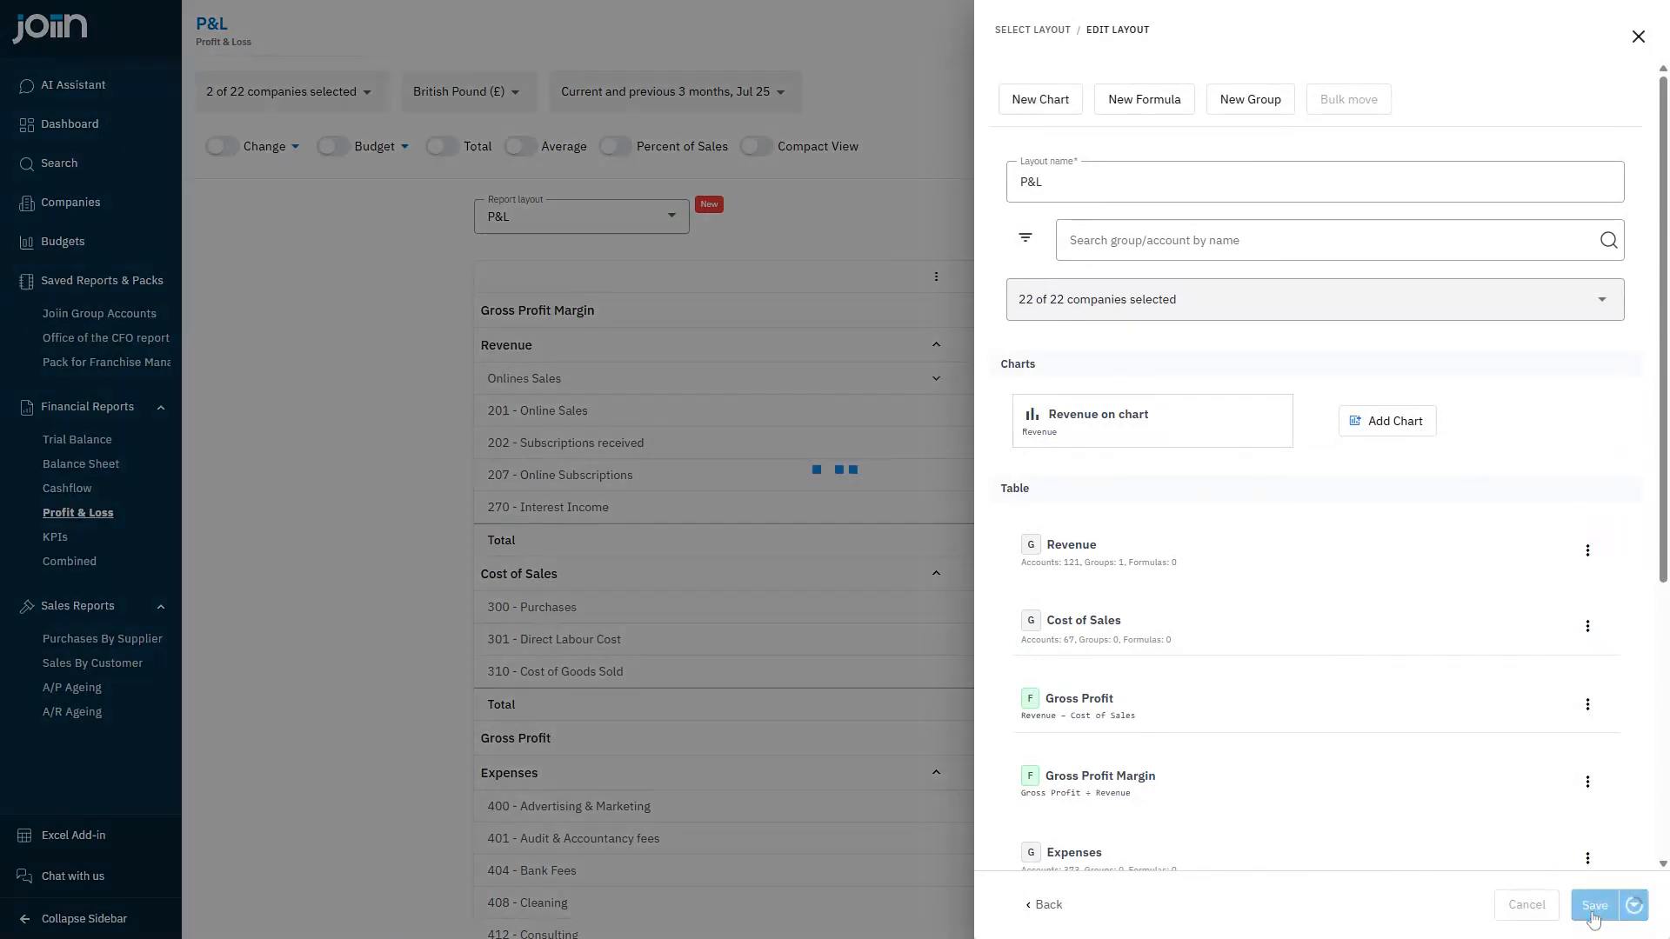
Step: Save the P&L layout and review the chart and table in the report
{"action": "left_click", "coordinate": [1593, 907]}
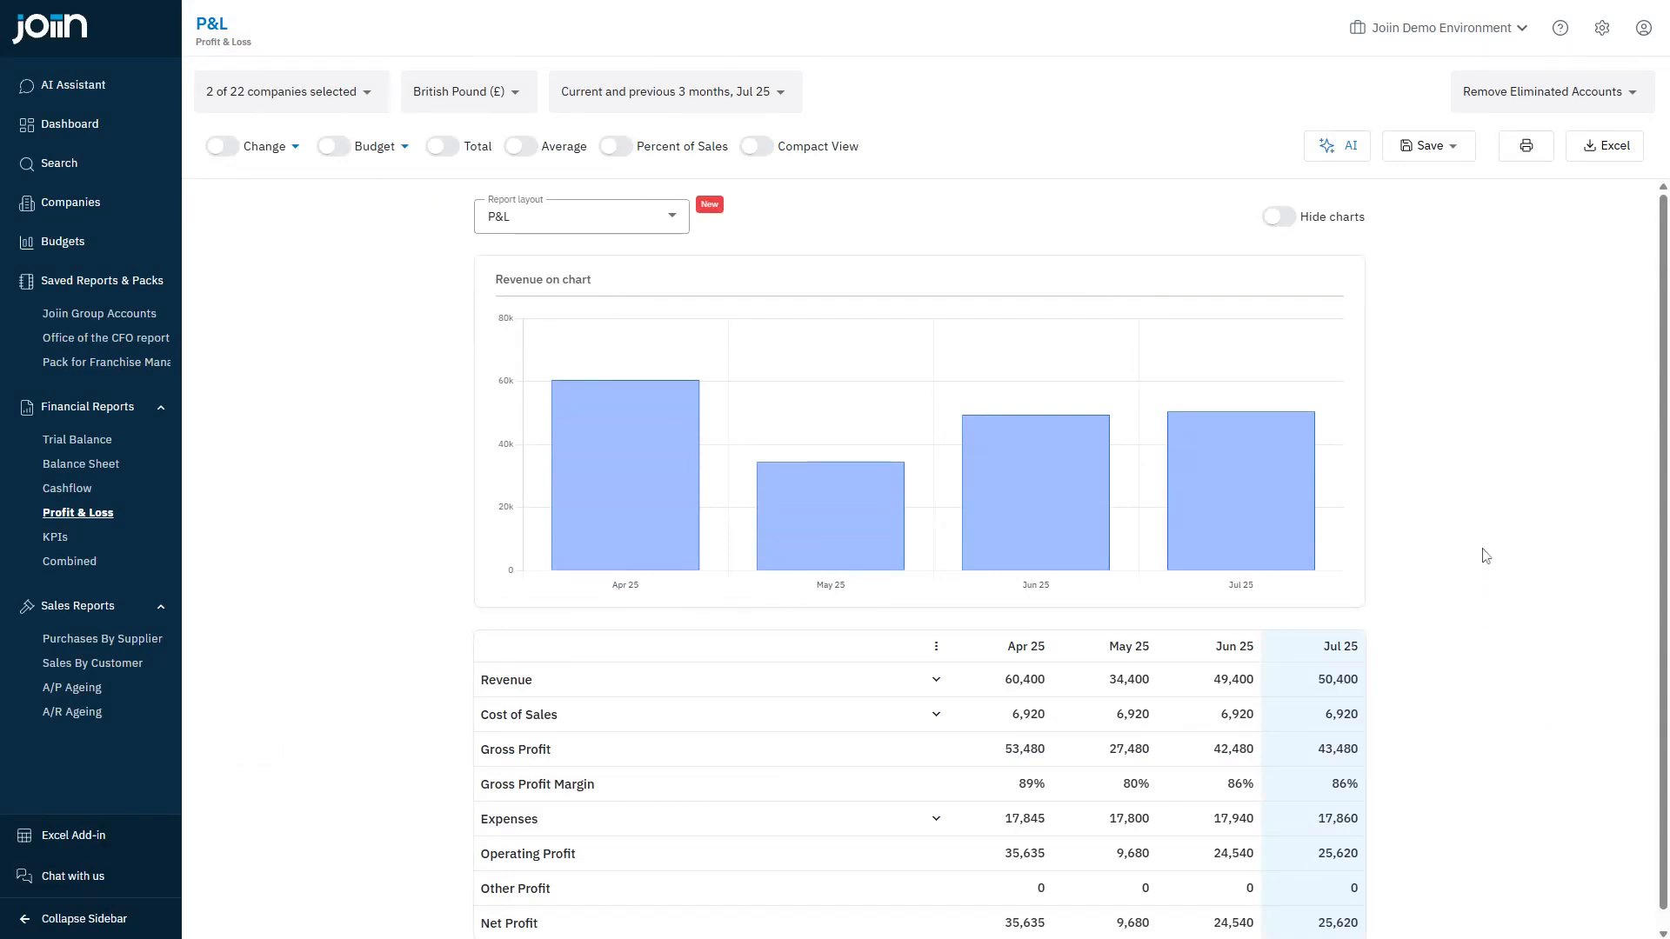
{"action": "scroll", "coordinate": [1470, 461], "scroll_direction": "down", "scroll_amount": 1}
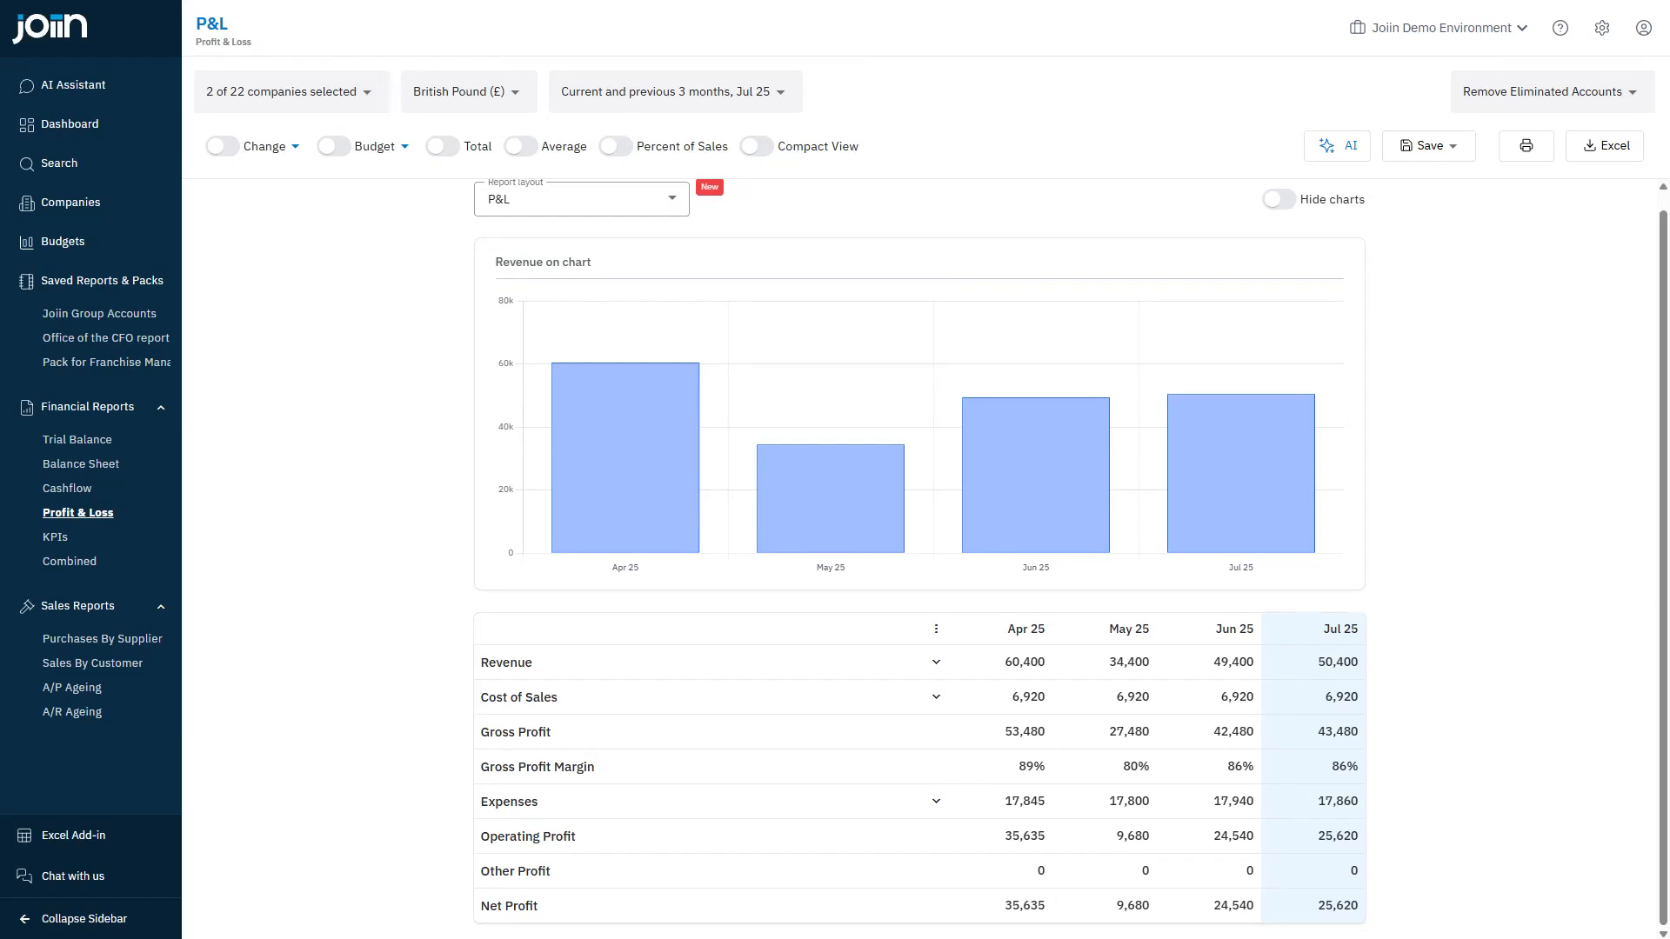
{"action": "scroll", "coordinate": [1493, 462], "scroll_direction": "up", "scroll_amount": 1}
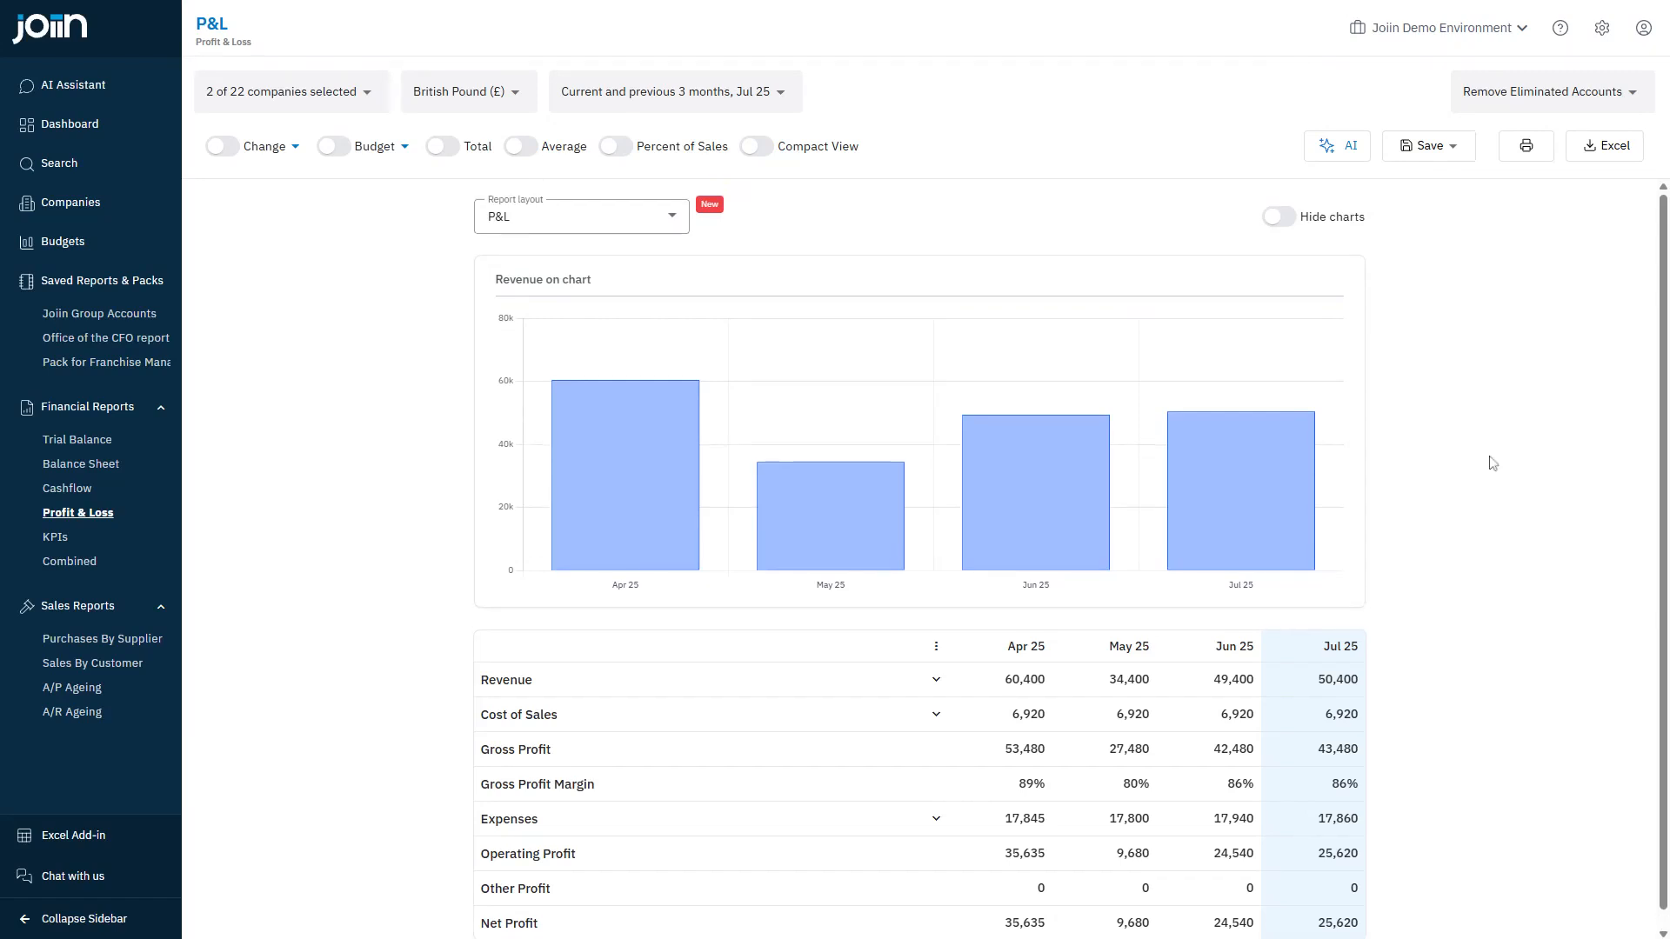